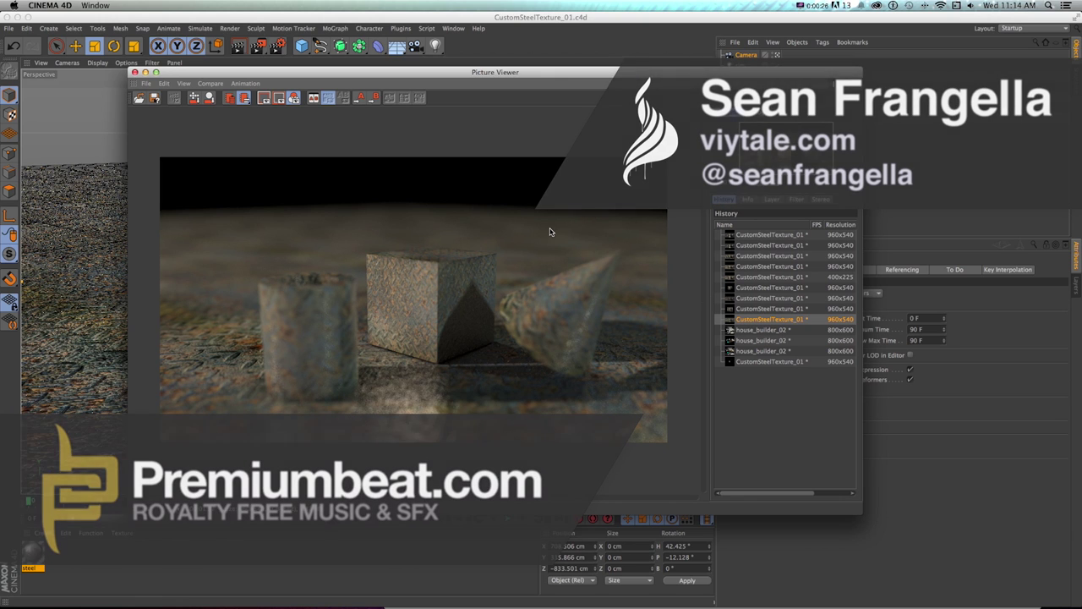
Switch from the Cinema 4D render to Photoshop and look over the diamond-plate photos, moving IMG_4842.JPG clear of its neighbours.
drag(389, 76, 392, 84)
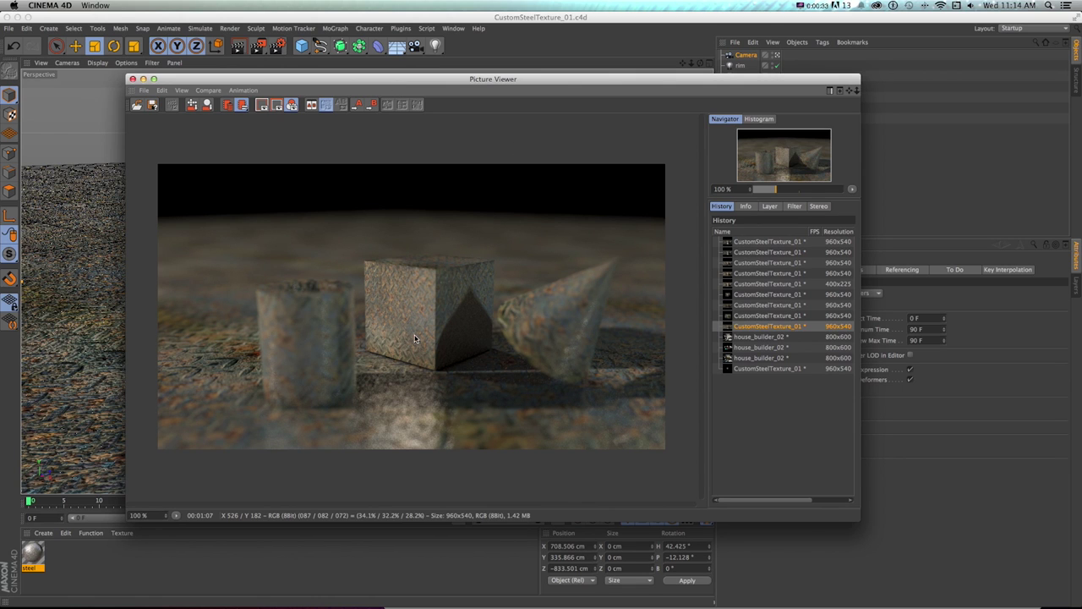
key(super+Tab)
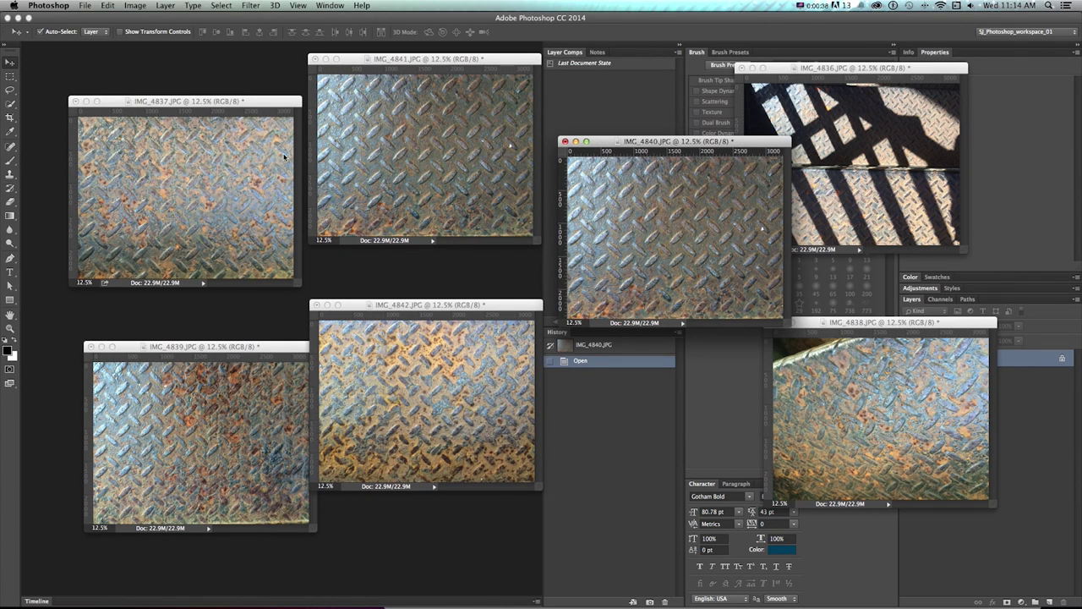
click(461, 328)
drag(353, 306, 377, 275)
click(273, 228)
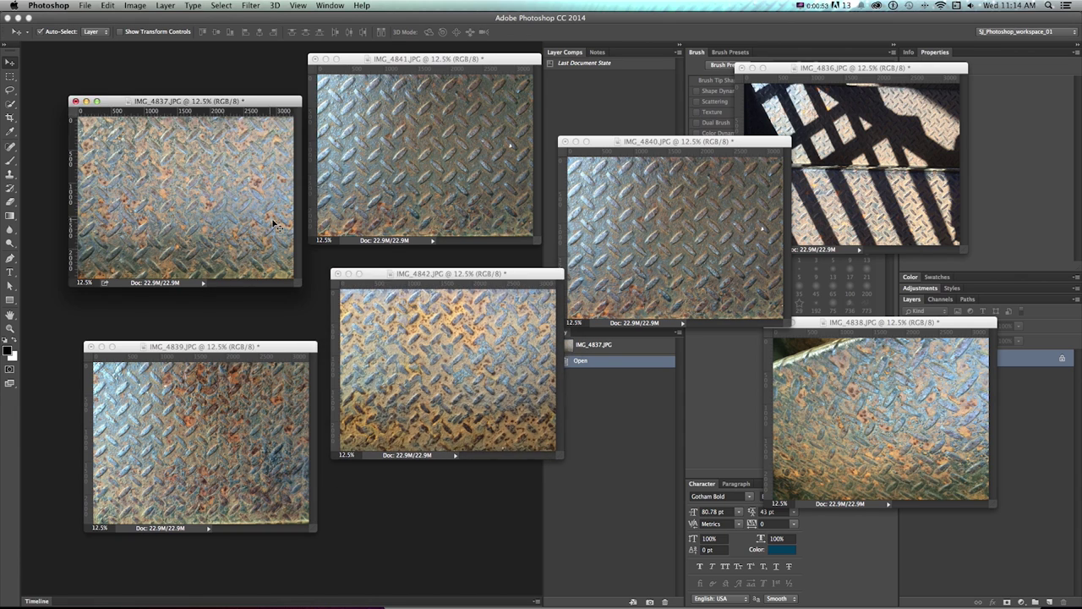
Review the steel texture render in Cinema 4D's Picture Viewer, and return to the source photos in Photoshop.
key(super+Tab)
click(328, 309)
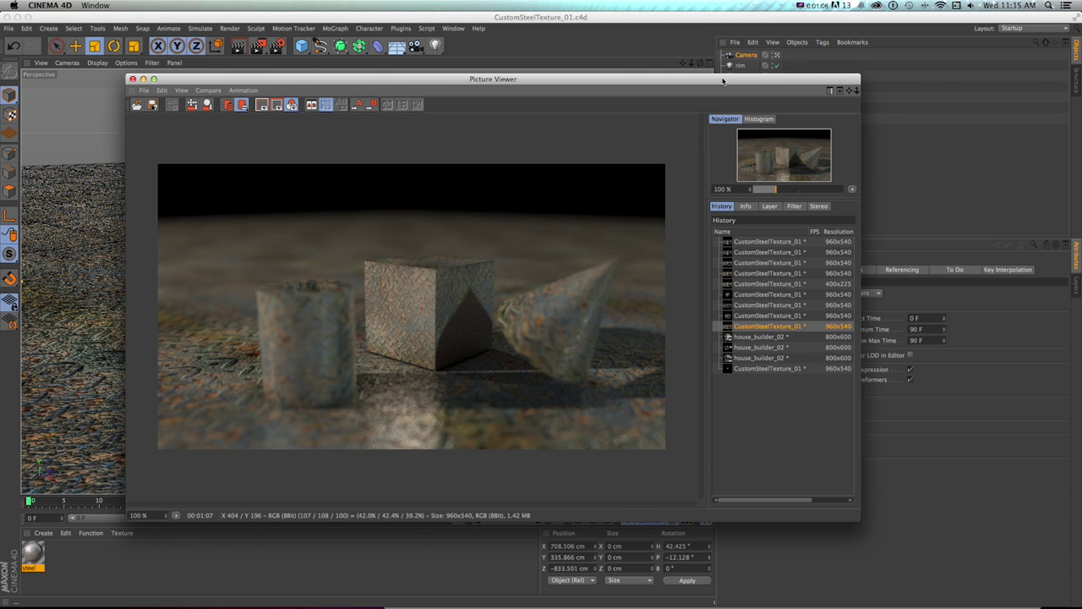
drag(533, 85, 583, 82)
key(super+Tab)
key(Tab)
click(331, 296)
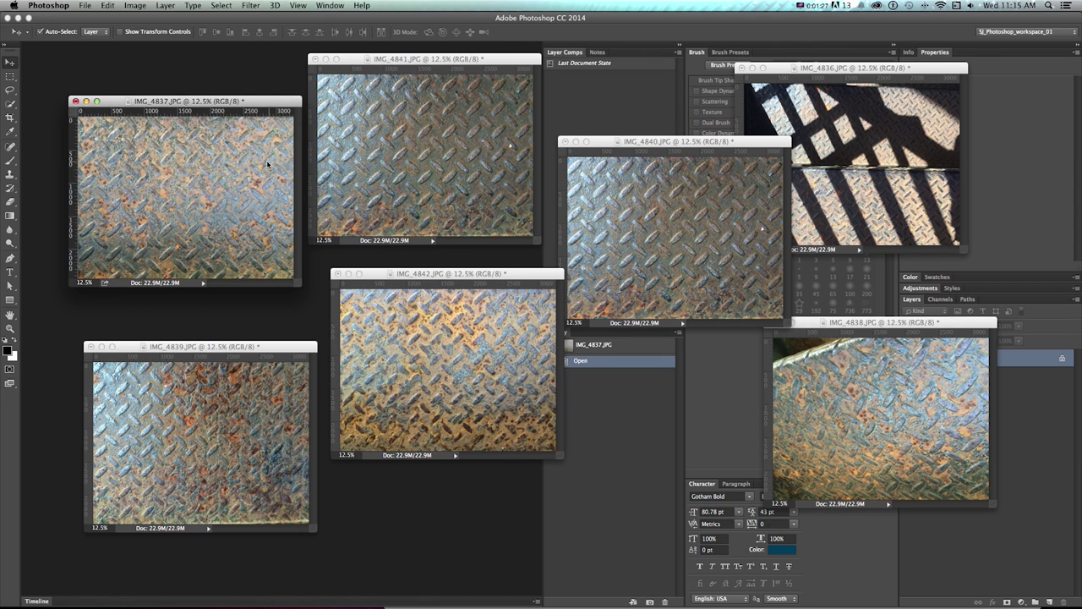
Shift the IMG_4837.JPG window away from the neighbouring IMG_4841.JPG photo.
drag(250, 102, 233, 98)
drag(283, 280, 289, 285)
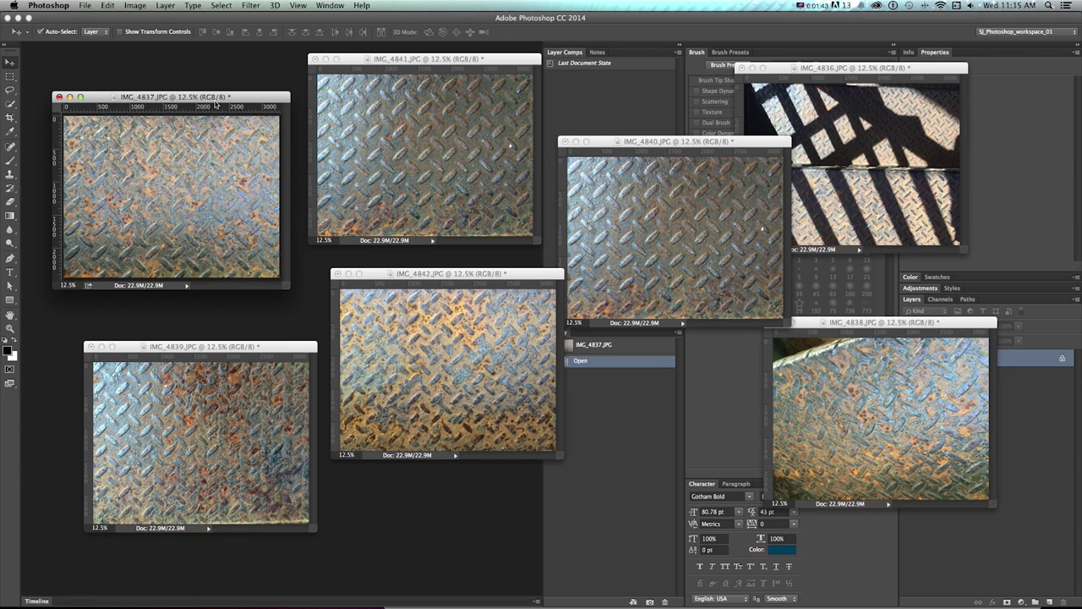
drag(218, 133, 216, 131)
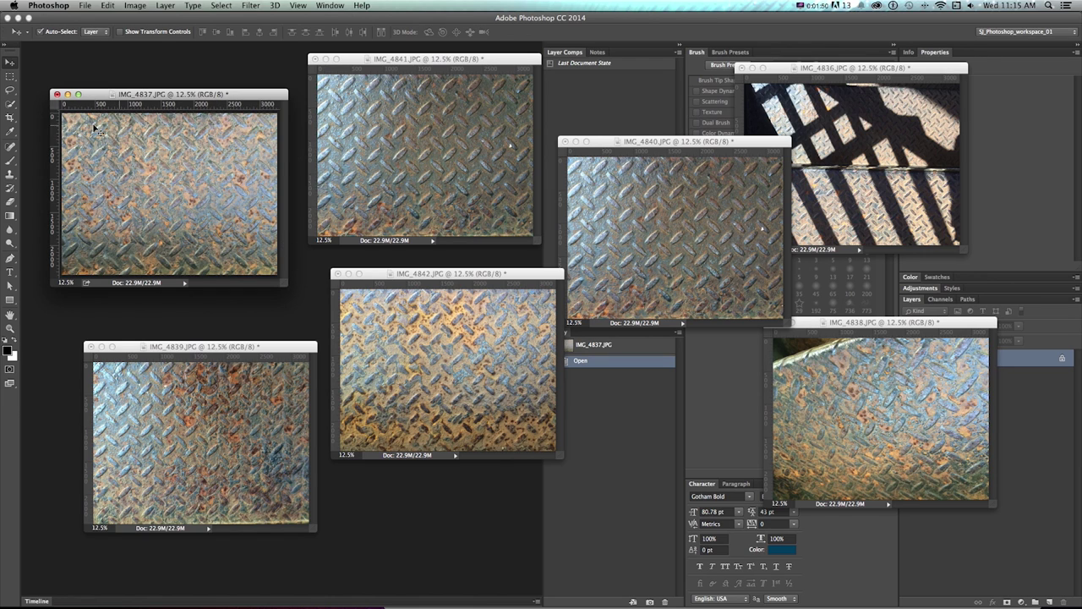
drag(251, 96, 254, 98)
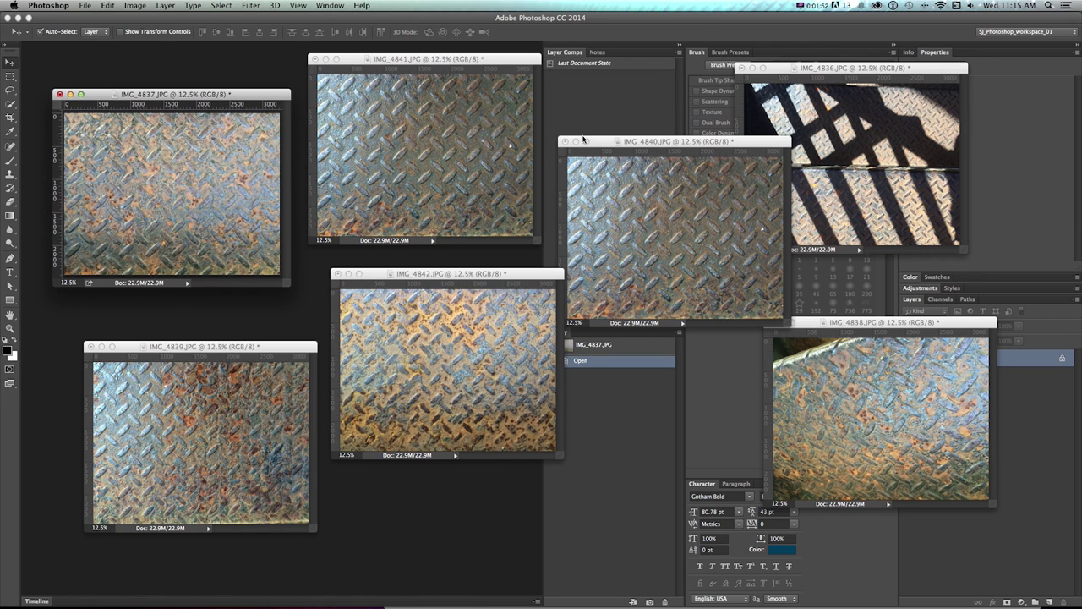
Bring the shadowed IMG_4836.JPG photo forward, enlarge it to 16.67%, and reposition its window to examine the hard shadows.
click(850, 140)
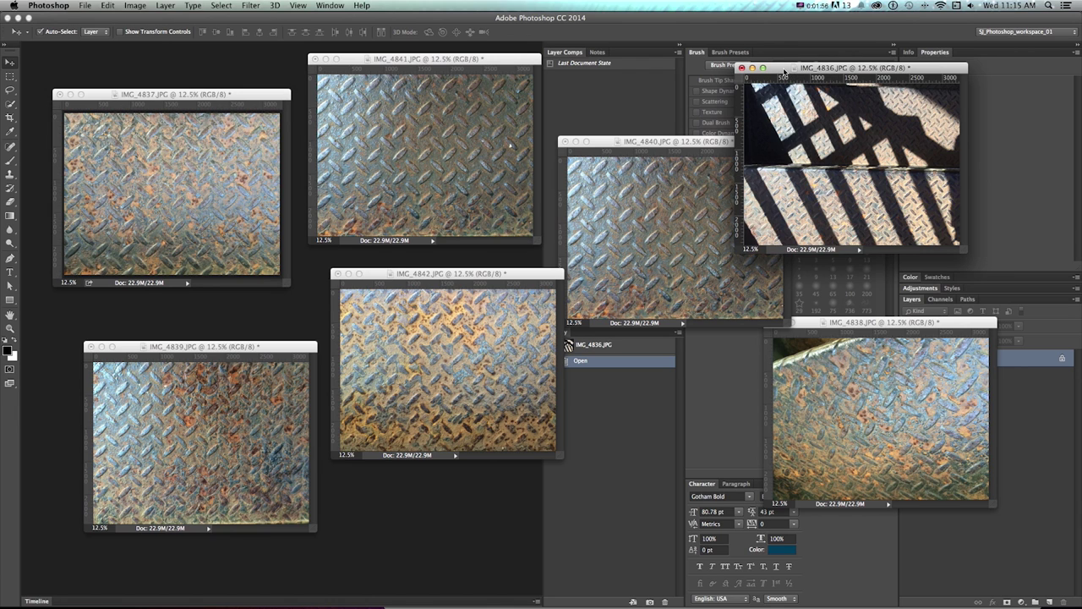
drag(786, 71, 621, 78)
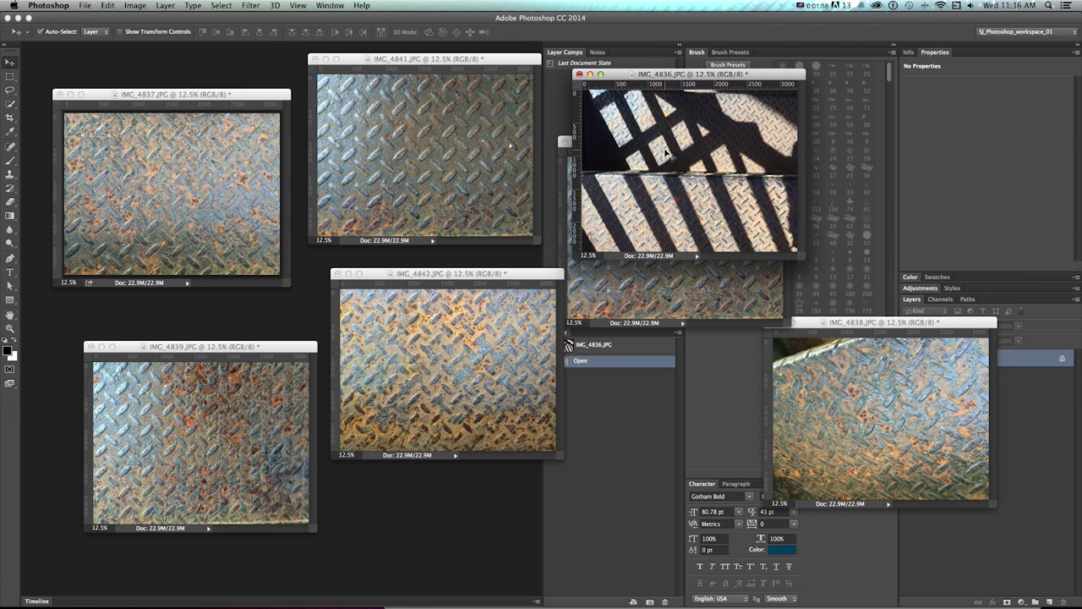
key(z)
click(692, 159)
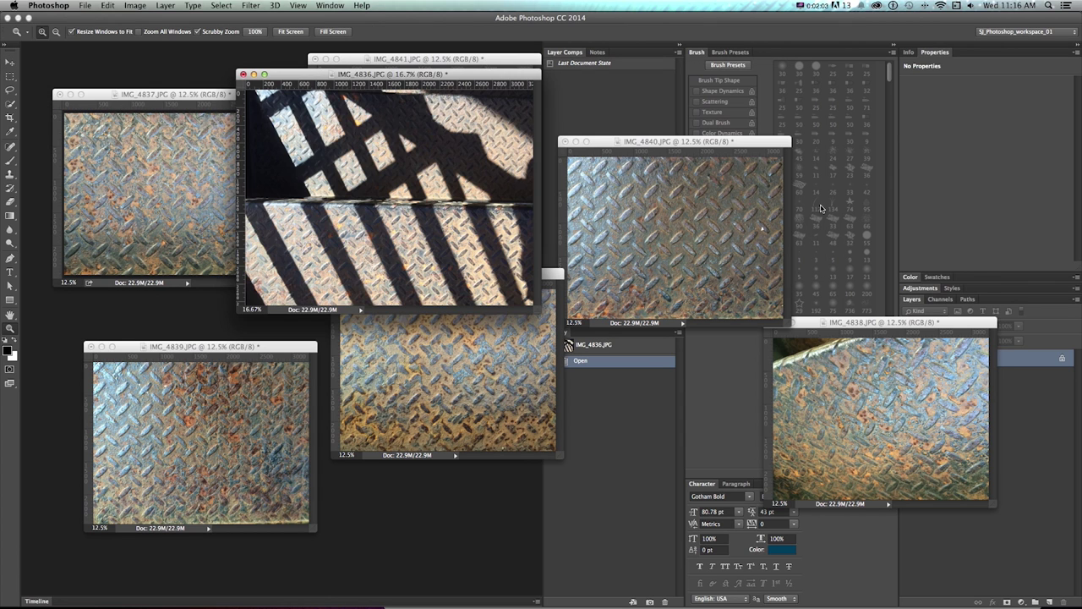
key(v)
drag(406, 246, 558, 267)
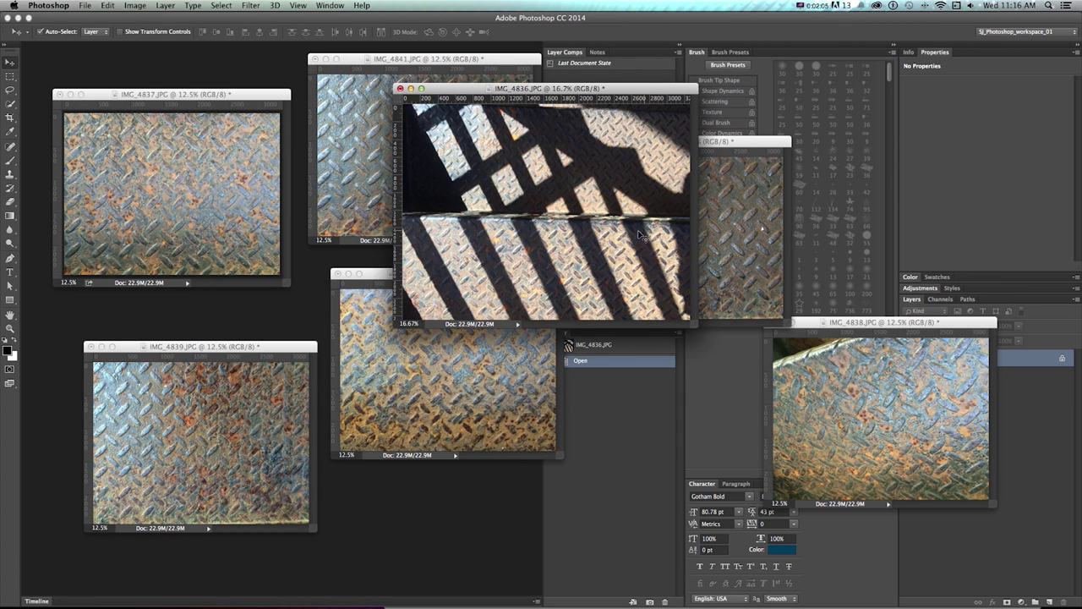
drag(452, 90, 505, 87)
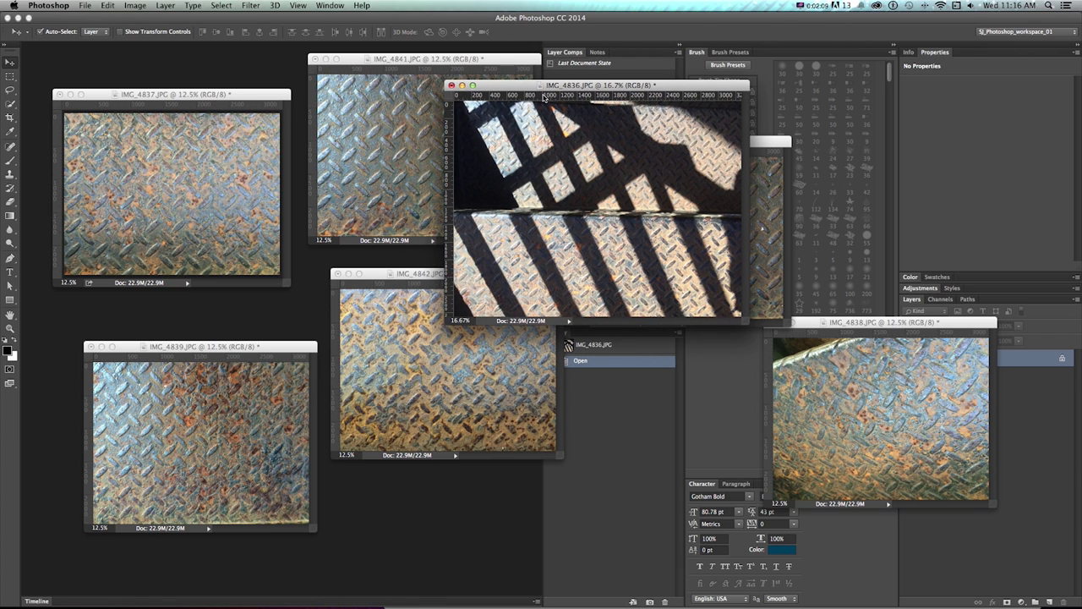
drag(528, 89, 657, 81)
Spread out the IMG_4838.JPG and IMG_4836.JPG windows and bring IMG_4840.JPG to the front for comparison.
drag(822, 324, 758, 356)
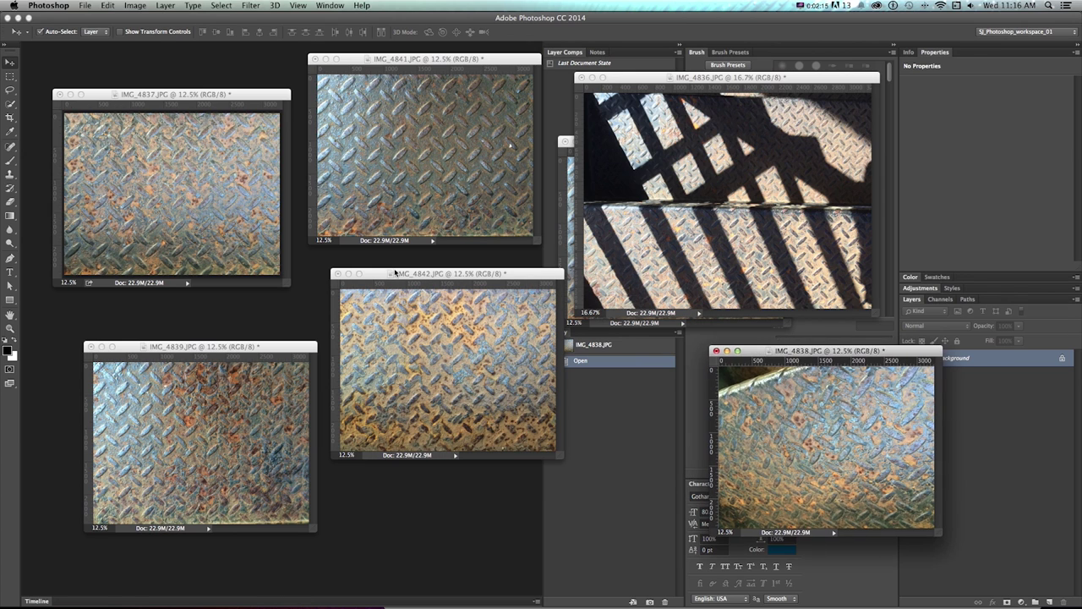
click(148, 228)
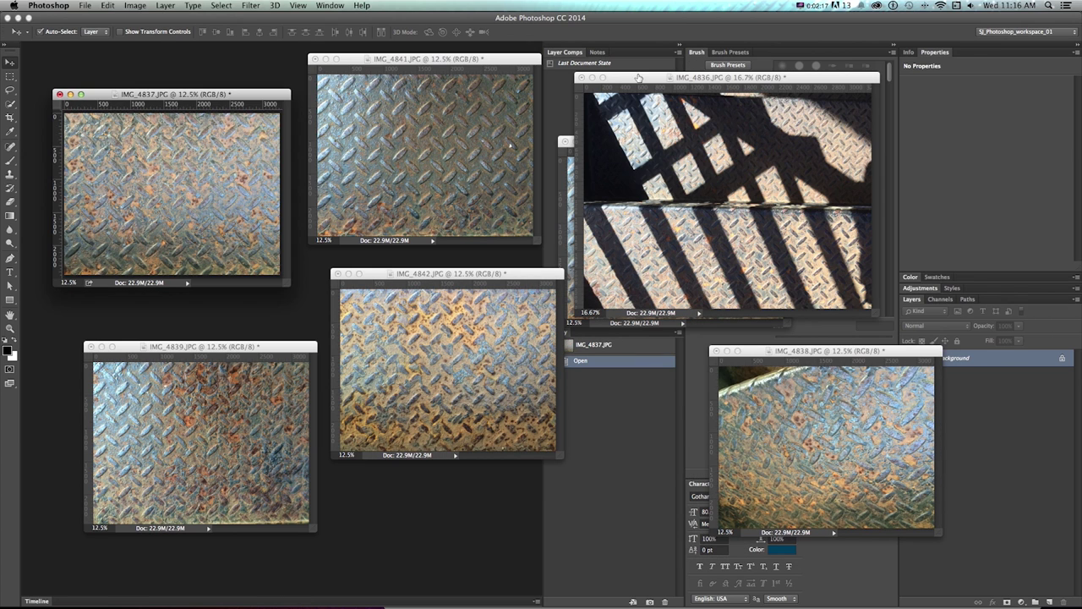
drag(639, 78, 736, 81)
click(600, 148)
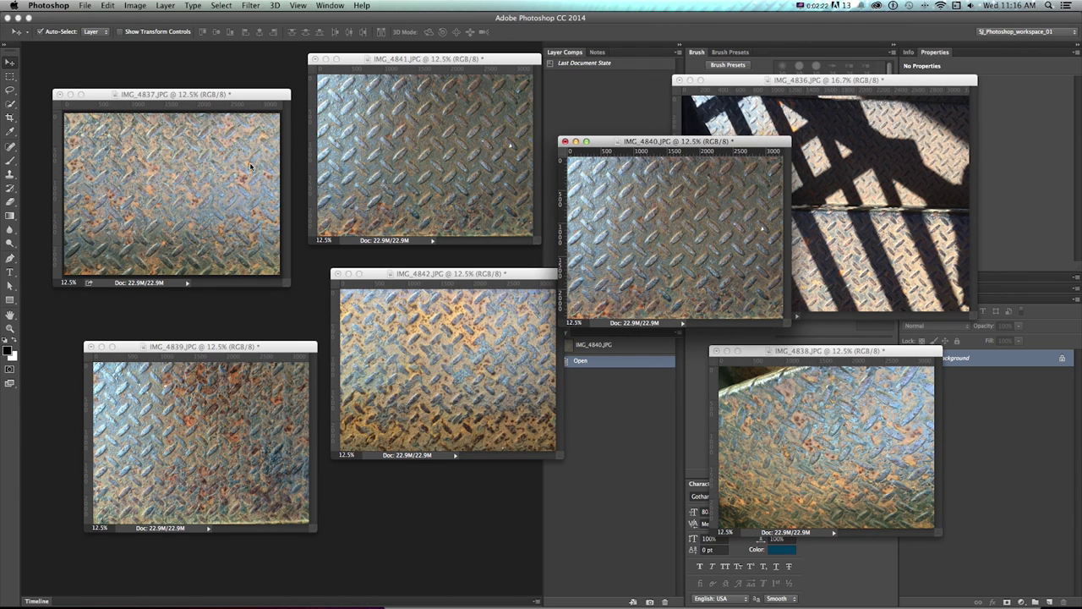
Slightly enlarge the IMG_4837.JPG window, compare it with IMG_4841.JPG, and move IMG_4838.JPG over beside IMG_4842.JPG.
click(186, 170)
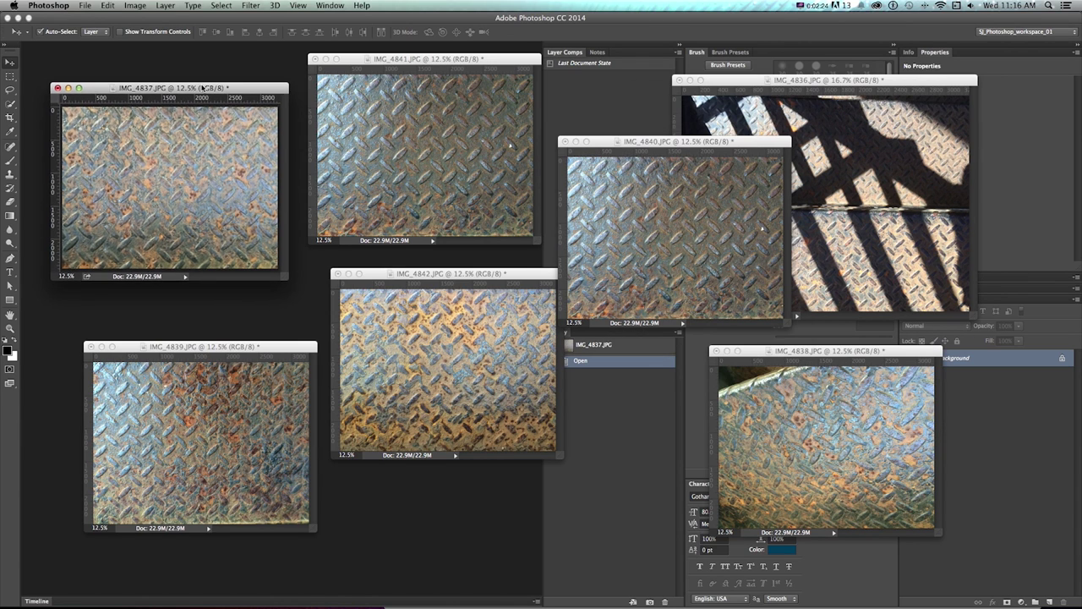
drag(284, 276, 294, 285)
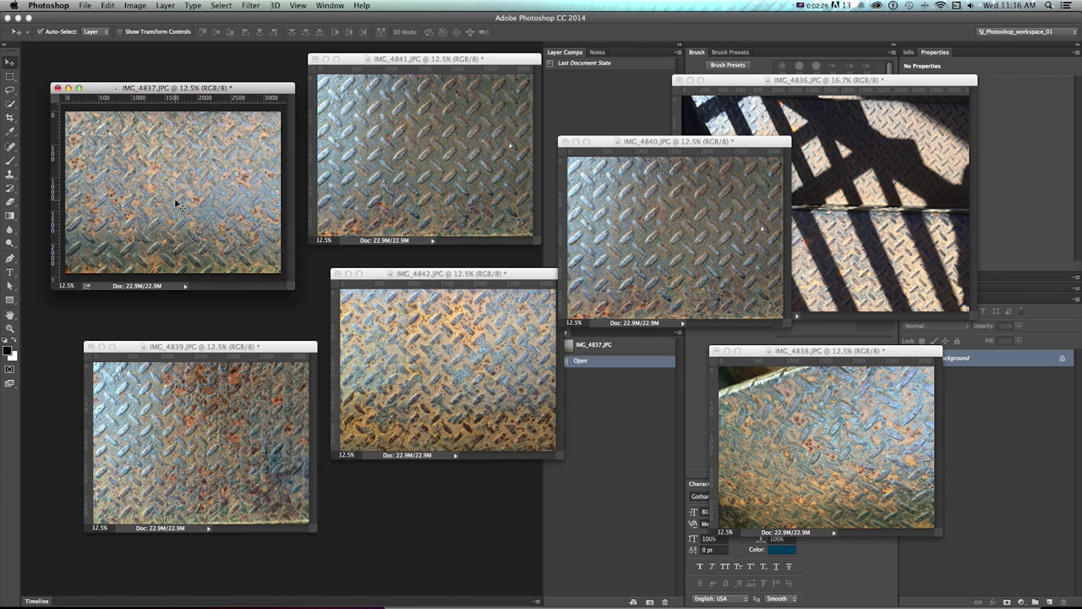
click(392, 139)
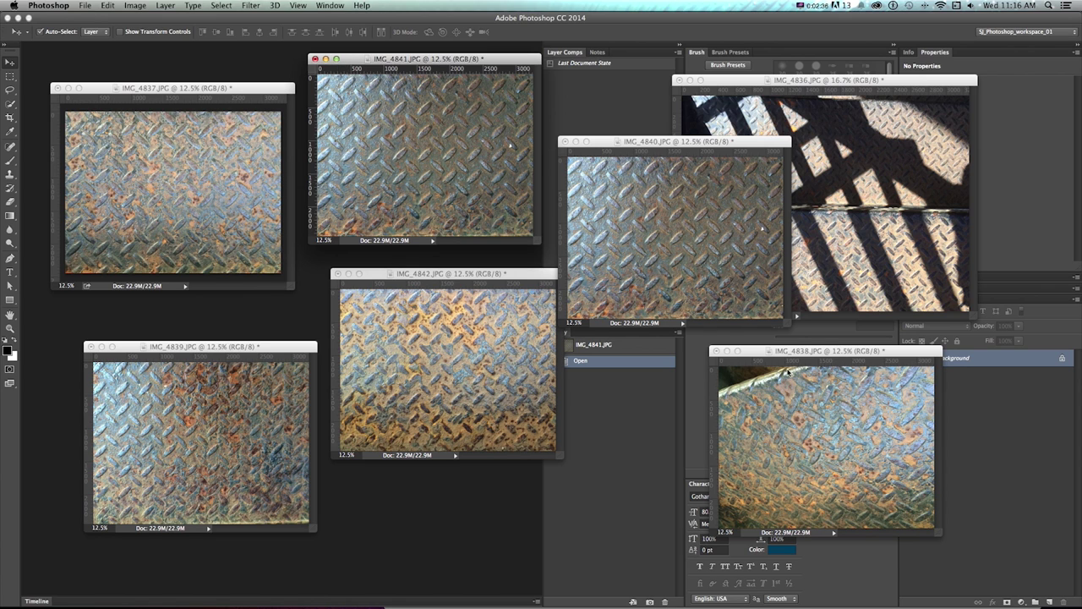
drag(748, 351, 508, 353)
Zoom IMG_4837.JPG to 25% and check its pixel dimensions in Image Size without changing them.
click(265, 179)
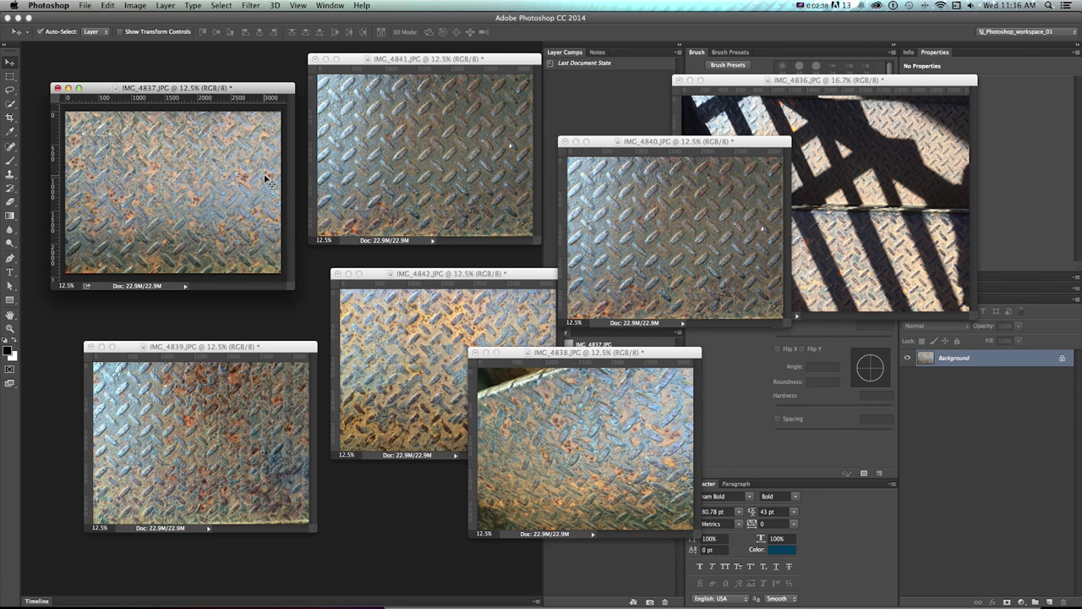
key(super+plus)
key(super+plus)
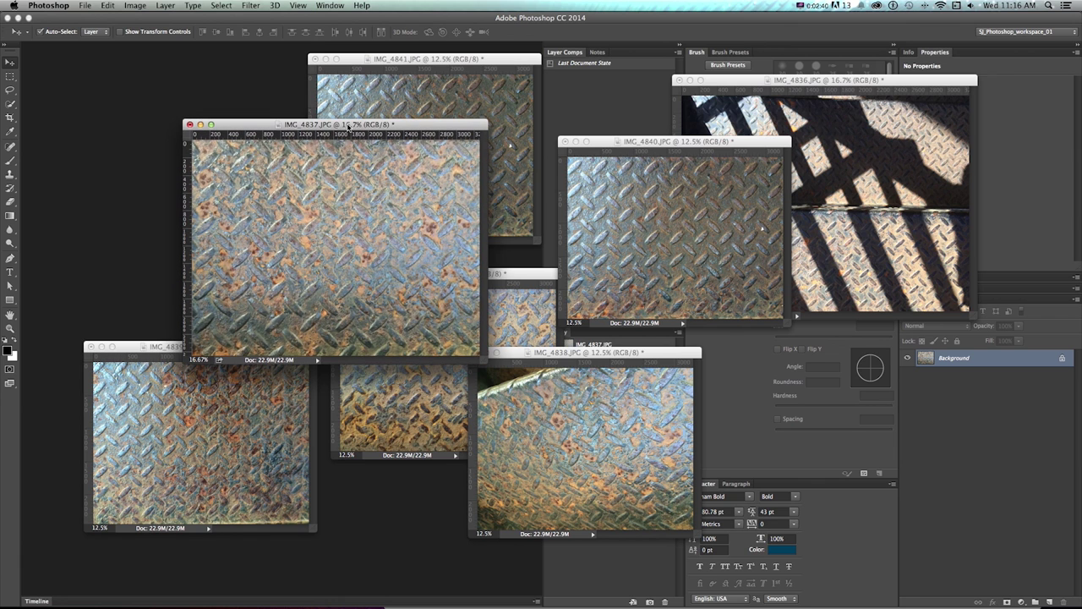
drag(348, 126, 385, 87)
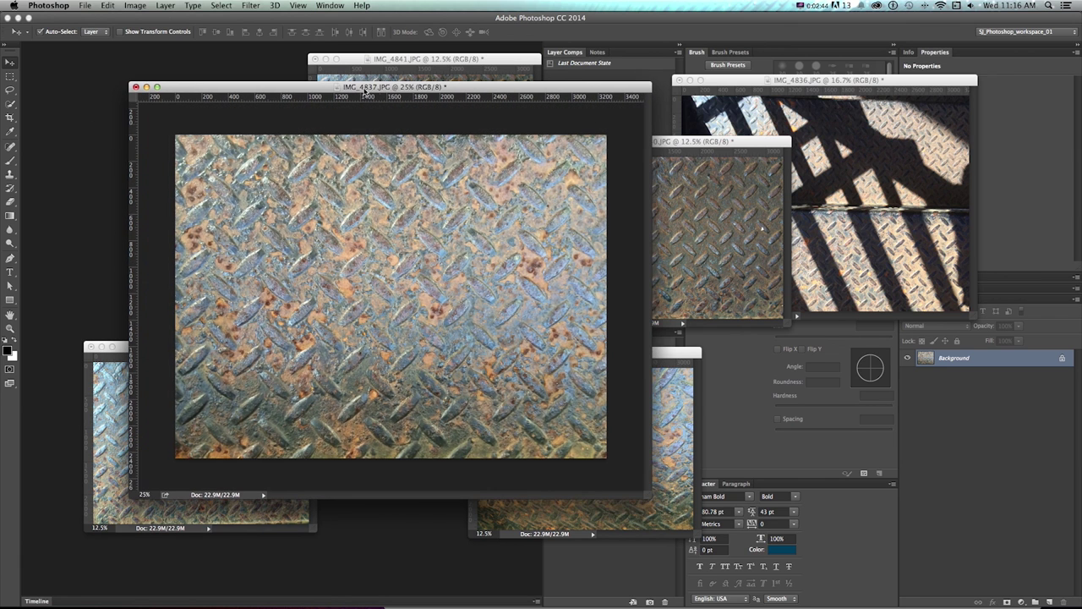
key(super+alt+i)
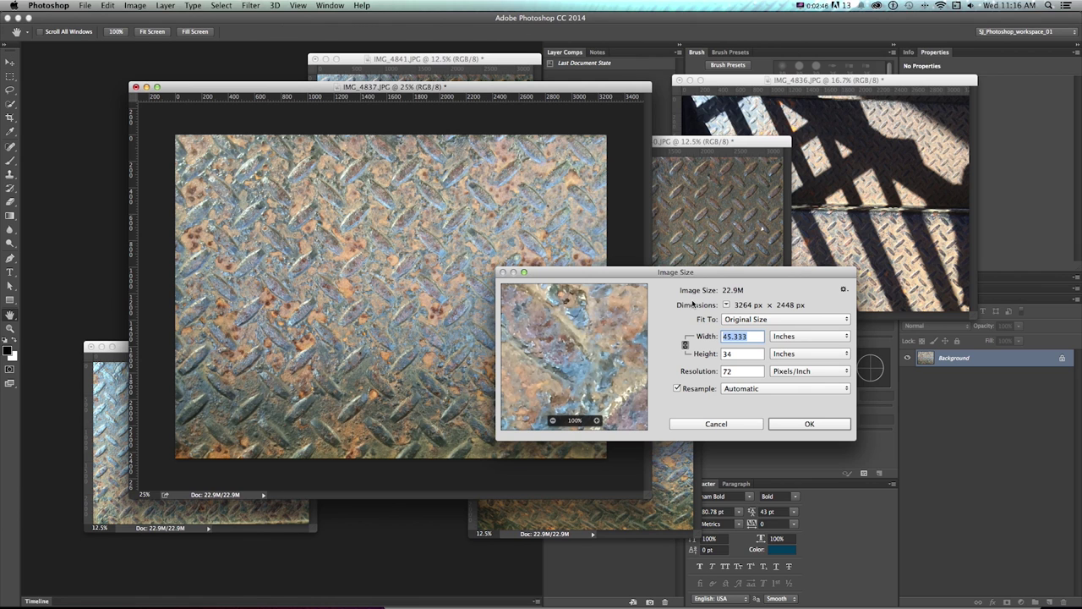
drag(258, 222, 434, 223)
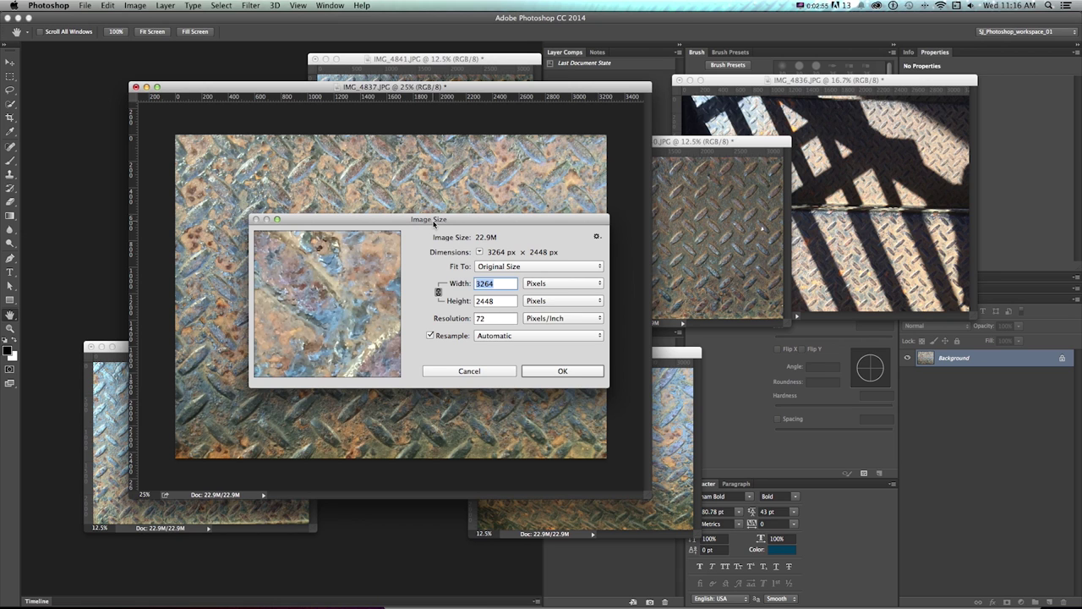
key(Escape)
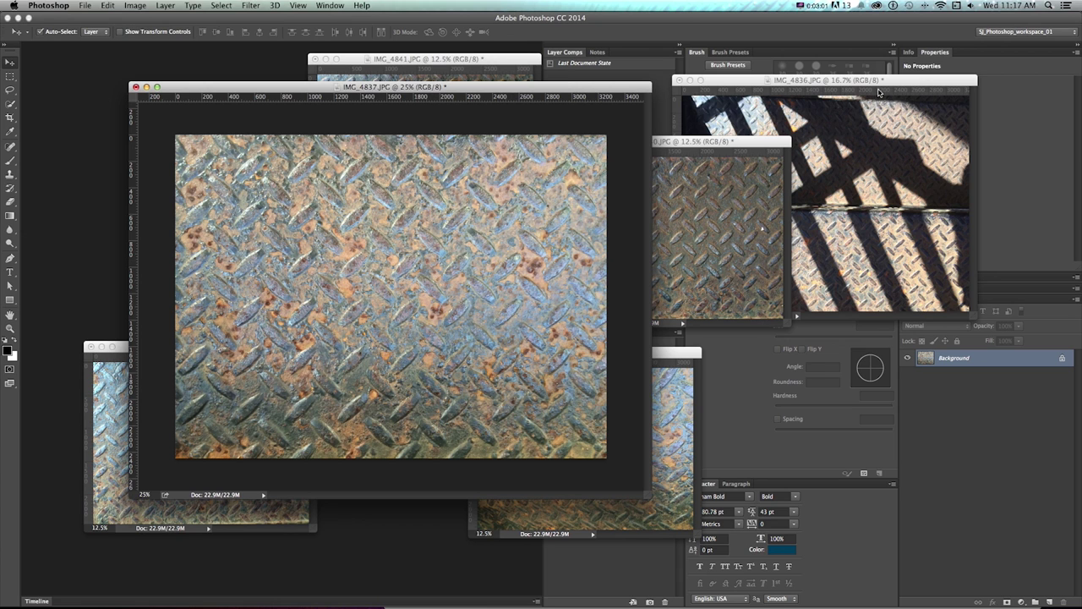
Place IMG_4836.JPG behind IMG_4837.JPG at 12.5% zoom and enlarge the IMG_4837.JPG window as the working document.
click(835, 120)
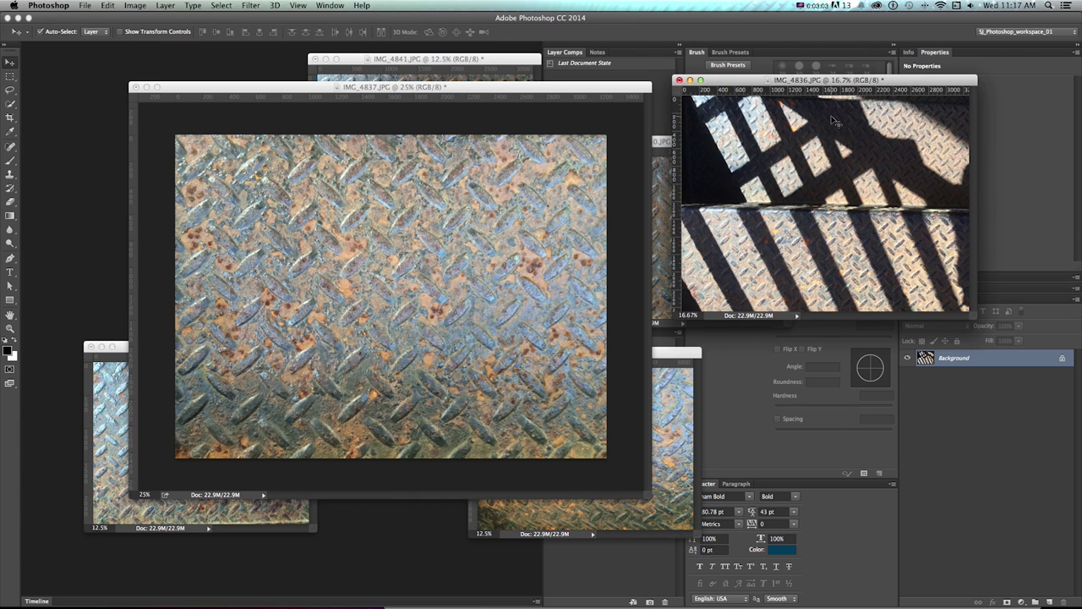
mouse_move(834, 120)
mouse_down()
mouse_move(453, 105)
mouse_move(454, 185)
mouse_up()
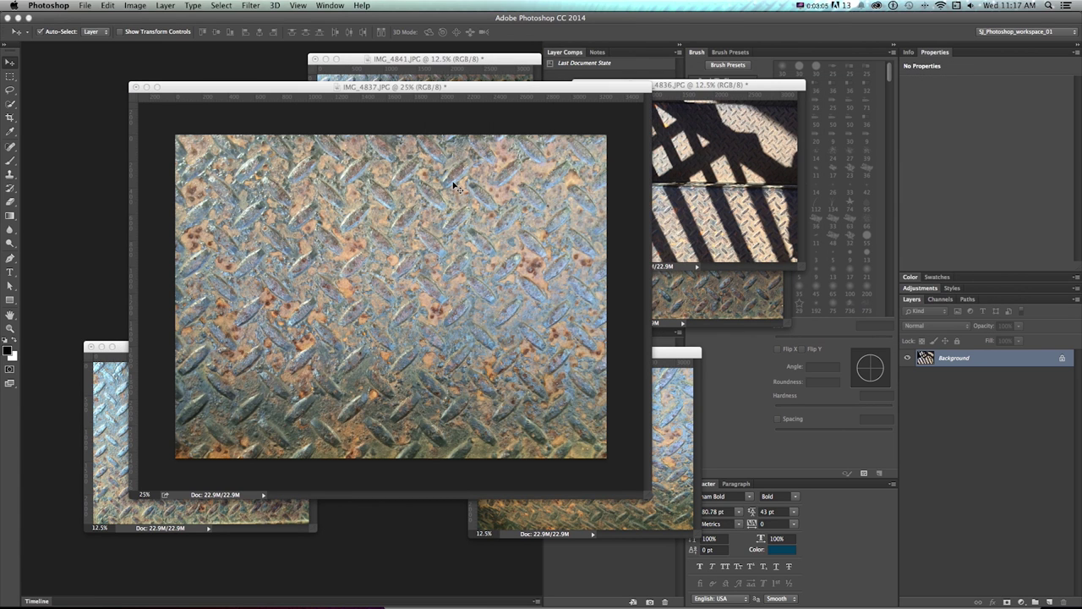
drag(650, 497, 679, 520)
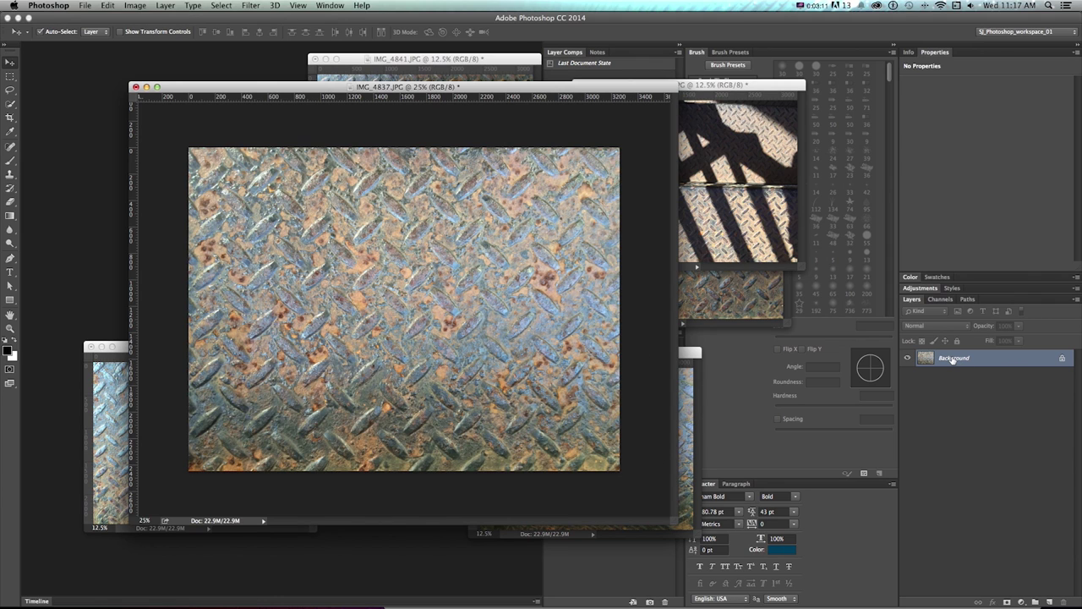
Duplicate the Background layer of IMG_4837.JPG and name the copy Main_texture.
key(super+j)
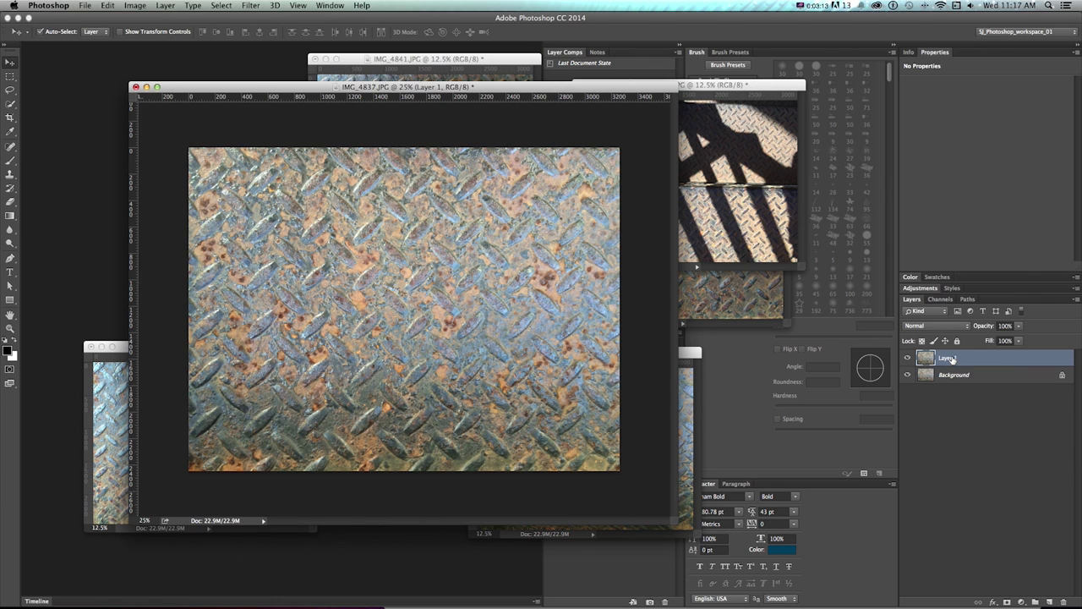
double_click(947, 359)
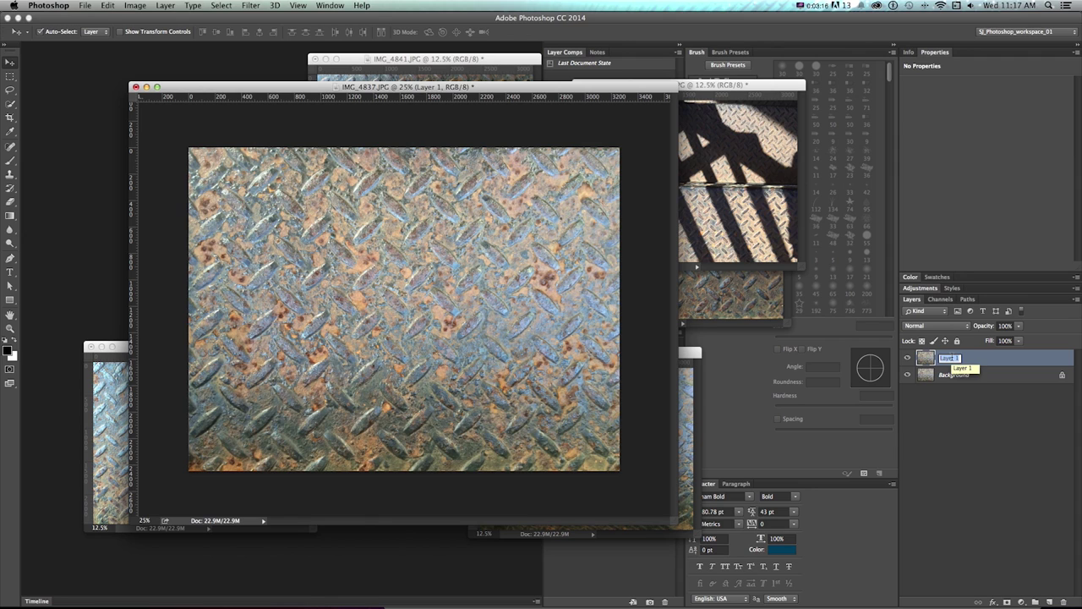
text(Main_texture)
key(Return)
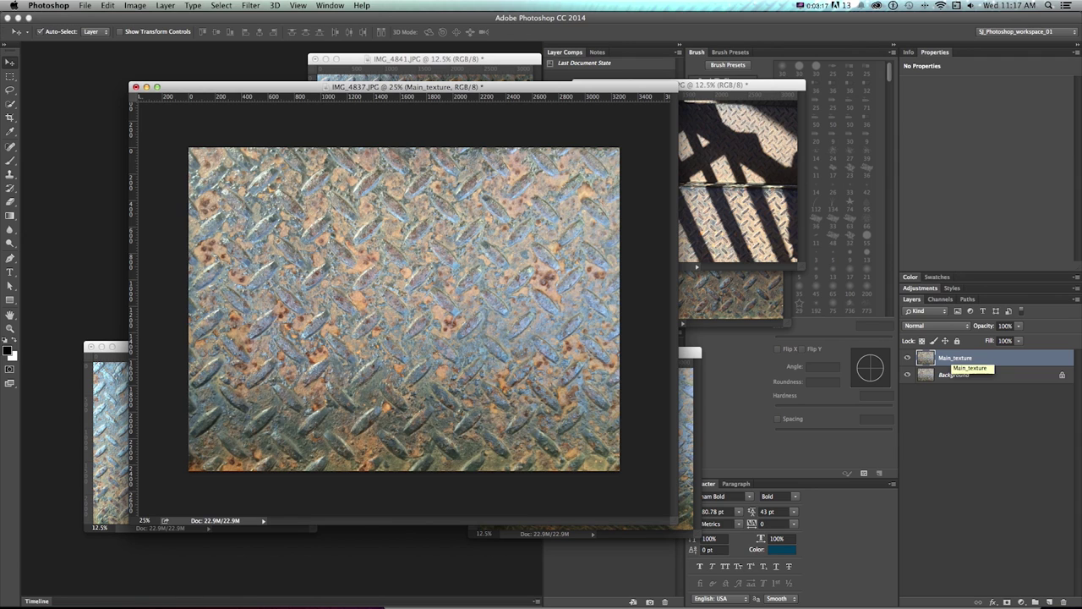
Add a Curves adjustment layer above Main_texture and lower the darker tones of the RGB curve to strengthen the contrast.
click(1021, 601)
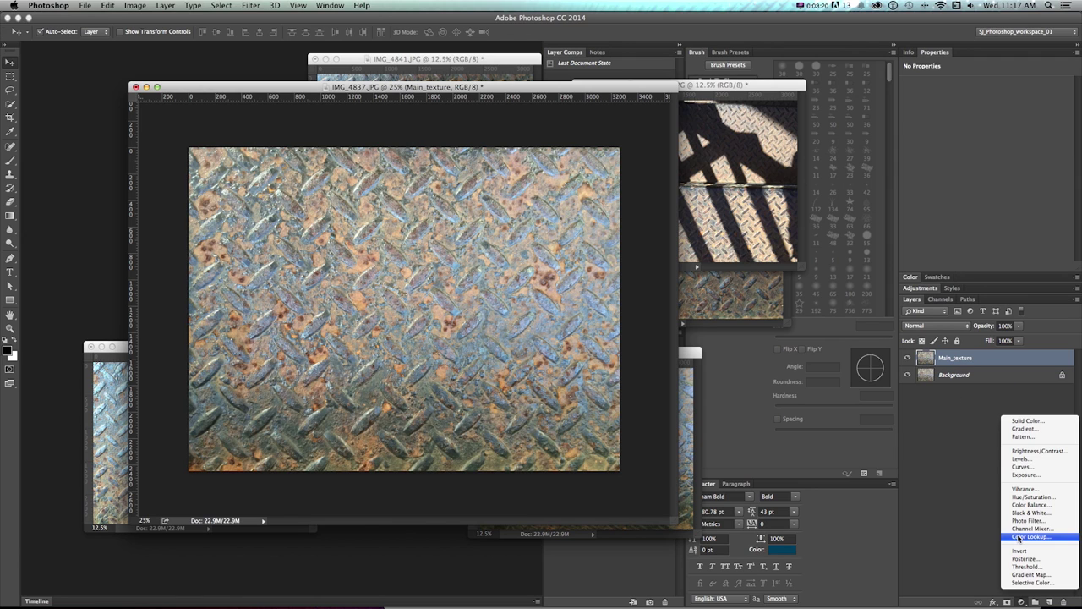
click(1022, 466)
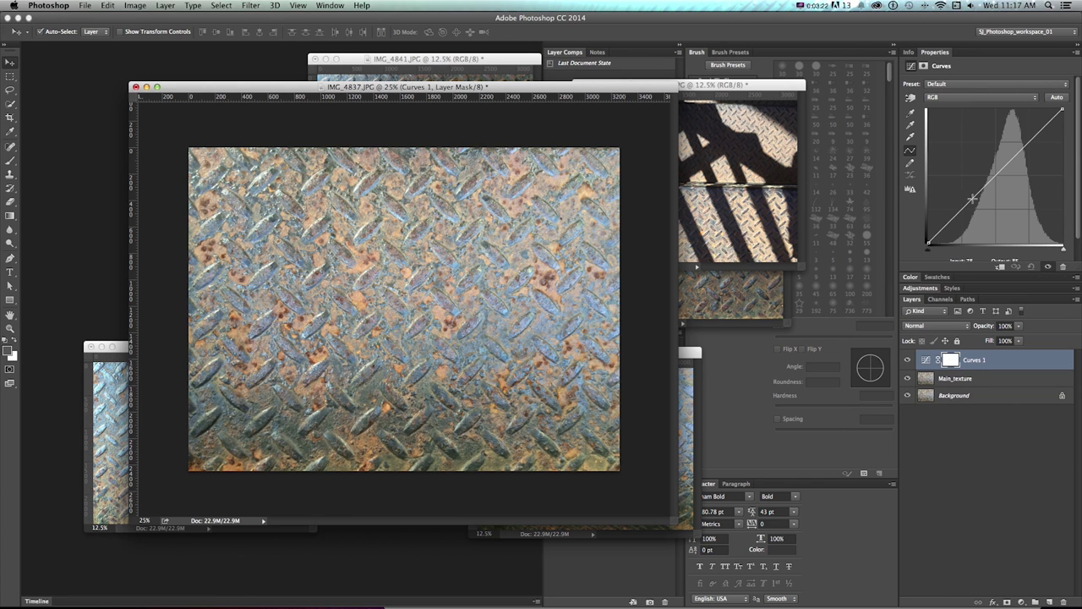
drag(973, 198, 983, 203)
drag(1020, 161, 1023, 157)
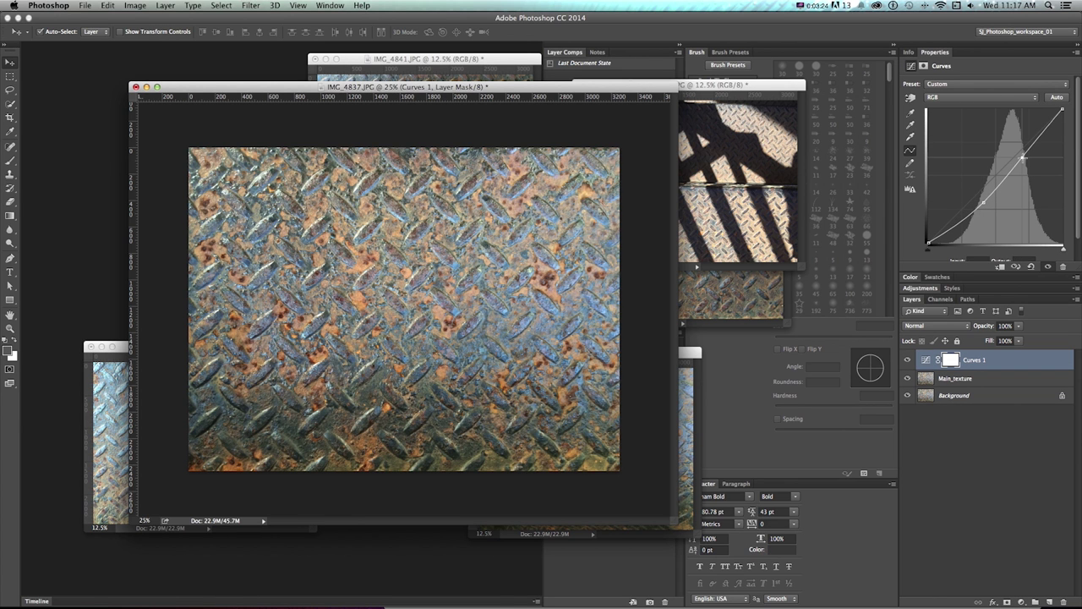
drag(983, 203, 985, 205)
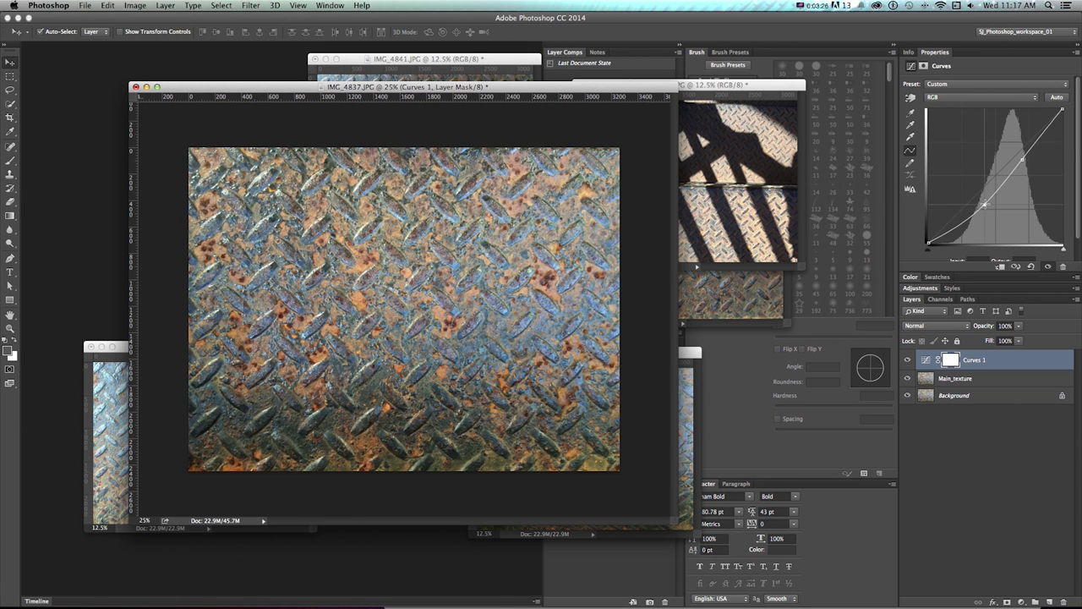
Fine-tune the midtones of the Red and Blue channel curves in Curves 1, lowering blue slightly.
click(964, 97)
click(956, 108)
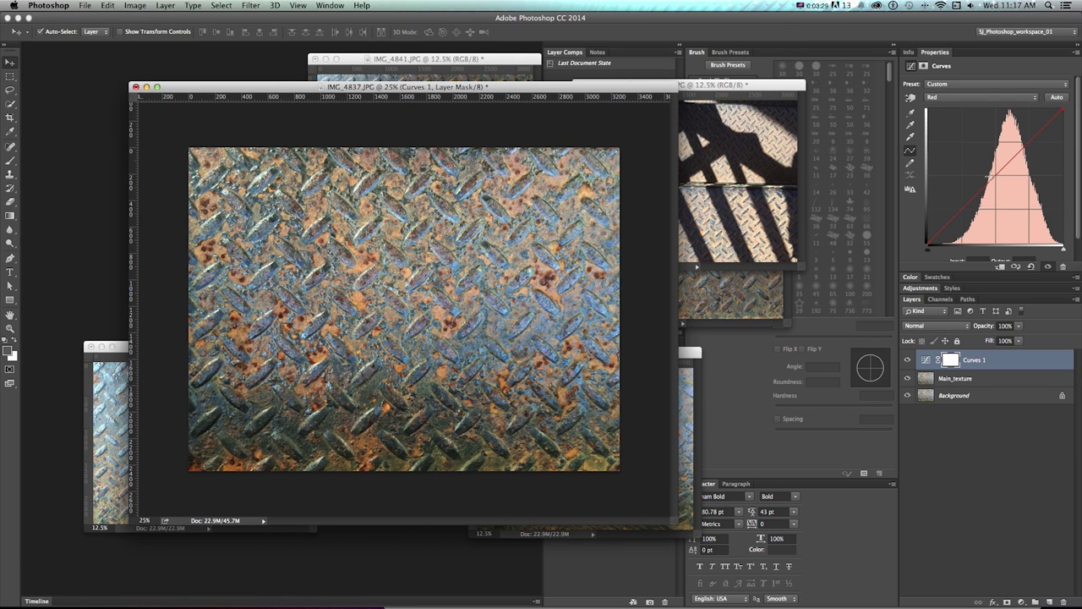
drag(987, 176, 993, 179)
click(955, 97)
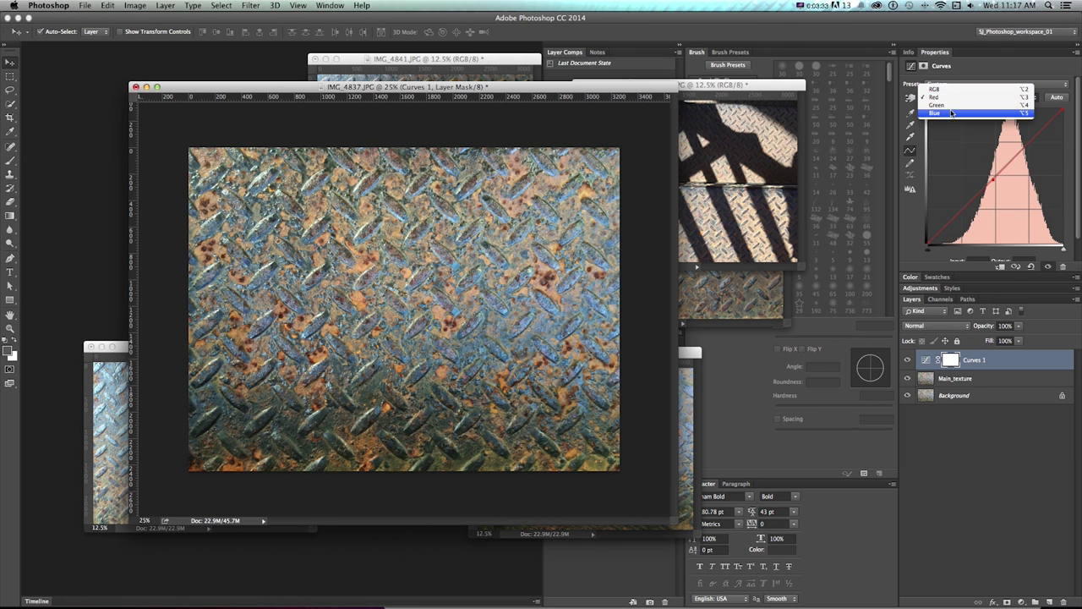
click(937, 105)
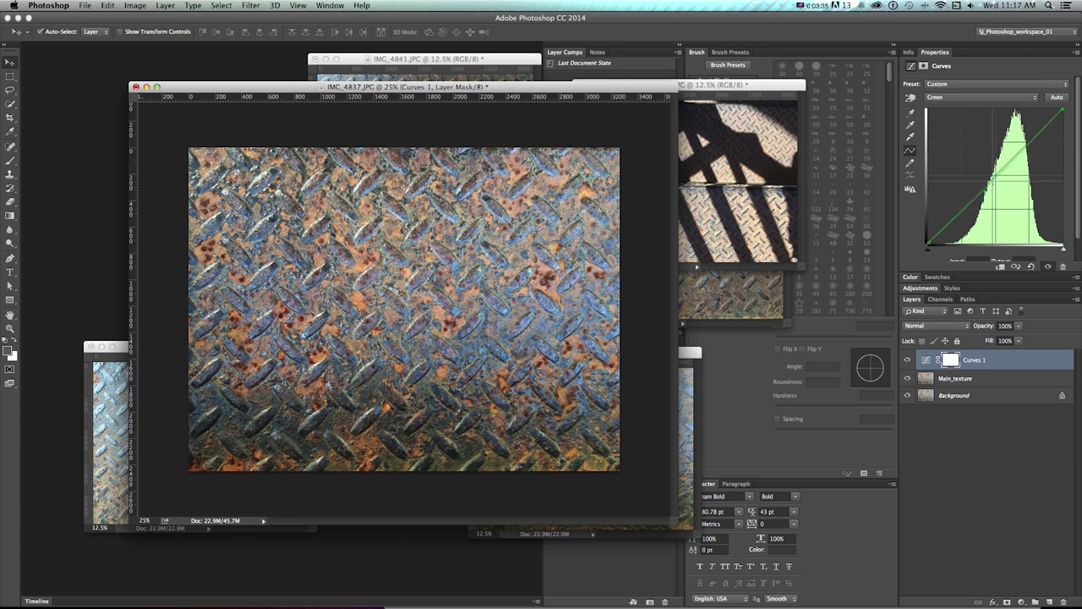
click(981, 97)
click(956, 109)
click(991, 184)
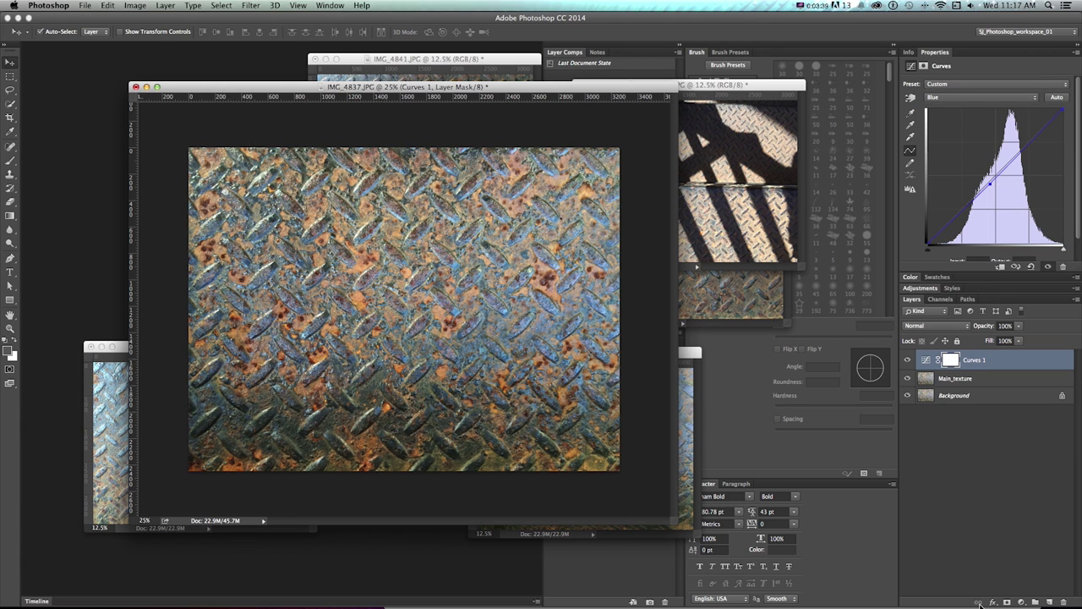
Add a Hue/Saturation adjustment layer with Saturation -8 above Curves 1, and steepen the RGB curve of Curves 1 between shadows and highlights.
click(1022, 602)
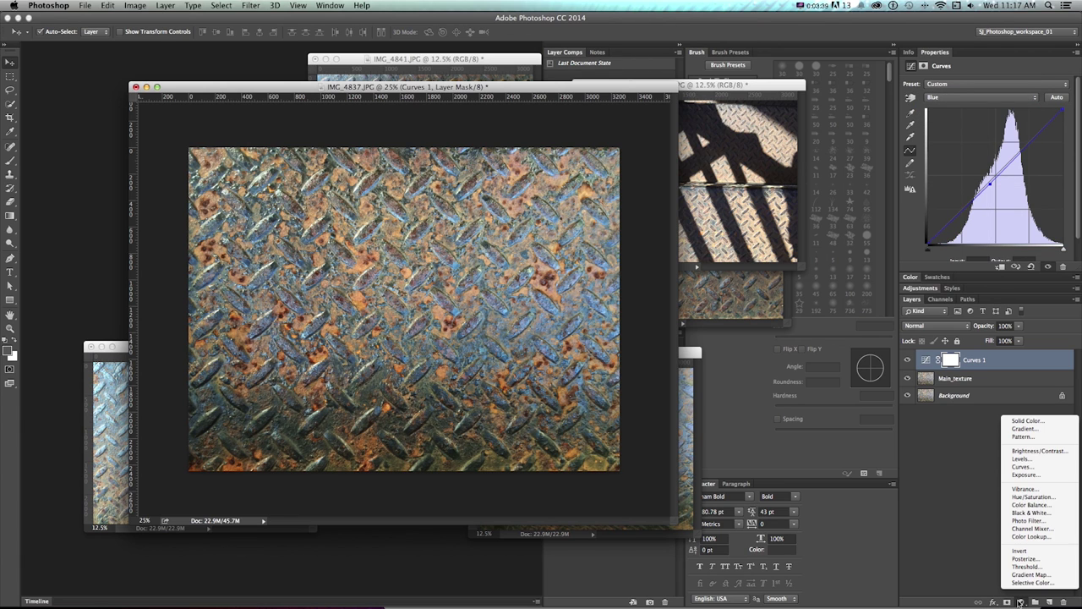
click(1030, 497)
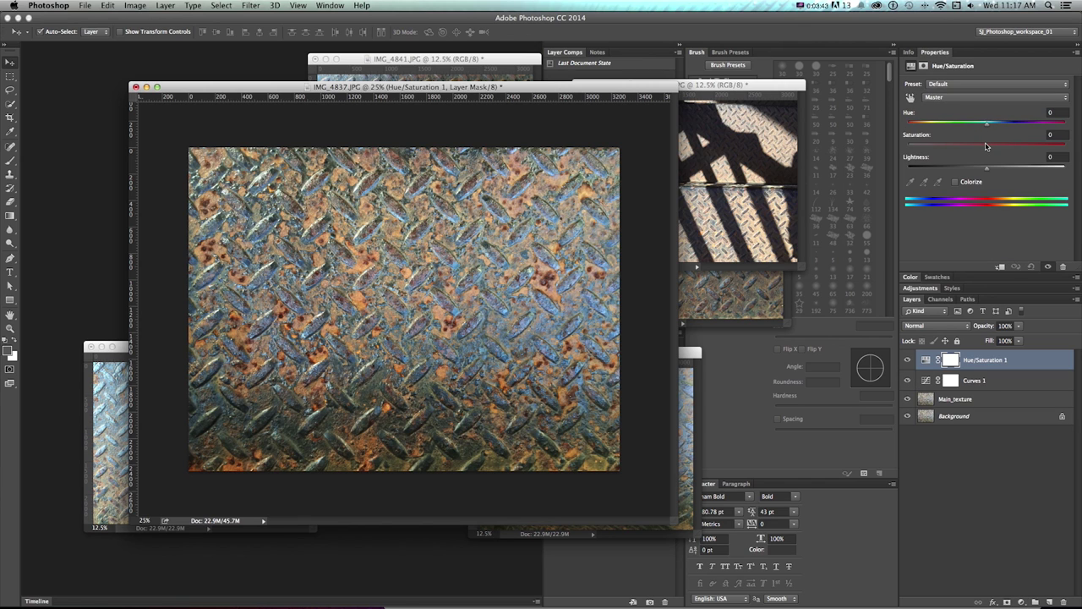
mouse_move(986, 147)
mouse_down()
mouse_move(976, 145)
mouse_move(1012, 147)
mouse_move(969, 147)
mouse_move(980, 147)
mouse_up()
click(975, 381)
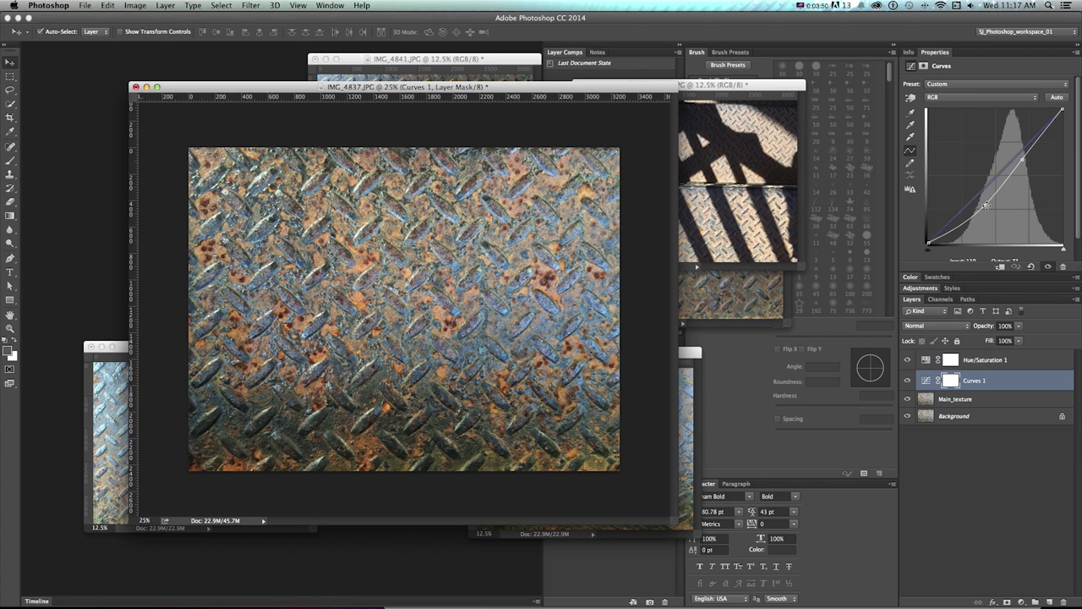
drag(986, 206, 987, 206)
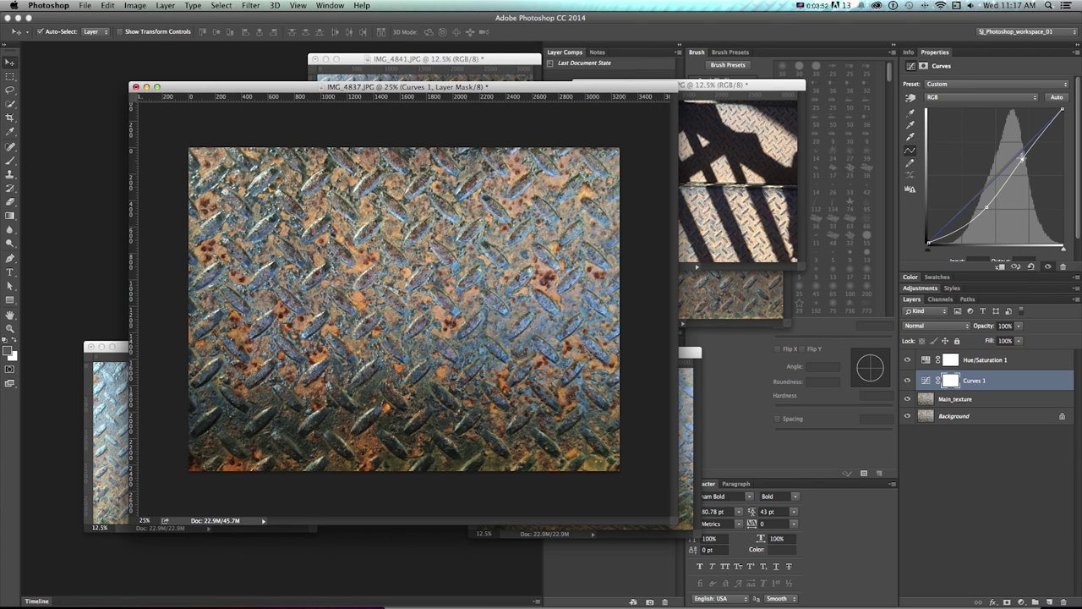
Group the Hue/Saturation 1, Curves 1 and Main_texture layers and name the group main_Texture.
click(974, 363)
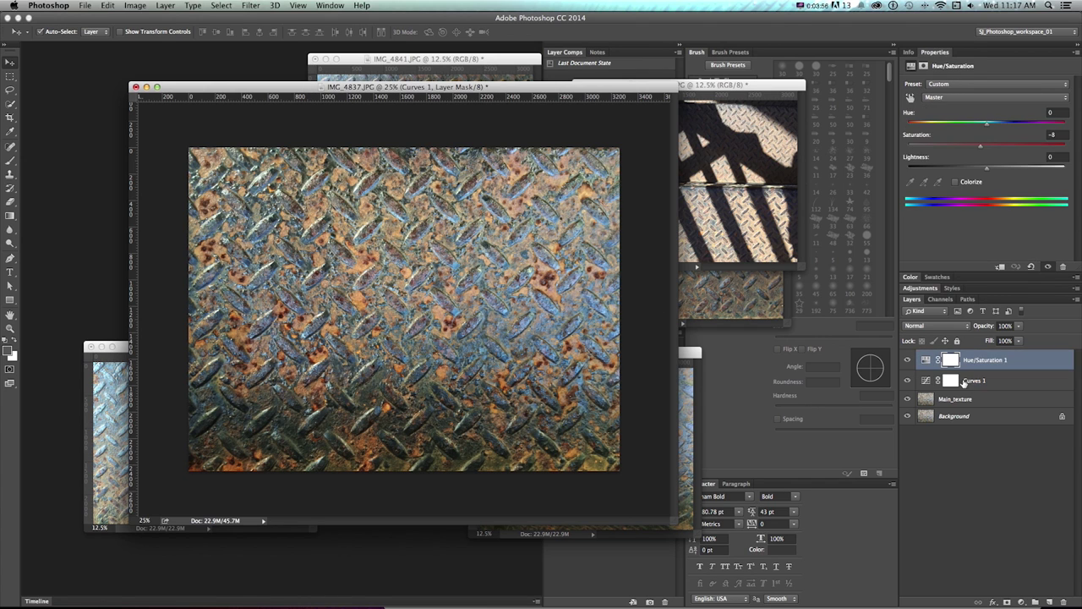
shift+click(964, 399)
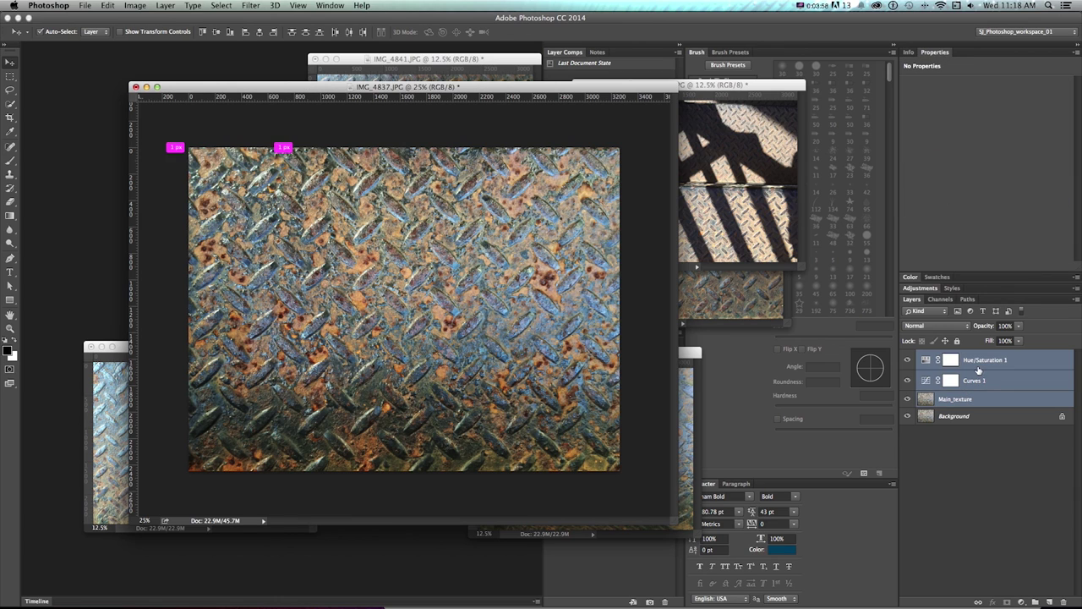
key(super+g)
double_click(950, 356)
text(main_)
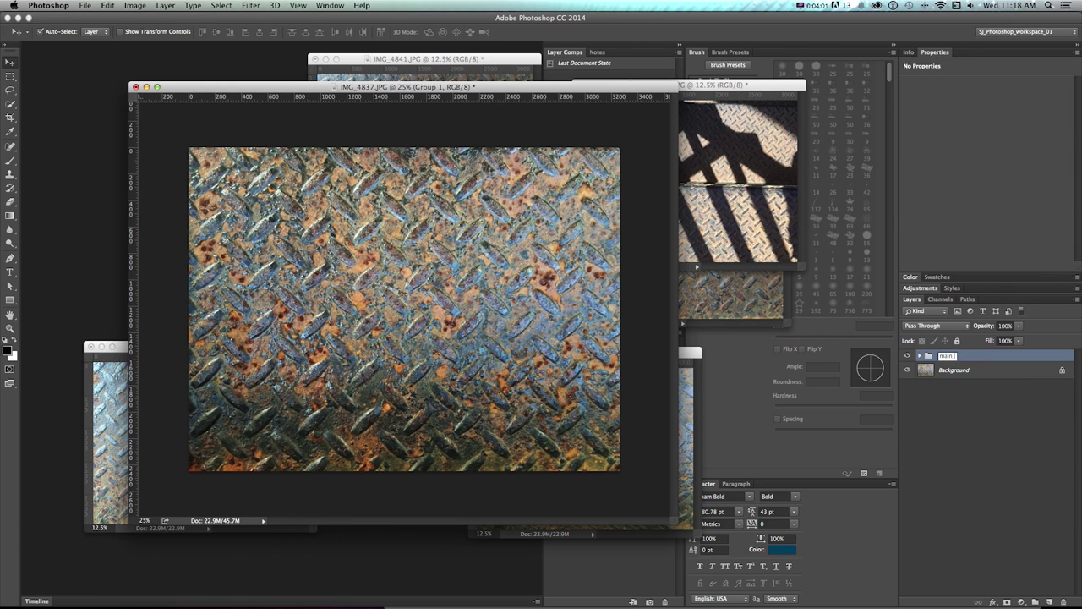
text(Texture)
key(Return)
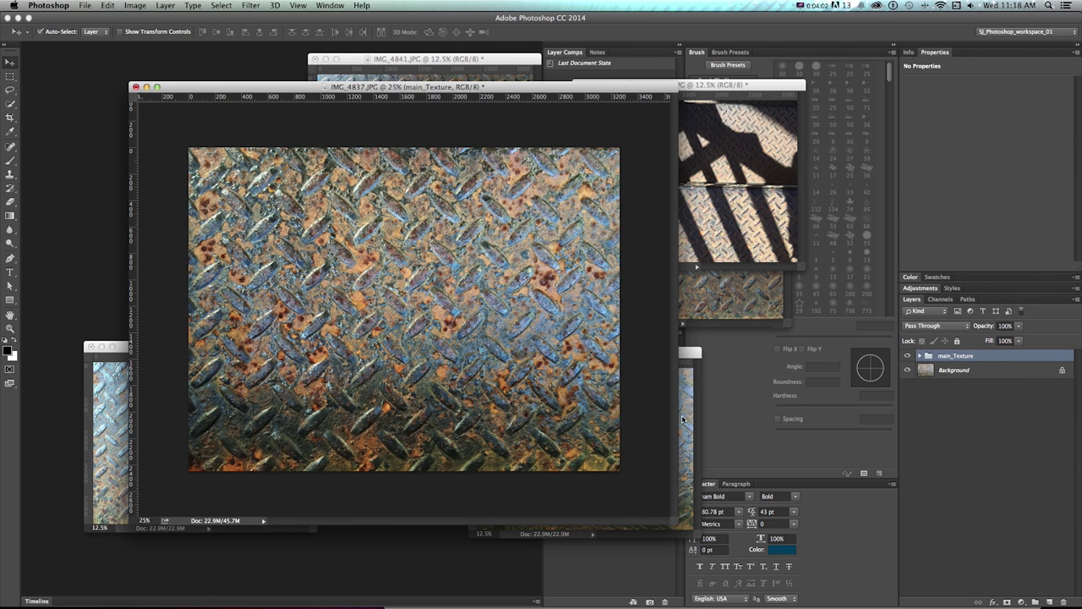
Duplicate the main_Texture group within IMG_4837.JPG and name the copy Bump_MAP.
drag(672, 522, 684, 526)
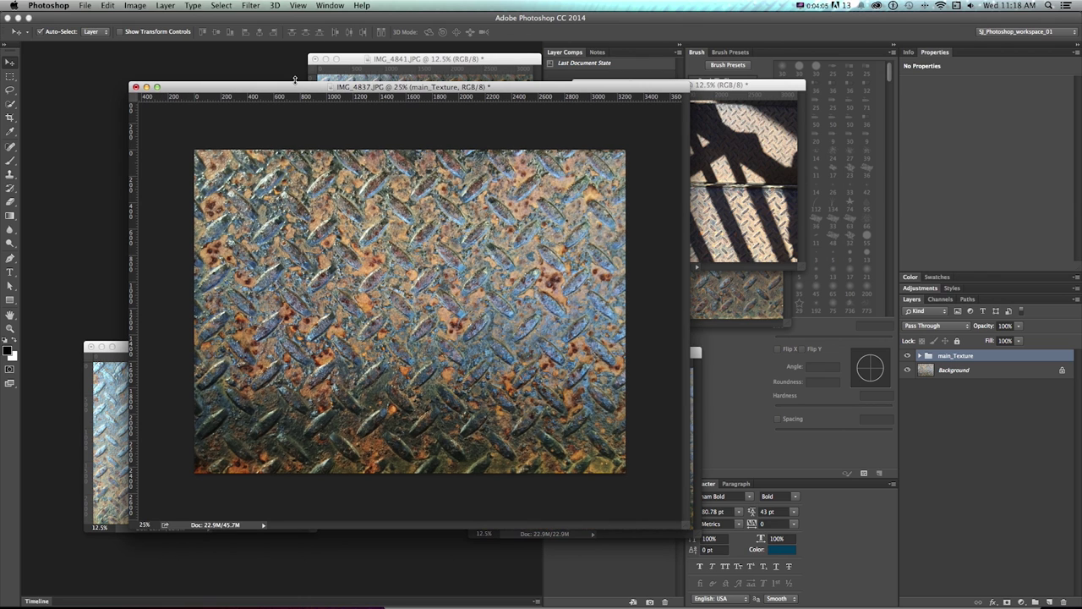
drag(297, 89, 265, 67)
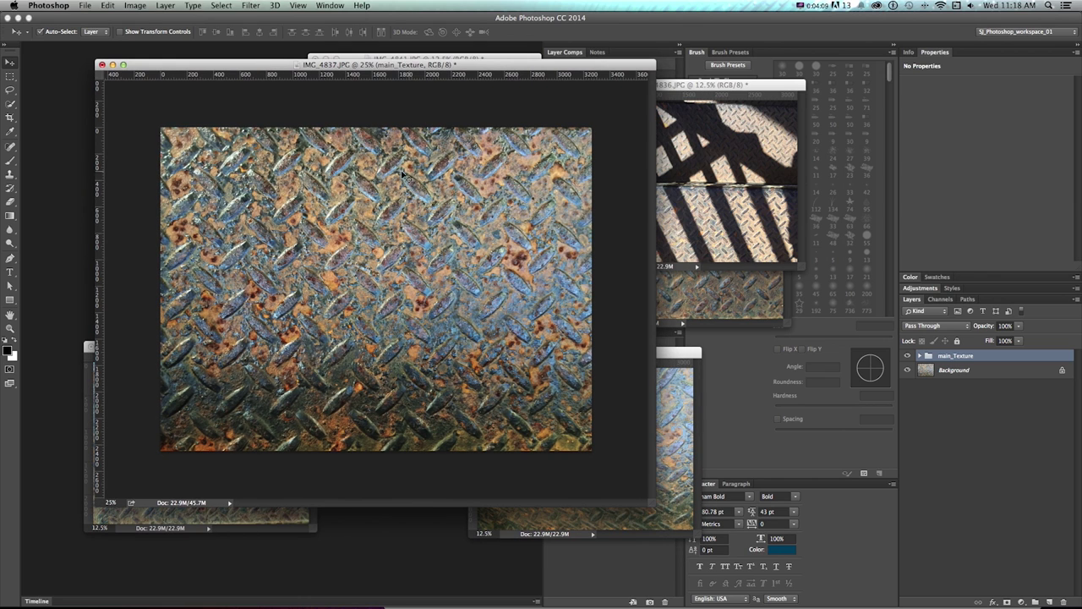
right_click(961, 359)
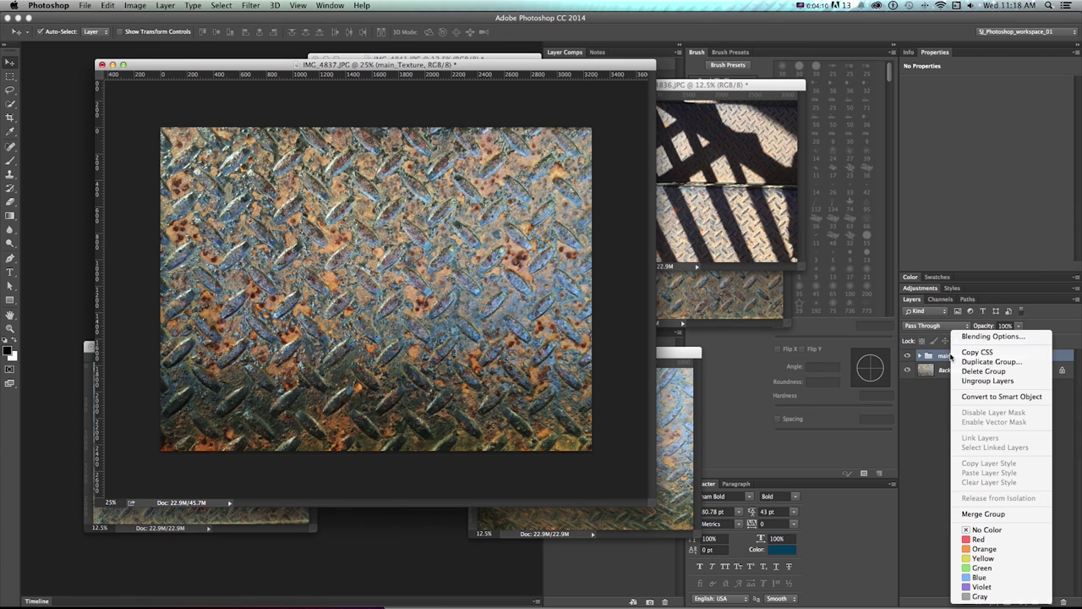
click(985, 363)
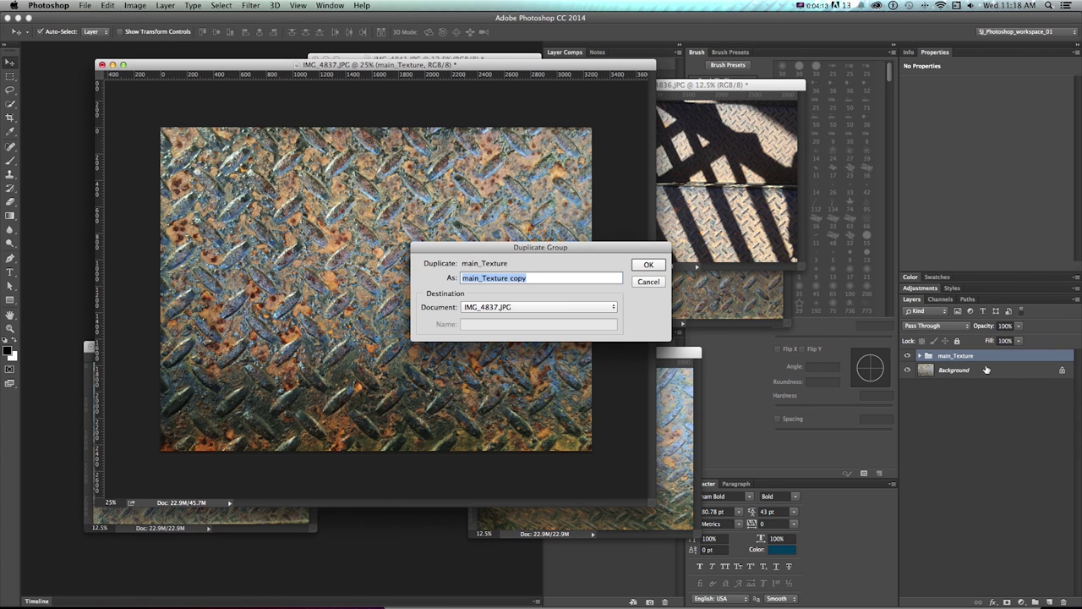
text(Bump_MA)
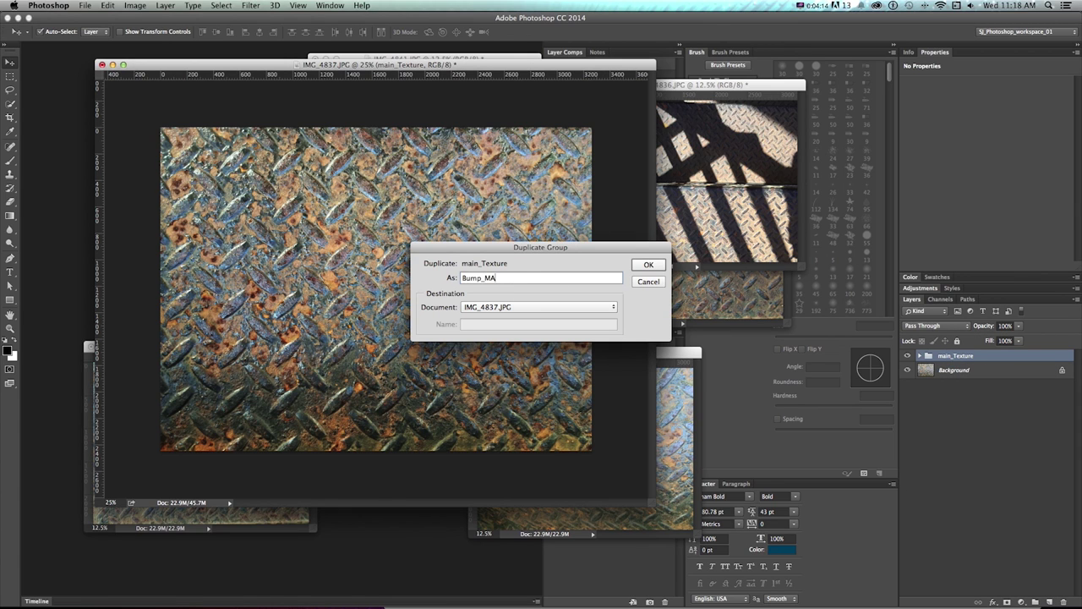
text(P)
key(Return)
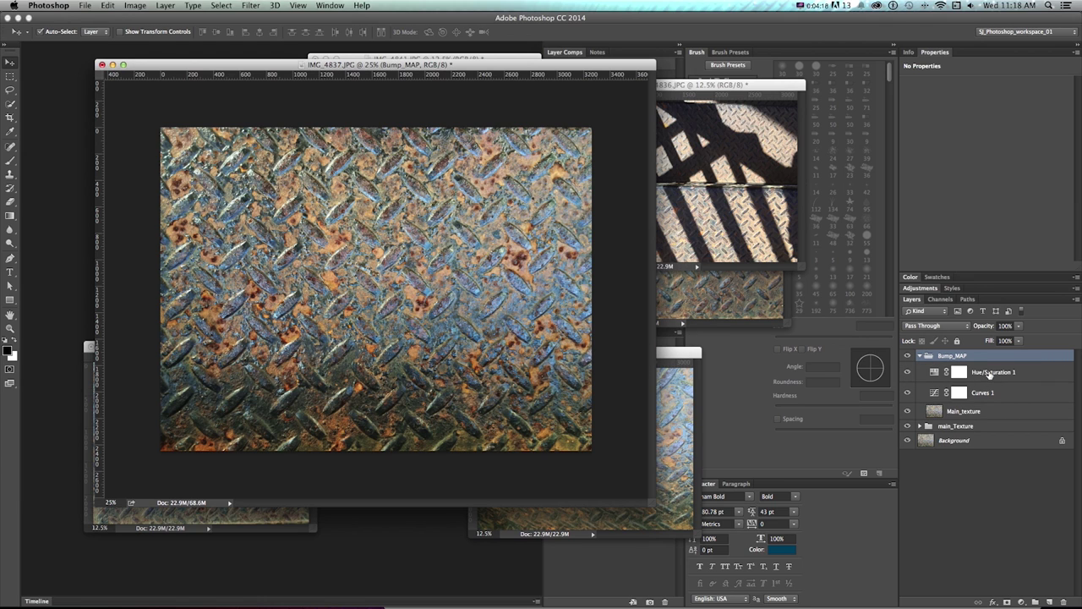
Turn the Bump_MAP group to grayscale by setting its Hue/Saturation 1 layer's Saturation to -100.
click(982, 398)
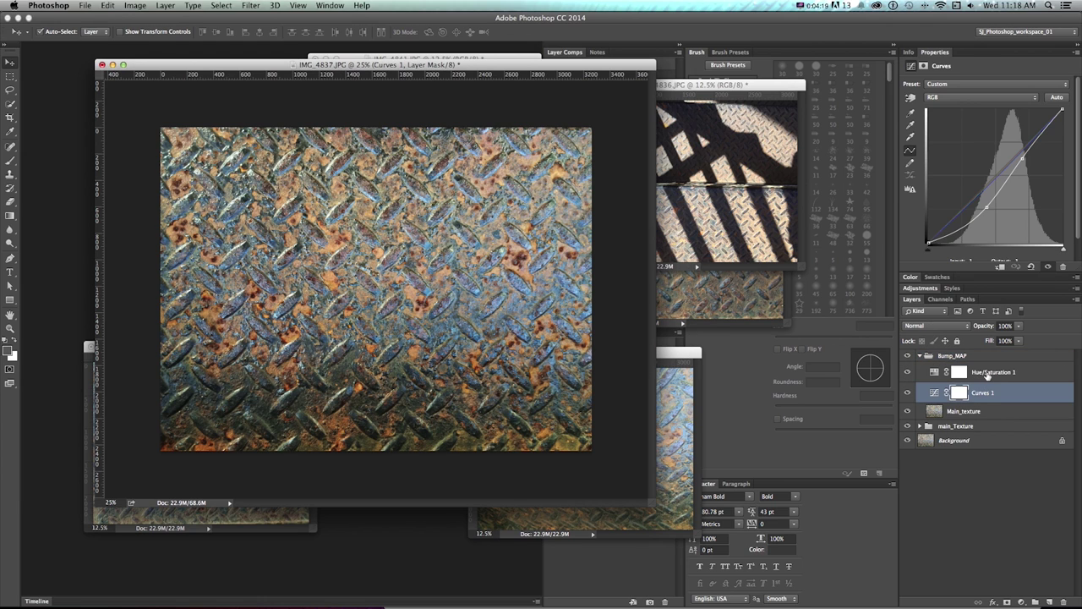
click(986, 374)
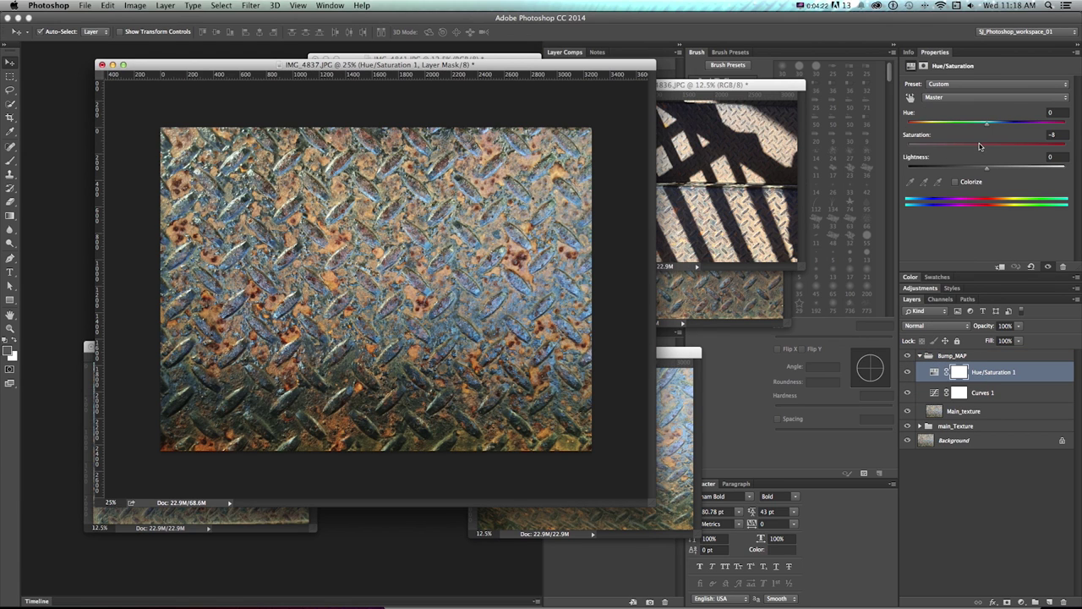
drag(980, 146, 876, 142)
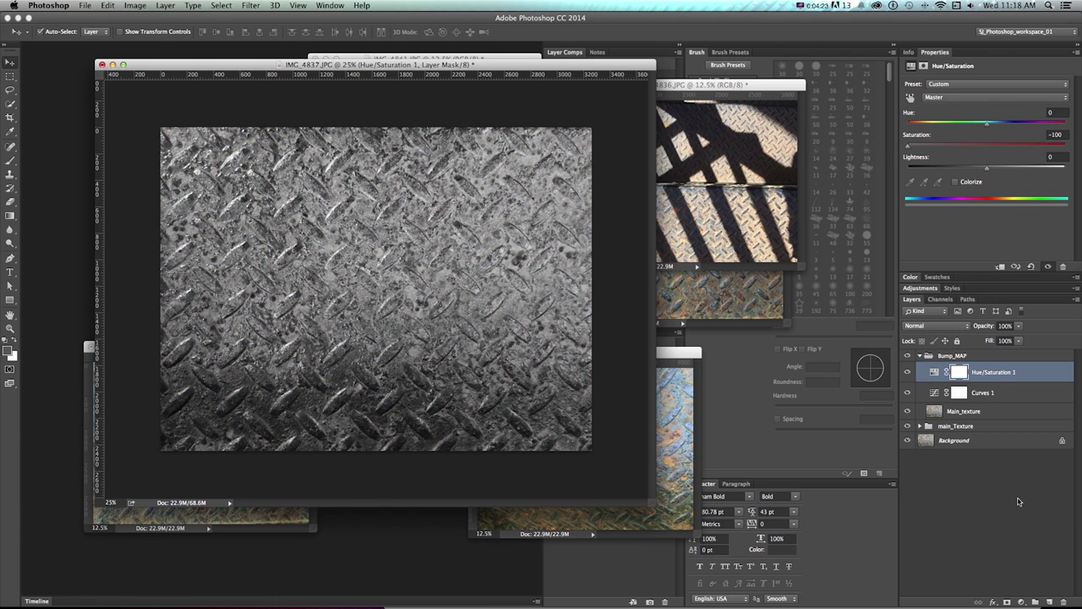
Add a Brightness/Contrast adjustment layer with Contrast 89 at the top of Bump_MAP, and toggle the group's visibility to compare it with the color texture.
click(1022, 601)
click(1026, 459)
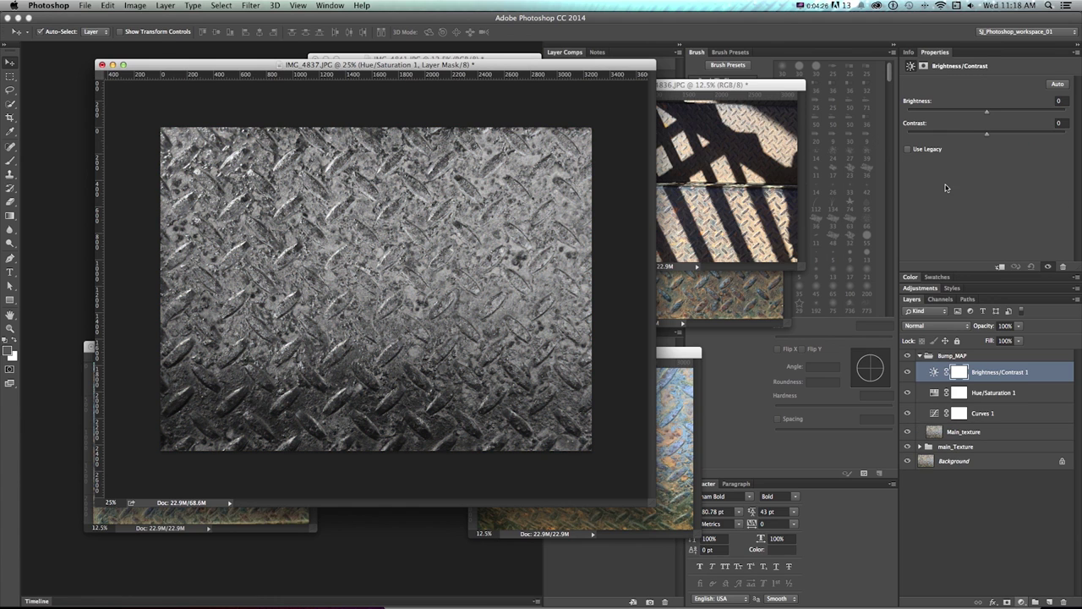
drag(986, 135, 1036, 135)
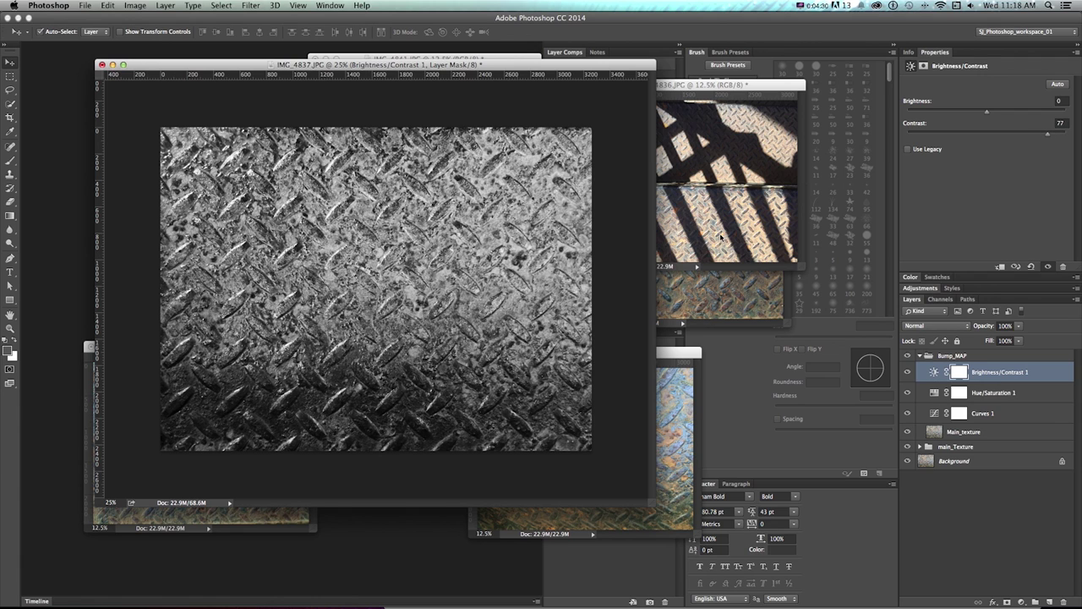
drag(1051, 136, 1057, 136)
drag(655, 504, 687, 553)
click(908, 357)
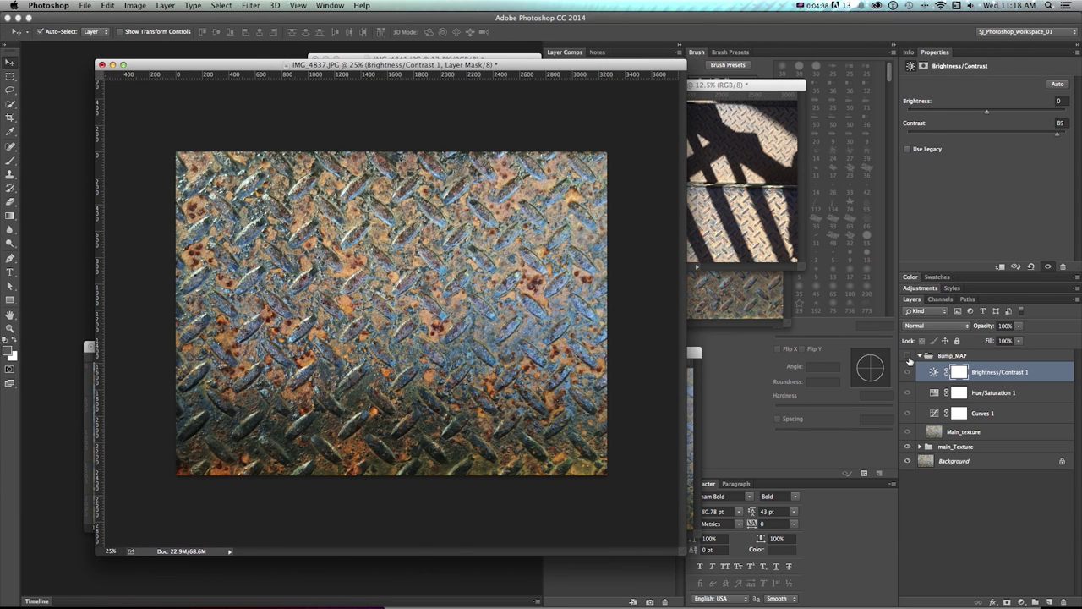
click(908, 357)
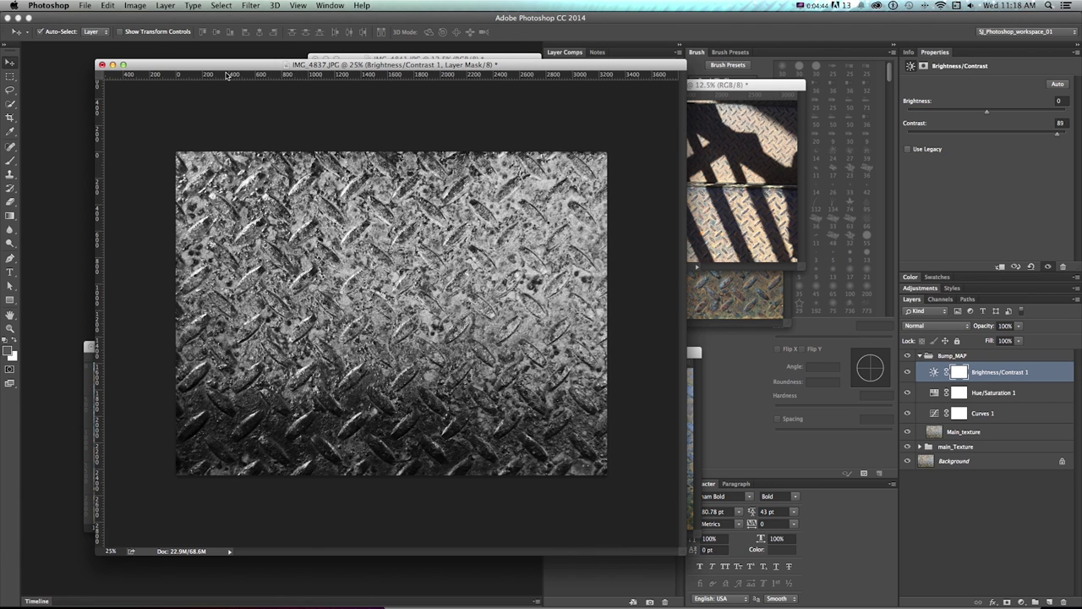
Brighten the dark lower part of Main_texture in the Bump_MAP group with a 1400 px Dodge tool brush.
drag(227, 67, 211, 63)
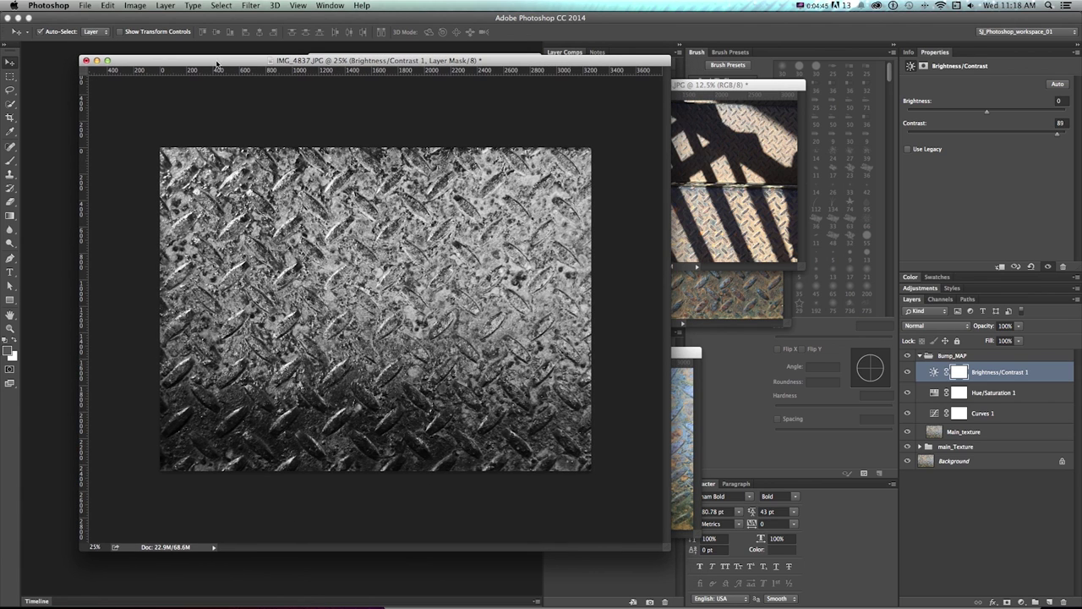
click(10, 245)
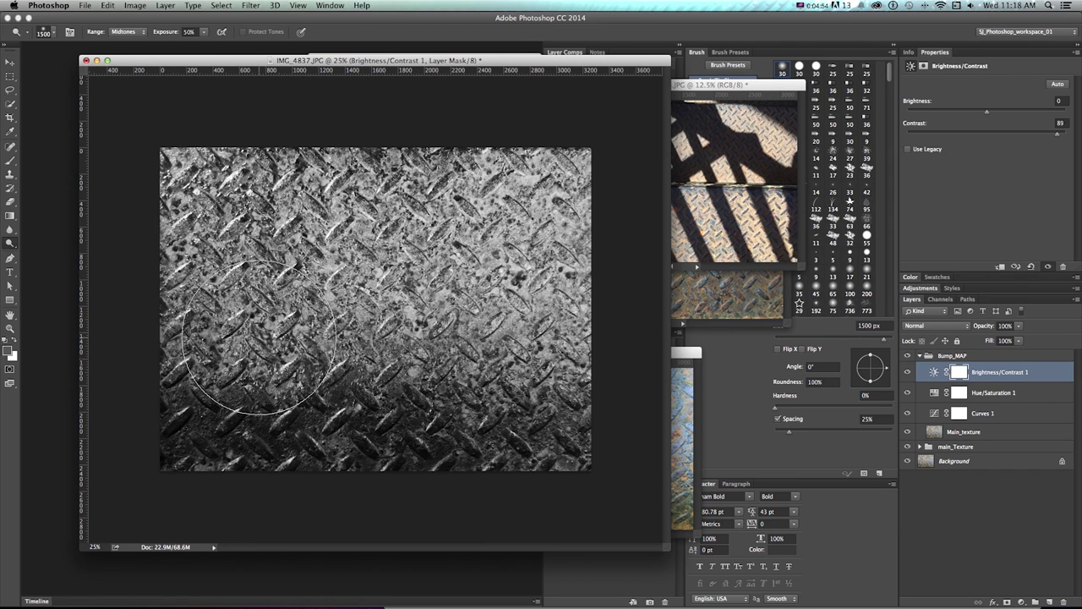
key(bracketleft)
key(bracketleft)
key(bracketleft)
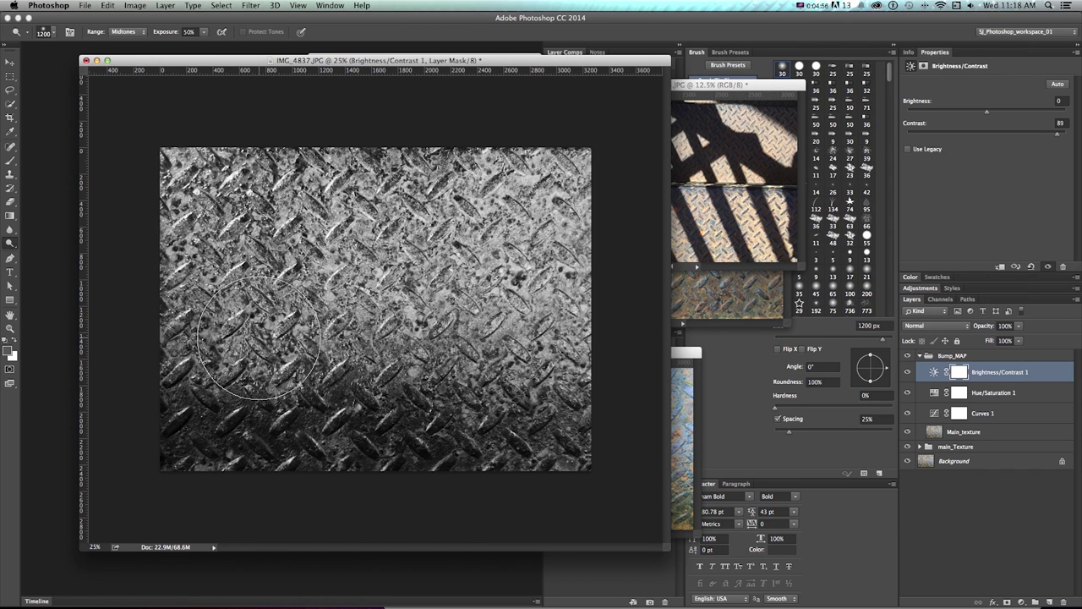
key(bracketright)
key(bracketright)
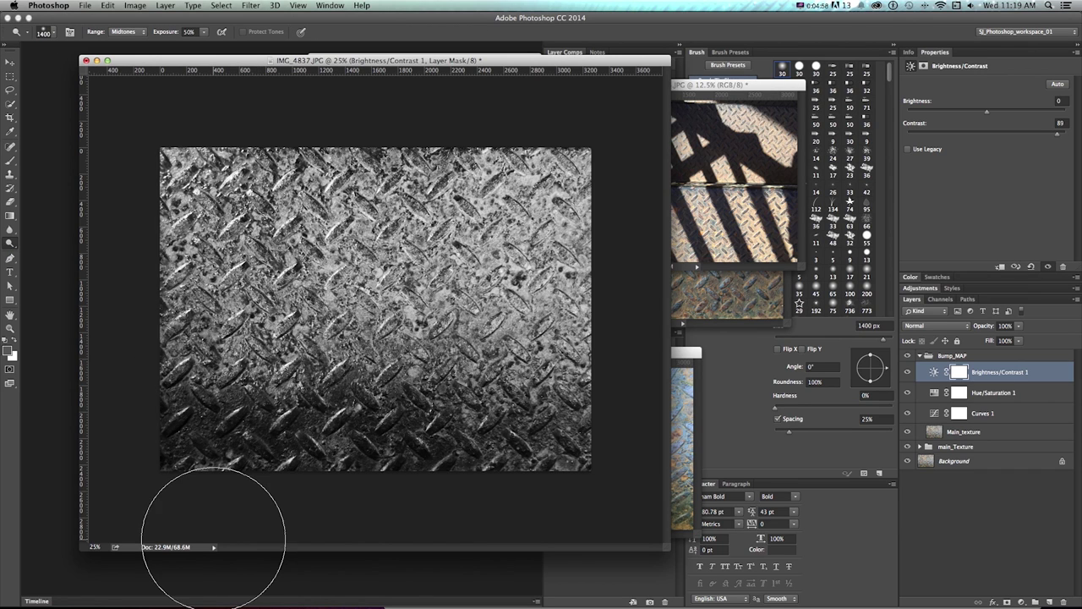
click(959, 431)
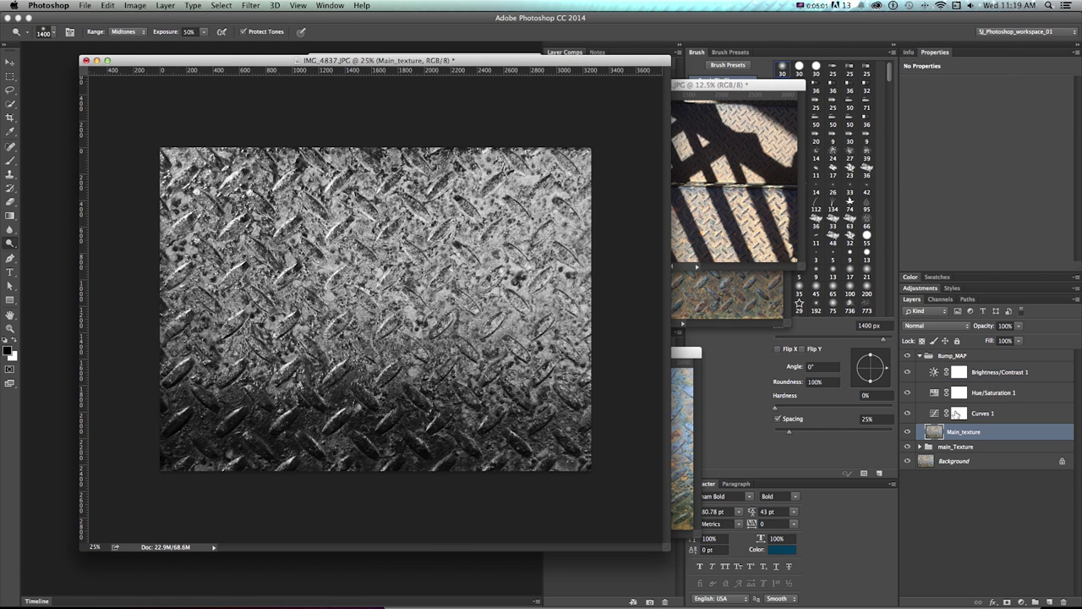
mouse_move(439, 444)
mouse_down()
mouse_move(17, 440)
mouse_move(90, 459)
mouse_move(196, 452)
mouse_move(616, 482)
mouse_move(387, 435)
mouse_up()
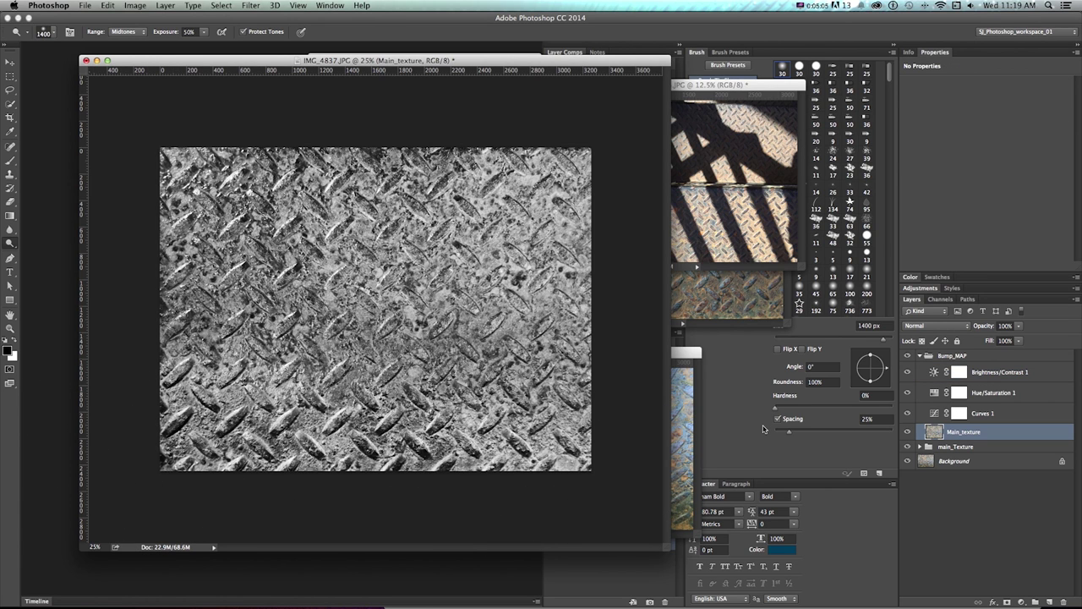
Copy the dodged Main_texture layer into the main_Texture group above its original, compare it by toggling Bump_MAP's visibility, and collapse Bump_MAP.
key(v)
click(920, 446)
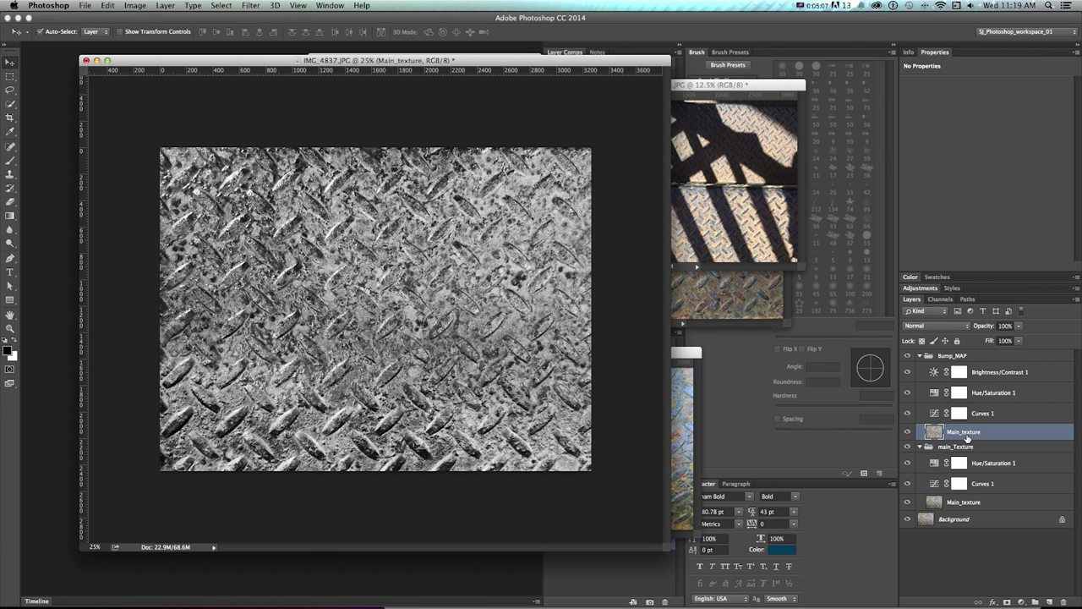
key(super+j)
drag(968, 435, 958, 510)
click(908, 356)
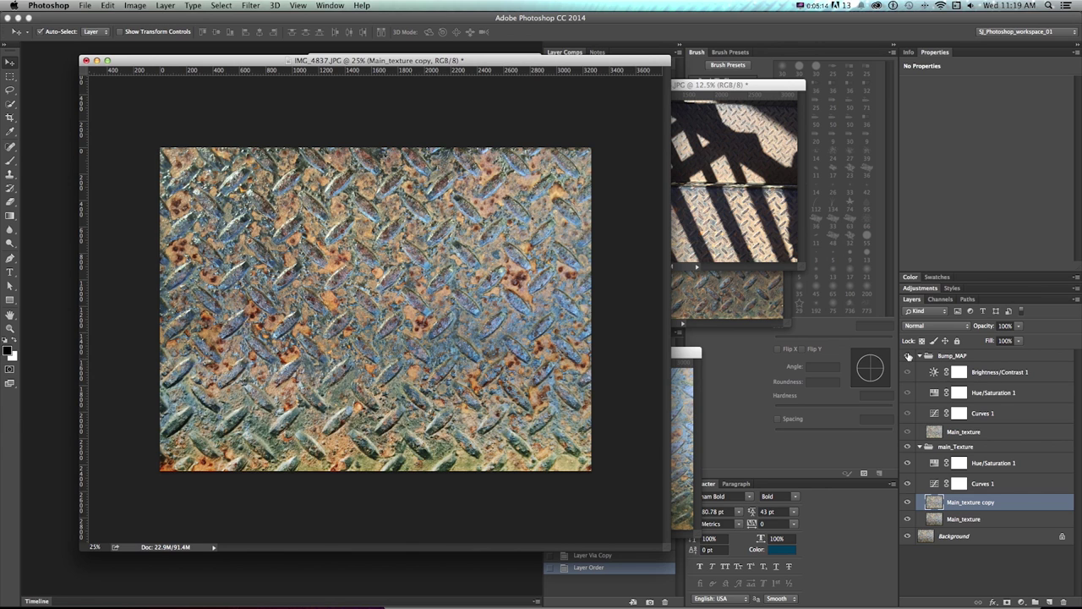
click(908, 356)
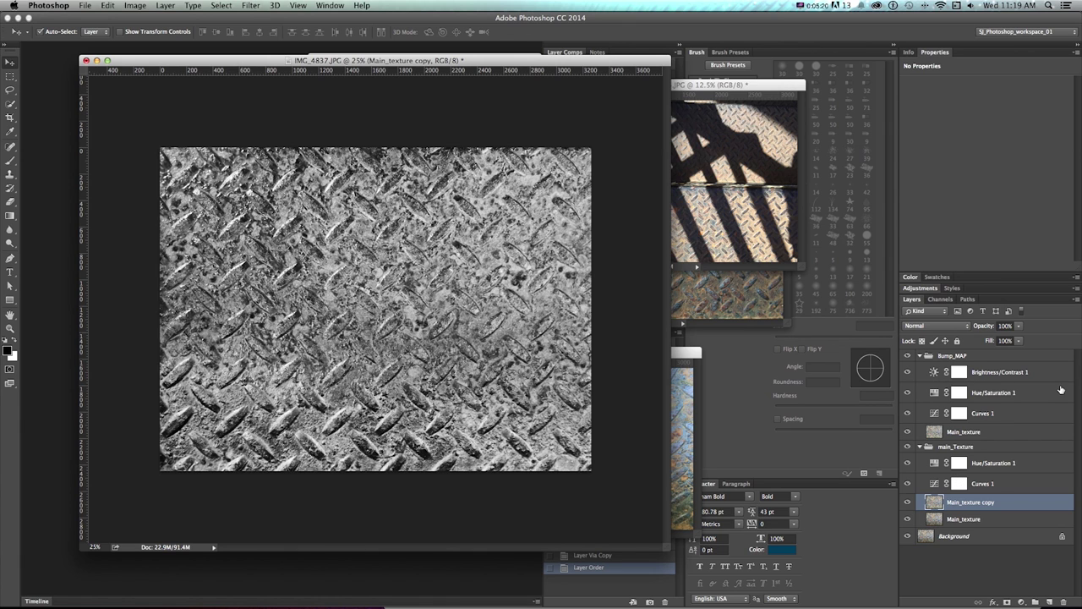
click(919, 356)
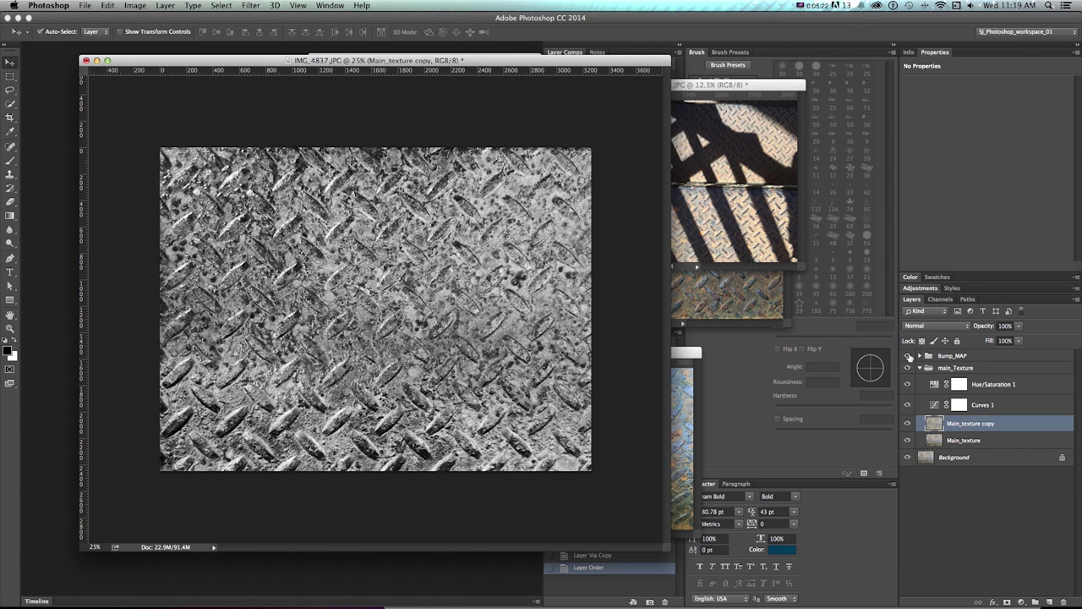
Hide the Bump_MAP group and start saving the color texture into the C4D/_tex folder, reusing the steel_Texture_01.png name.
click(908, 356)
click(964, 368)
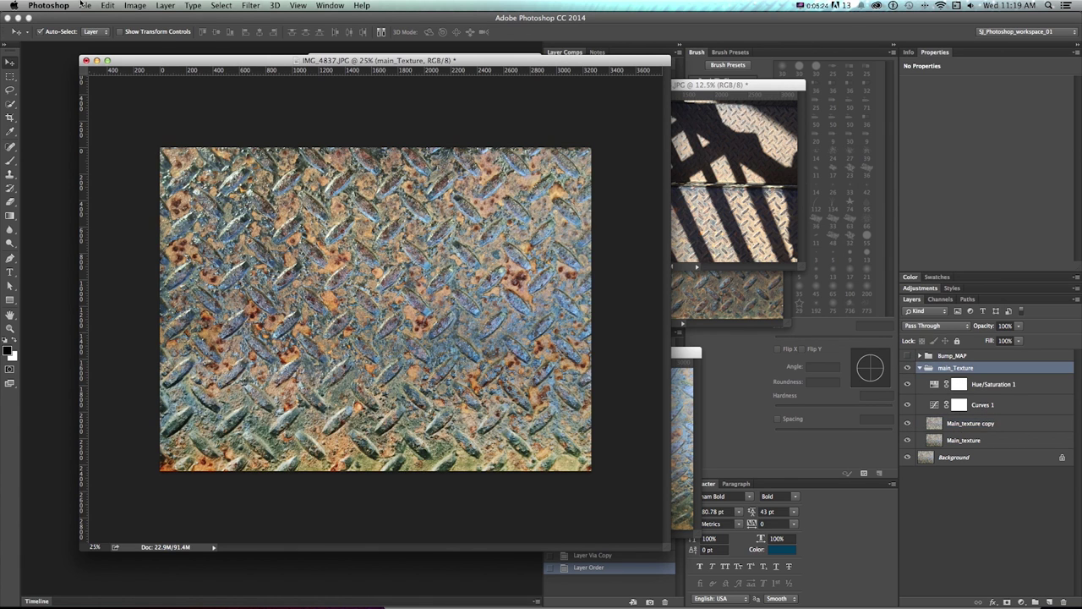
click(86, 5)
click(103, 114)
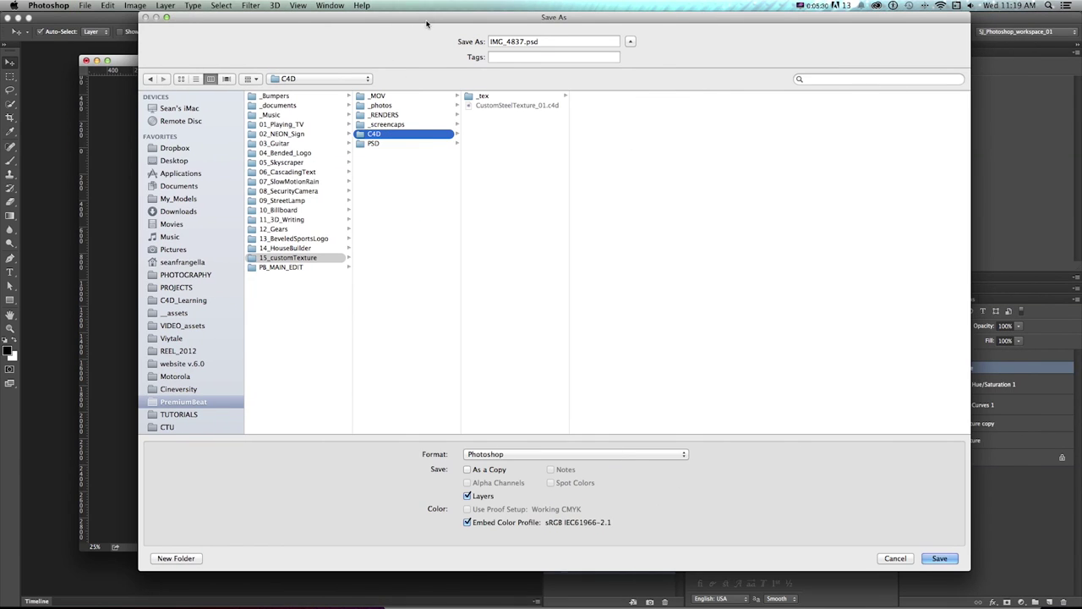
drag(427, 23, 203, 40)
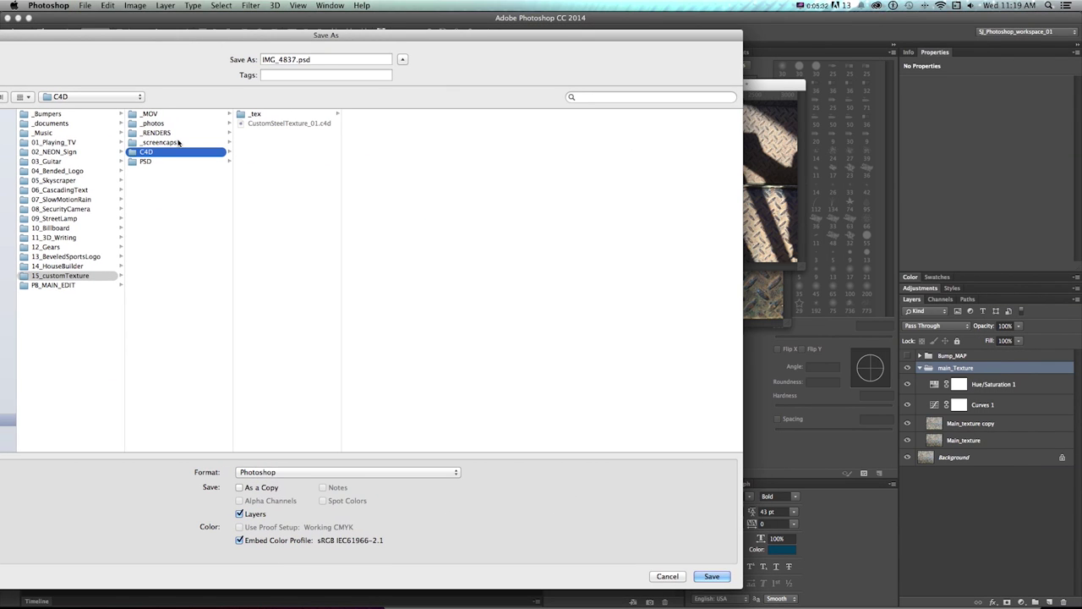
click(256, 115)
click(389, 114)
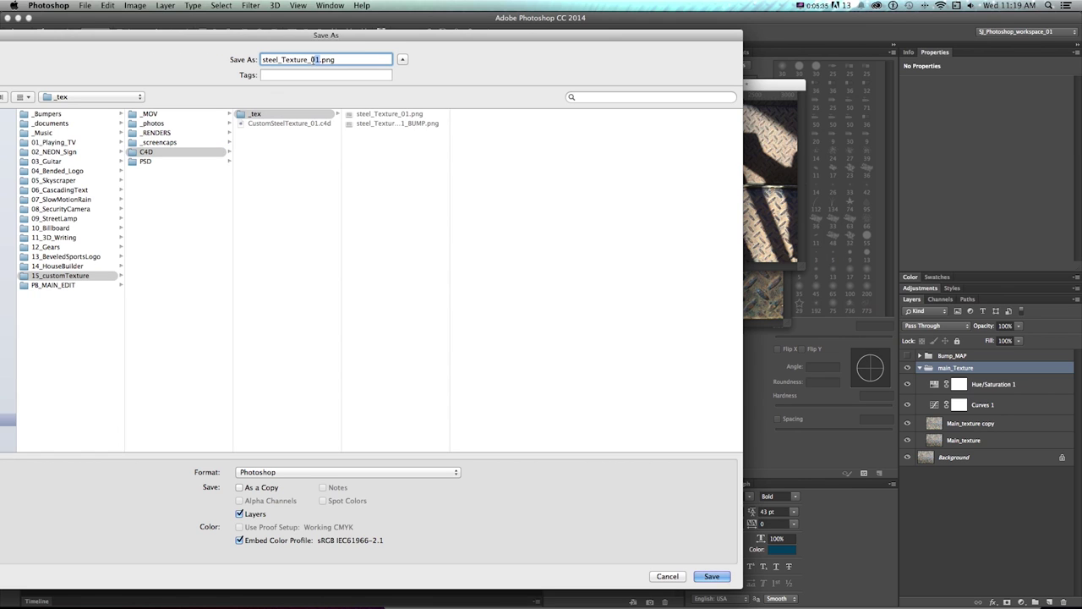
Save the color texture as steel_Texture_02.png in PNG format with None / Fast compression.
click(320, 59)
key(BackSpace)
text(2)
click(338, 472)
scroll(321, 541, down, 3)
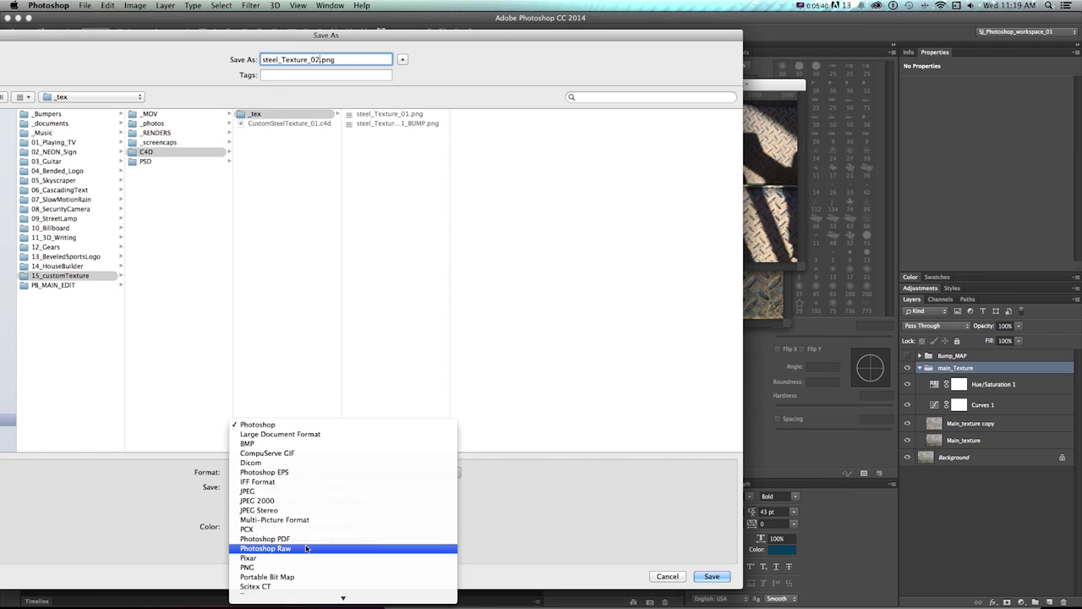
click(247, 567)
click(712, 575)
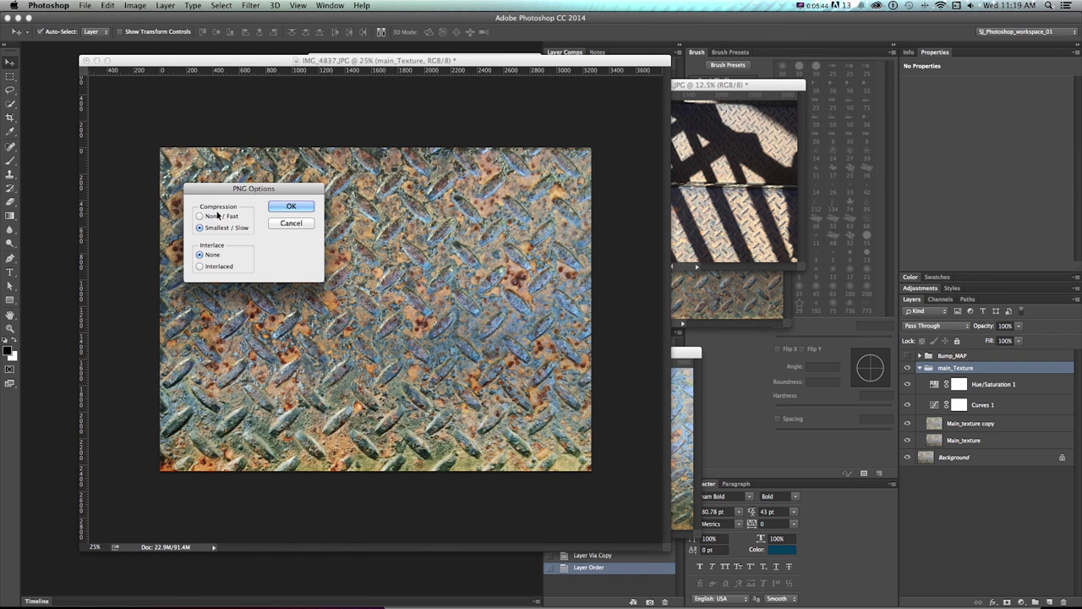
click(203, 217)
click(291, 206)
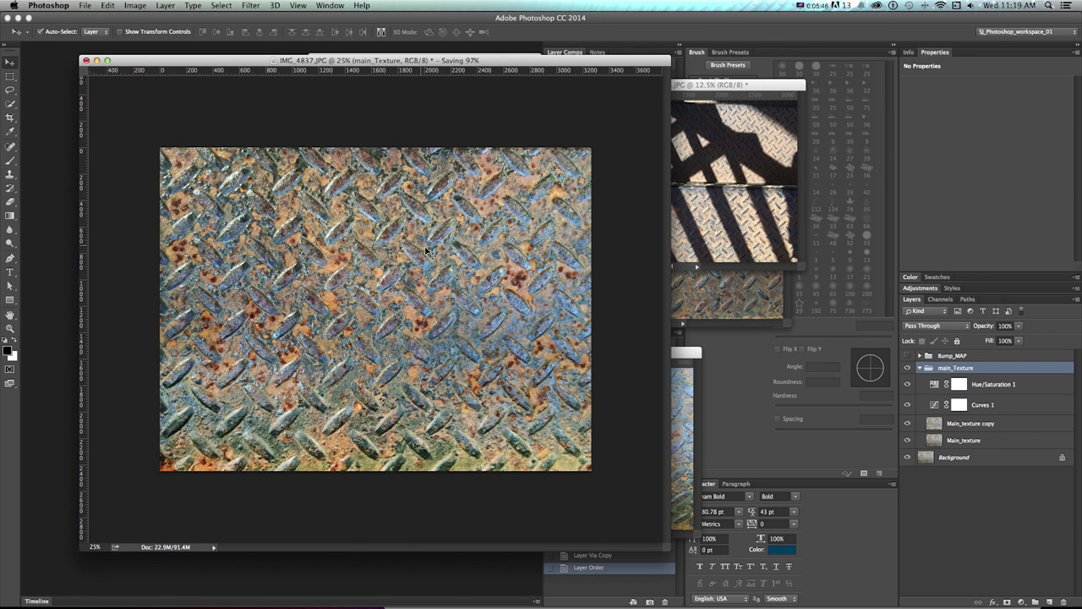
Show the Bump_MAP group and save the grayscale map as steel_Texture_02_BUMP.png in PNG format in the _tex folder.
click(908, 355)
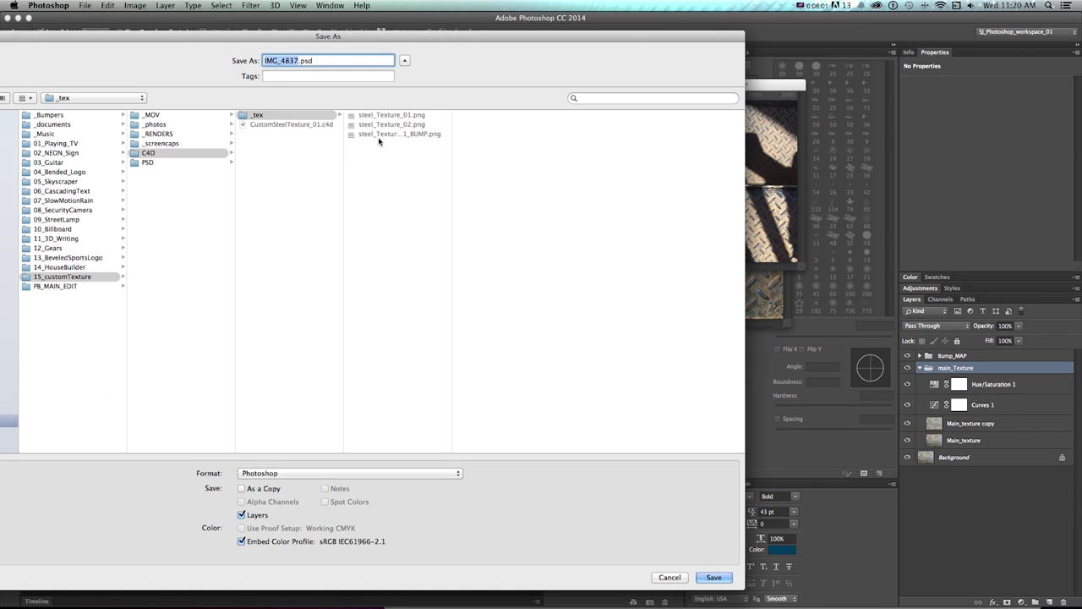
click(394, 124)
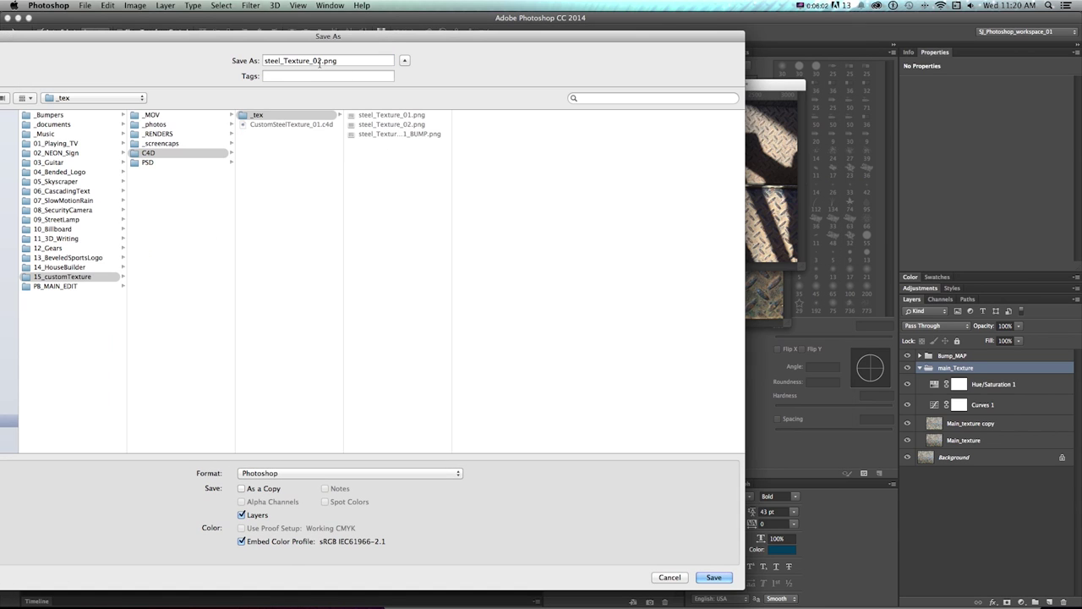
text(_BUMP)
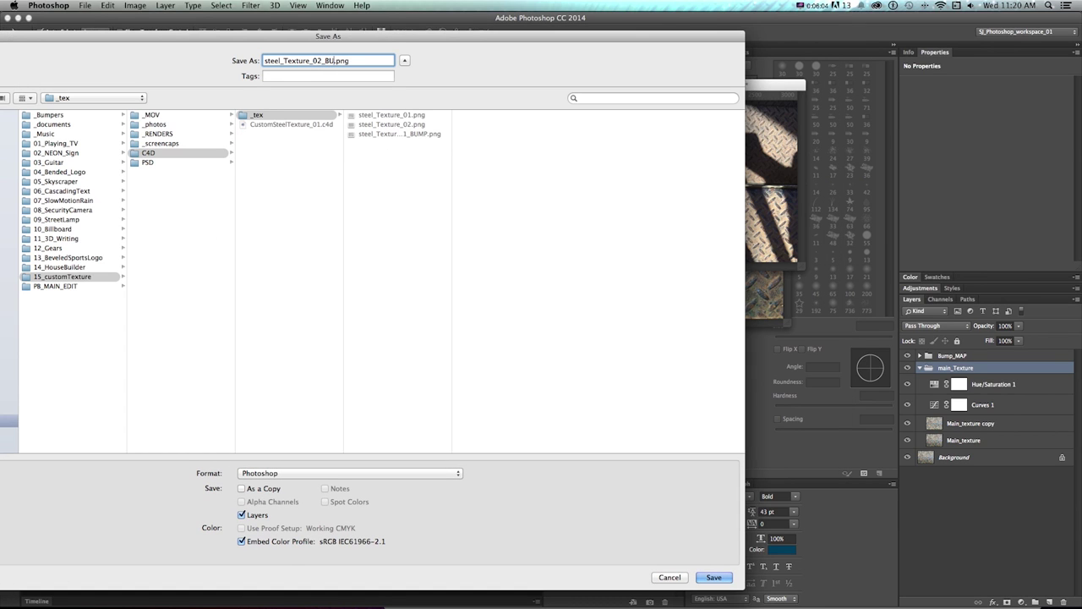
click(324, 473)
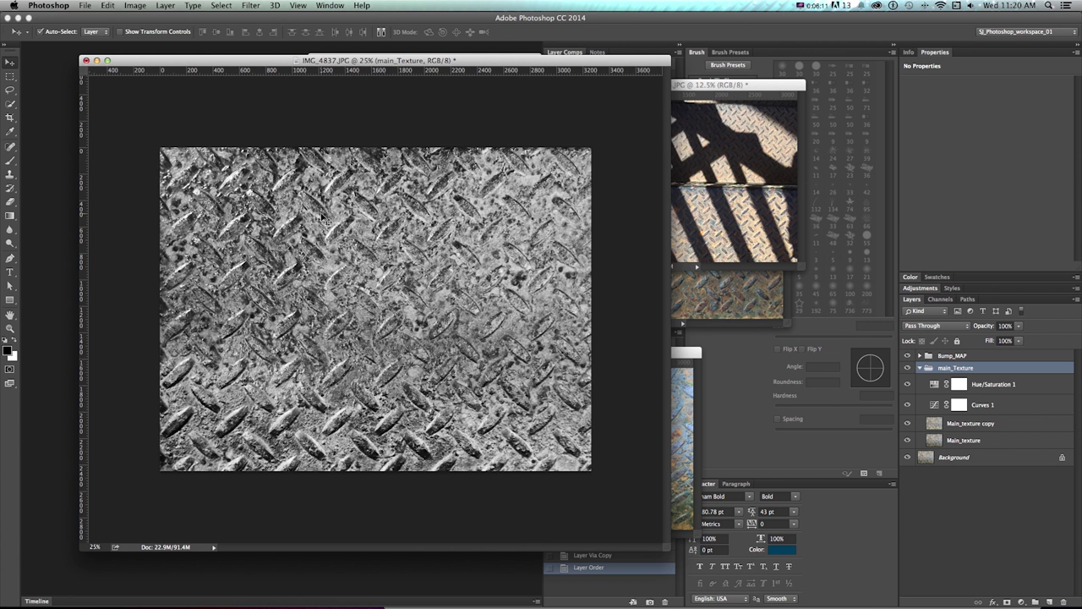
Switch to Cinema 4D and close the Picture Viewer.
key(super+Tab)
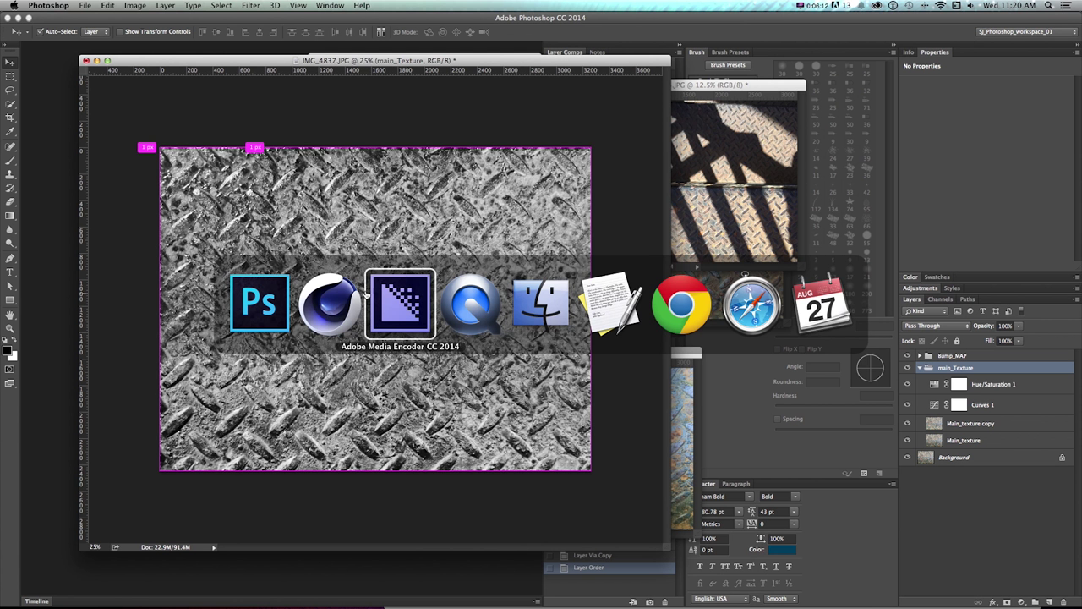
click(318, 290)
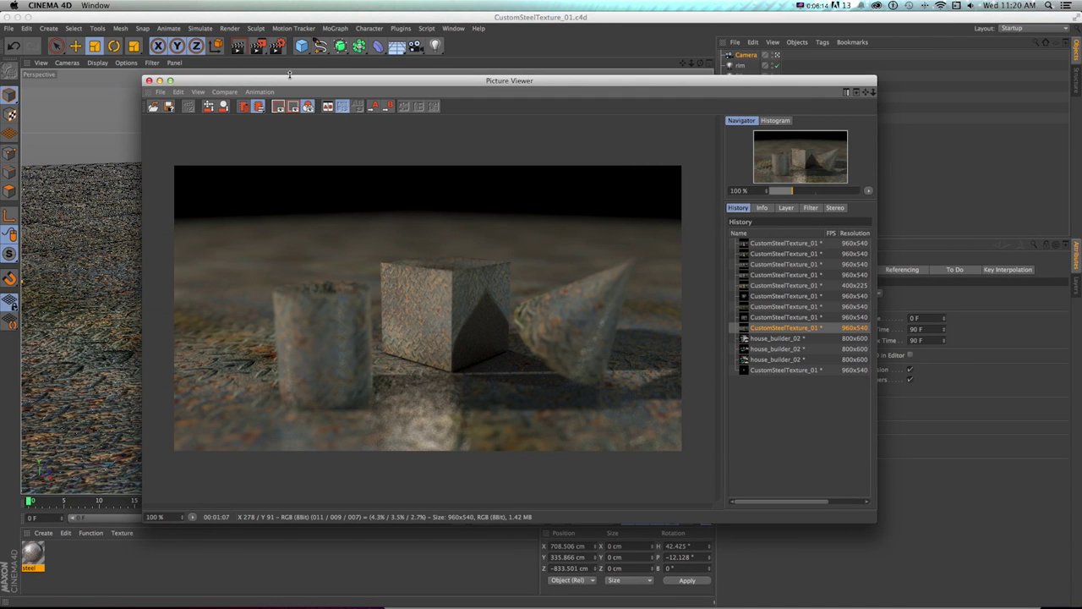
click(149, 80)
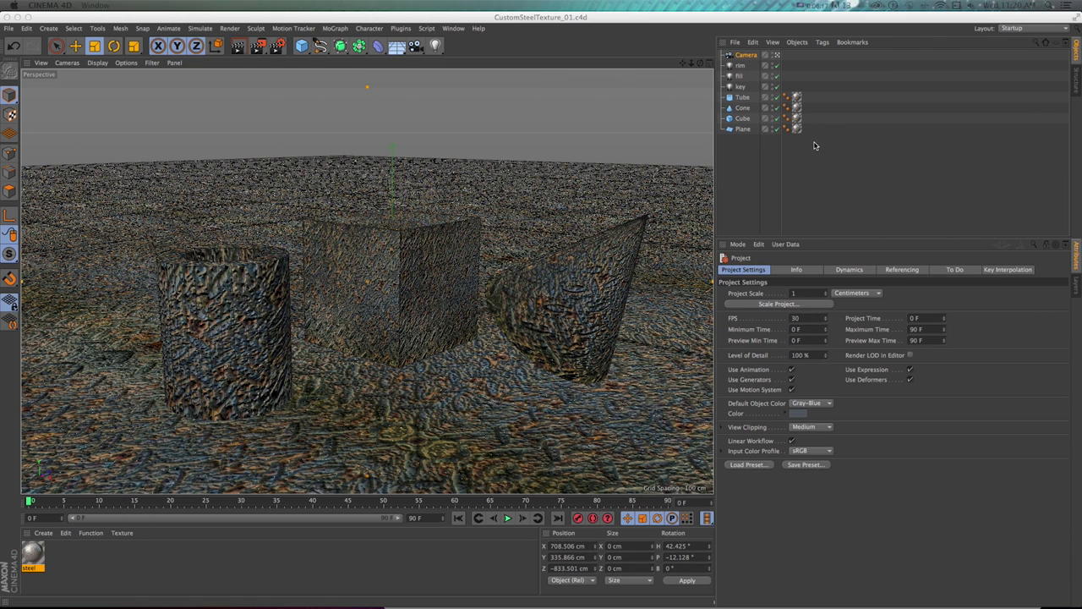
Remove the texture tags from the Tube, Cone, Cube and Plane, and delete the old steel material.
drag(801, 87, 799, 84)
key(Delete)
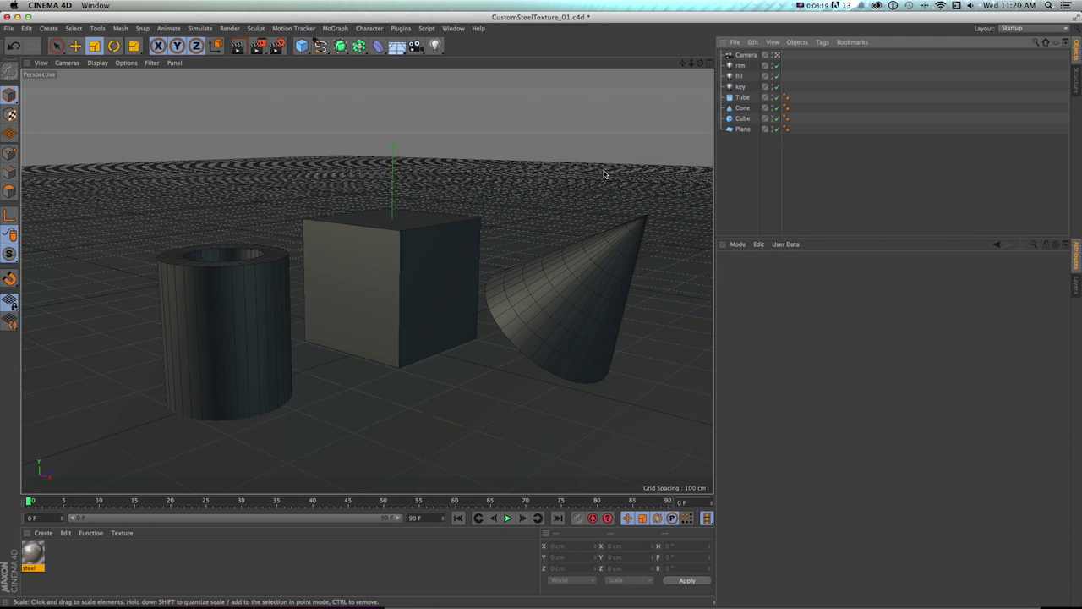
click(32, 555)
key(Delete)
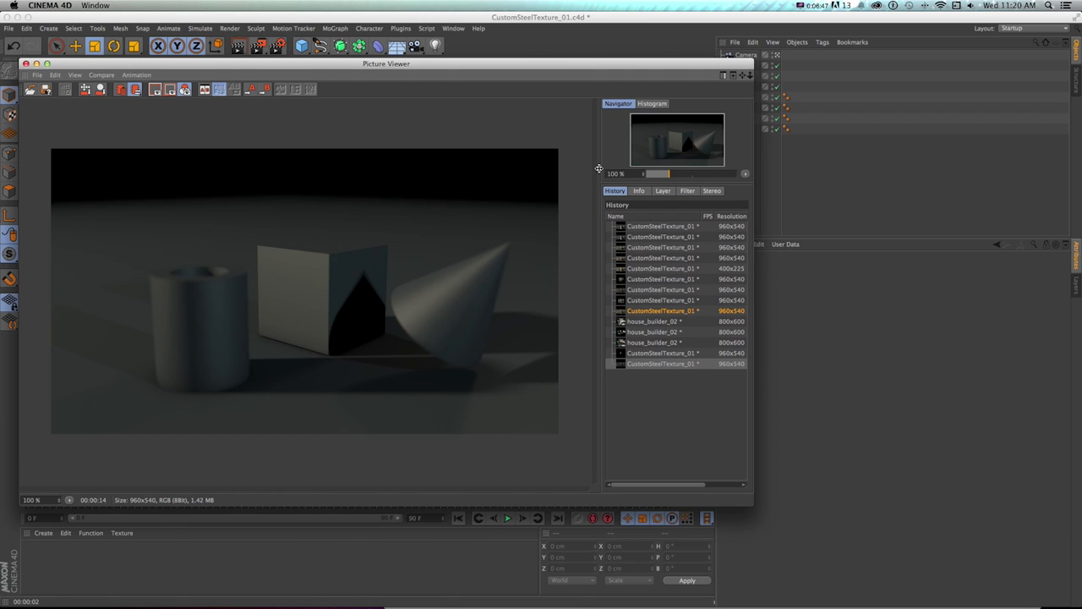
Examine the untextured render alongside the light, tube and camera properties, and compare it with the earlier textured render.
drag(482, 64, 445, 56)
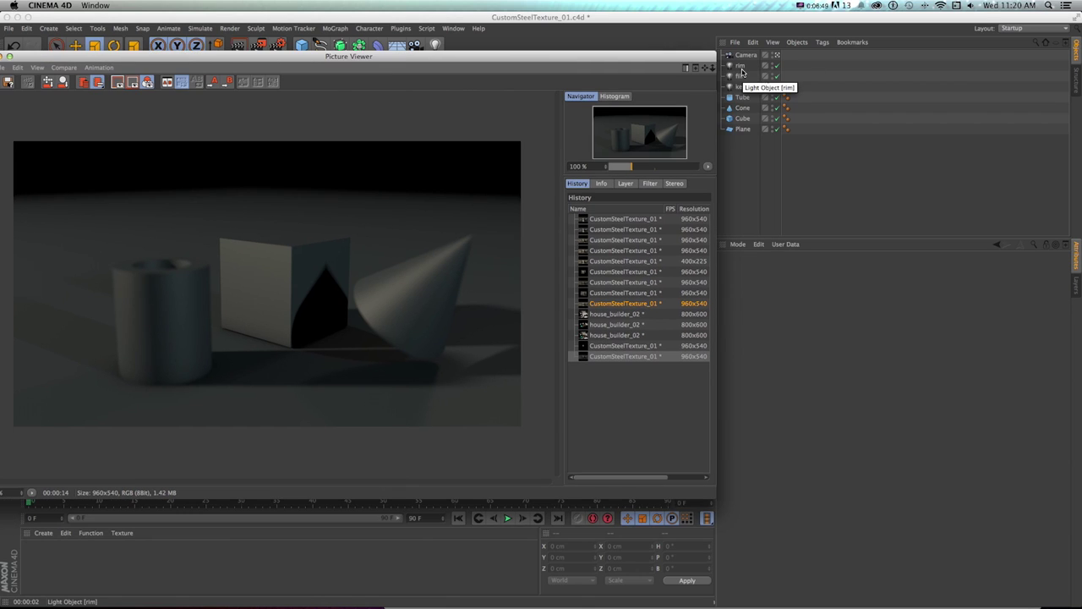
click(741, 65)
click(740, 86)
click(742, 97)
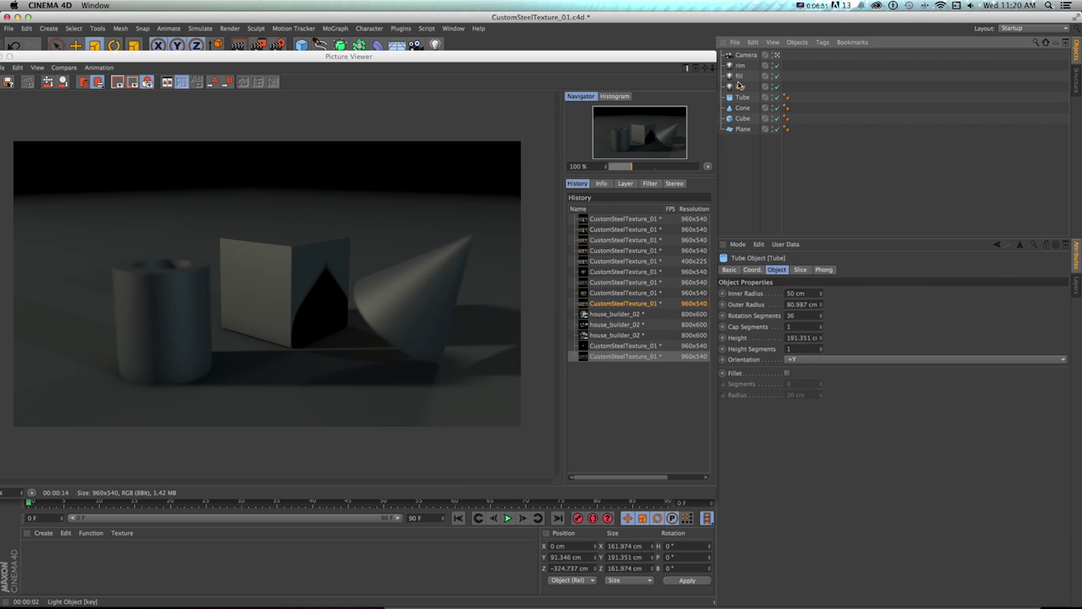
click(741, 86)
click(746, 55)
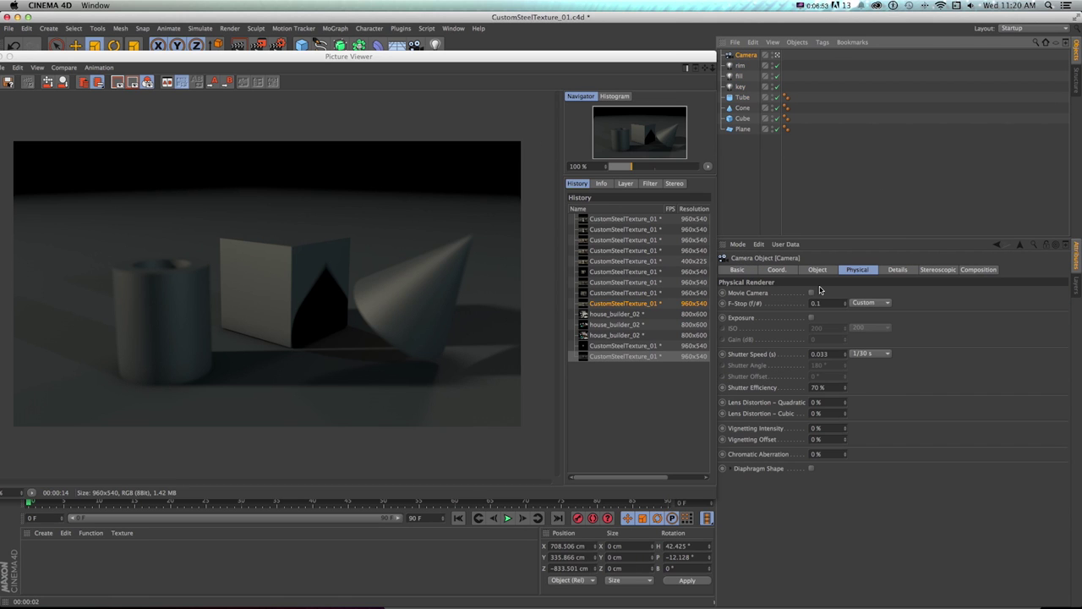
drag(427, 63, 569, 69)
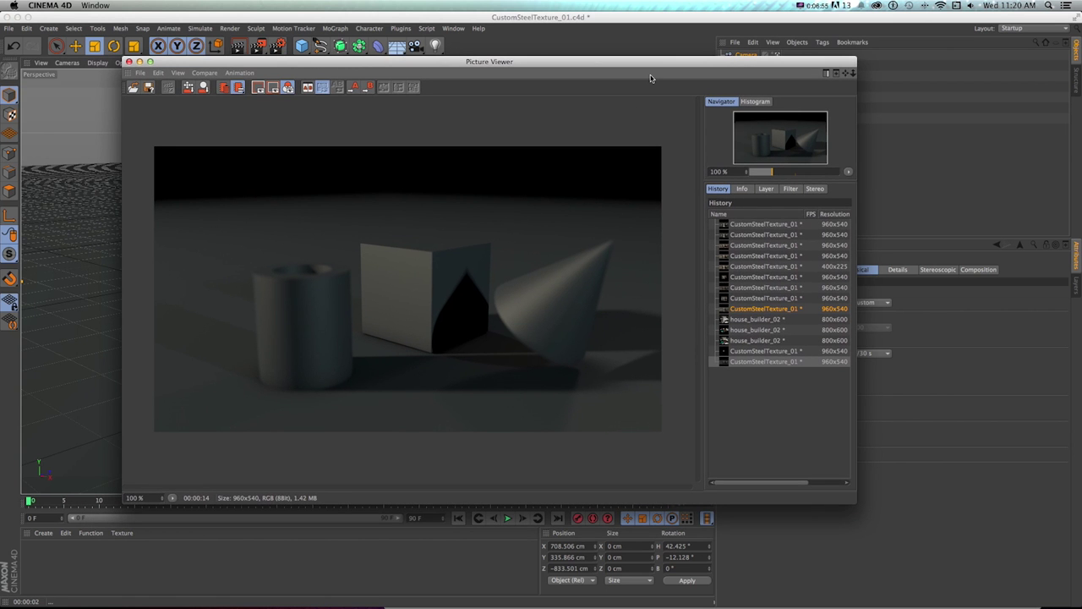
click(737, 310)
click(737, 362)
drag(241, 61, 458, 66)
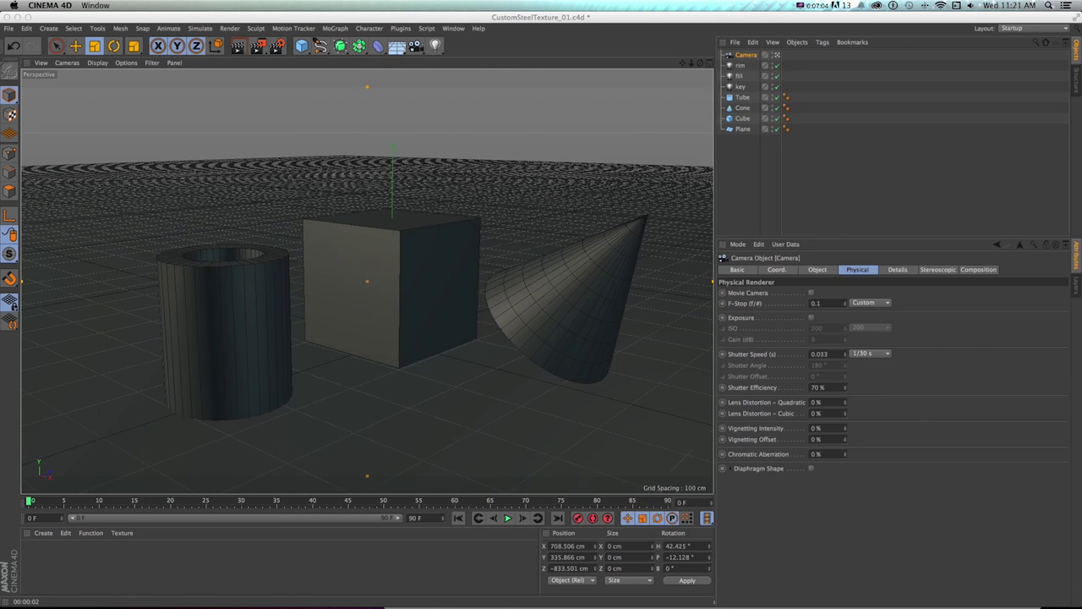
Create a new material named steel and open it in the Material Editor.
double_click(44, 550)
double_click(32, 554)
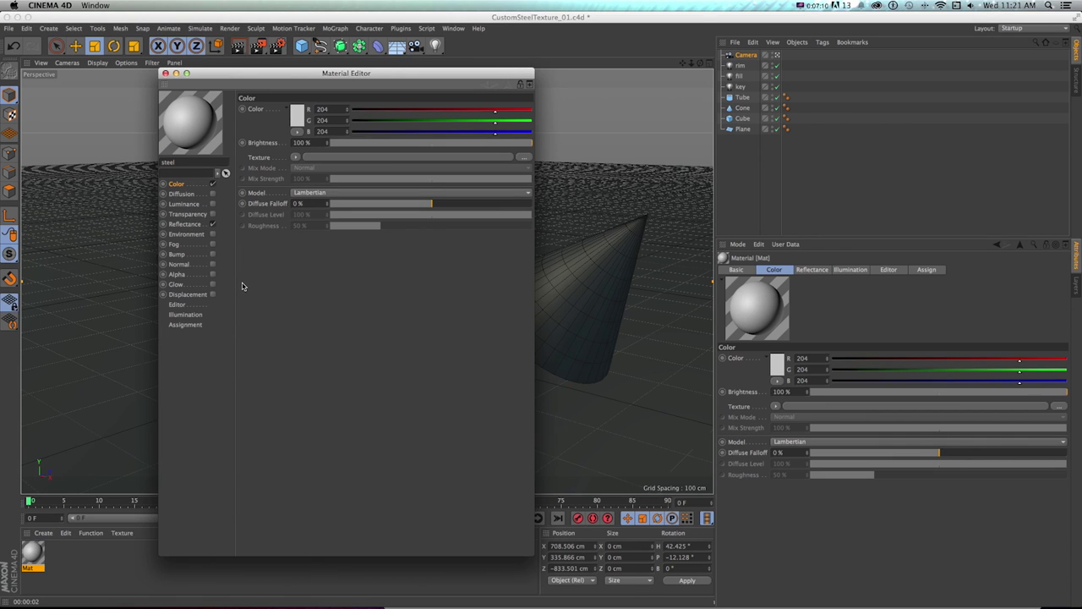
drag(200, 71, 279, 82)
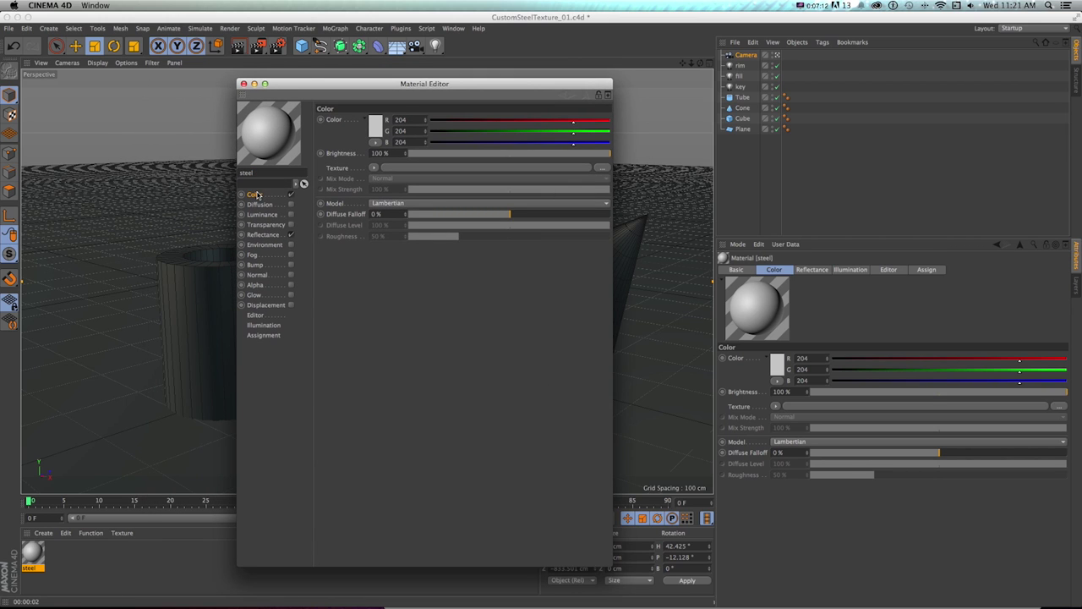
Load steel_Texture_02.png from the _tex folder as the steel material's Color texture, keeping its original file path.
click(602, 167)
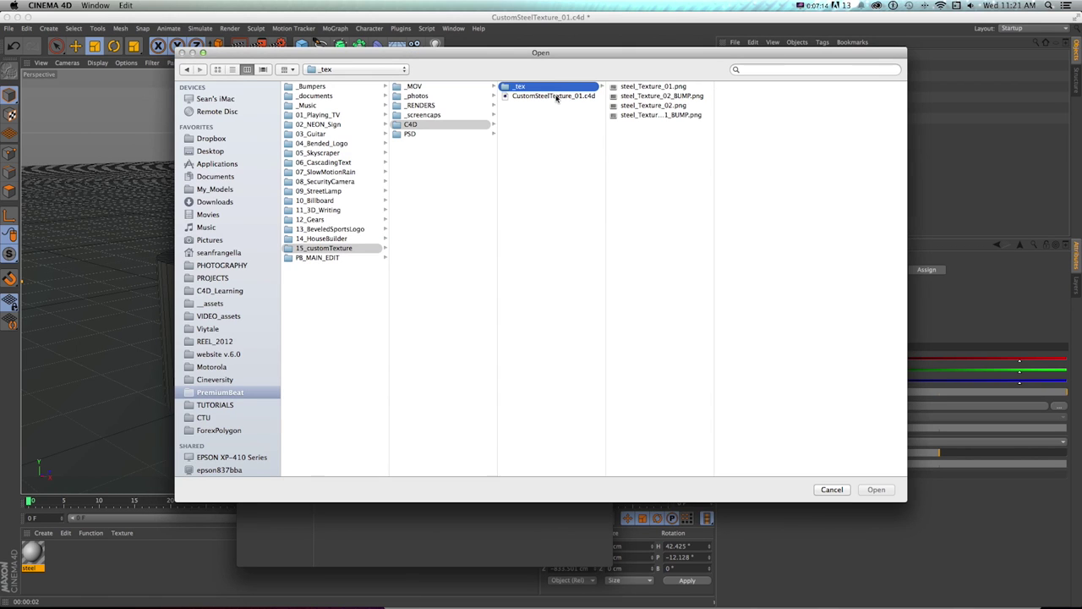
click(652, 105)
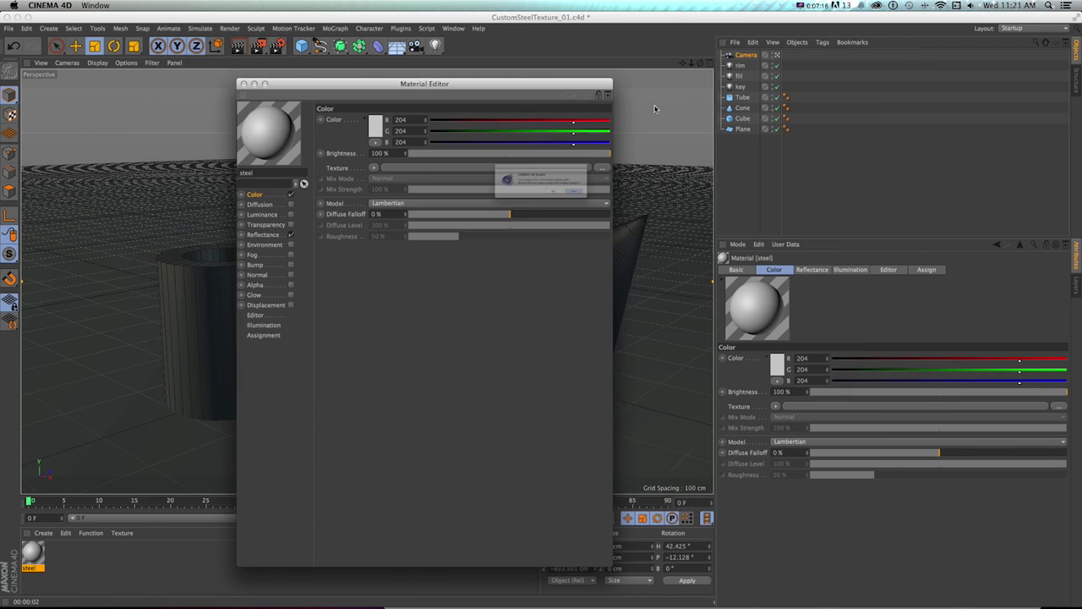
double_click(652, 105)
click(620, 205)
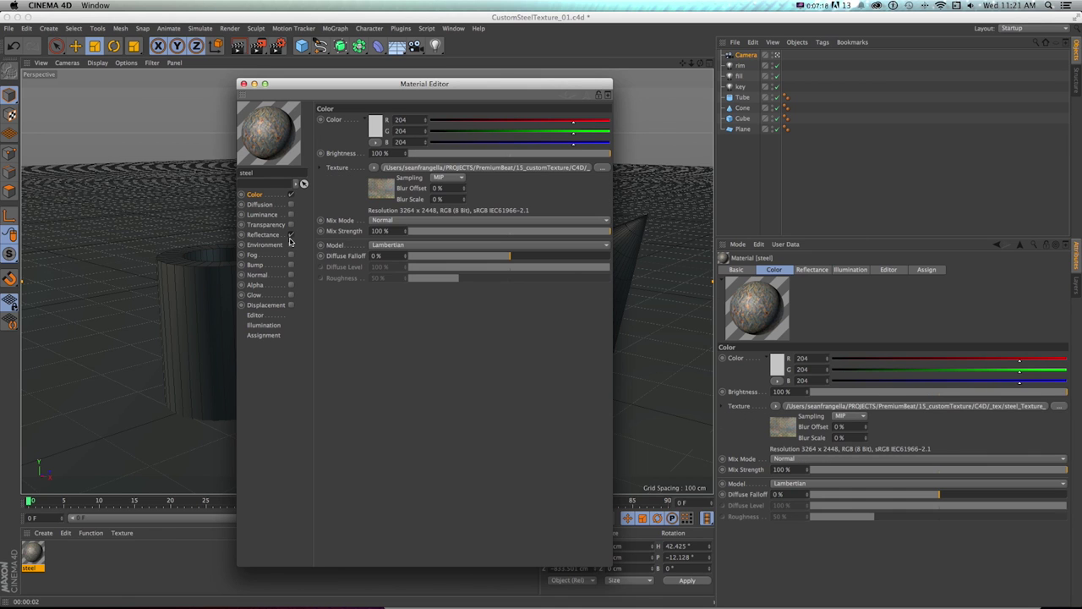
Apply the steel material to the Plane and disable the Tube, Cone and Cube objects.
click(255, 264)
drag(288, 83, 467, 75)
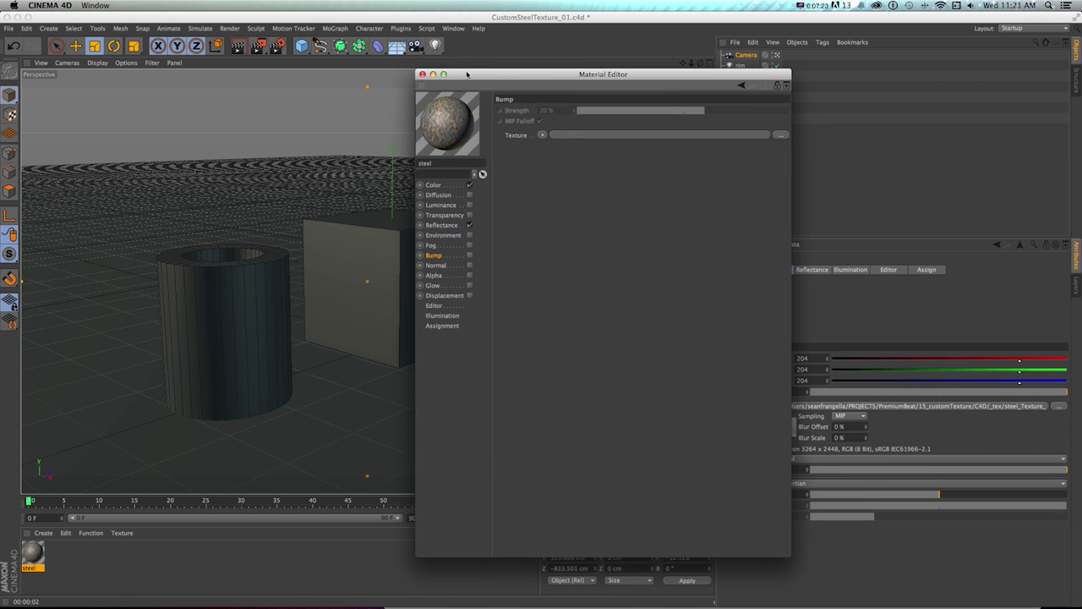
click(433, 184)
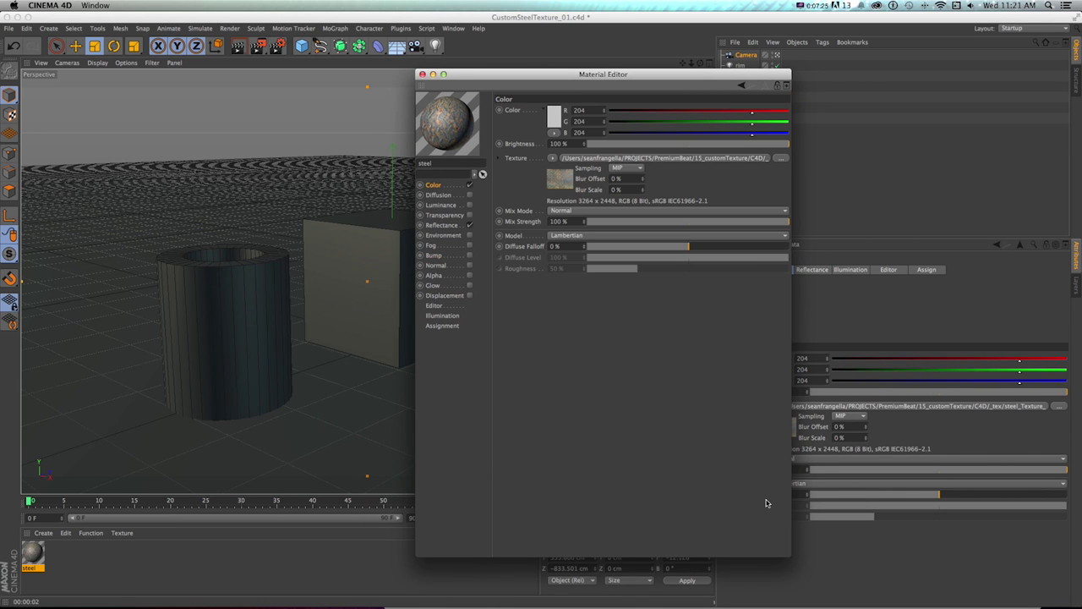
drag(483, 81, 507, 65)
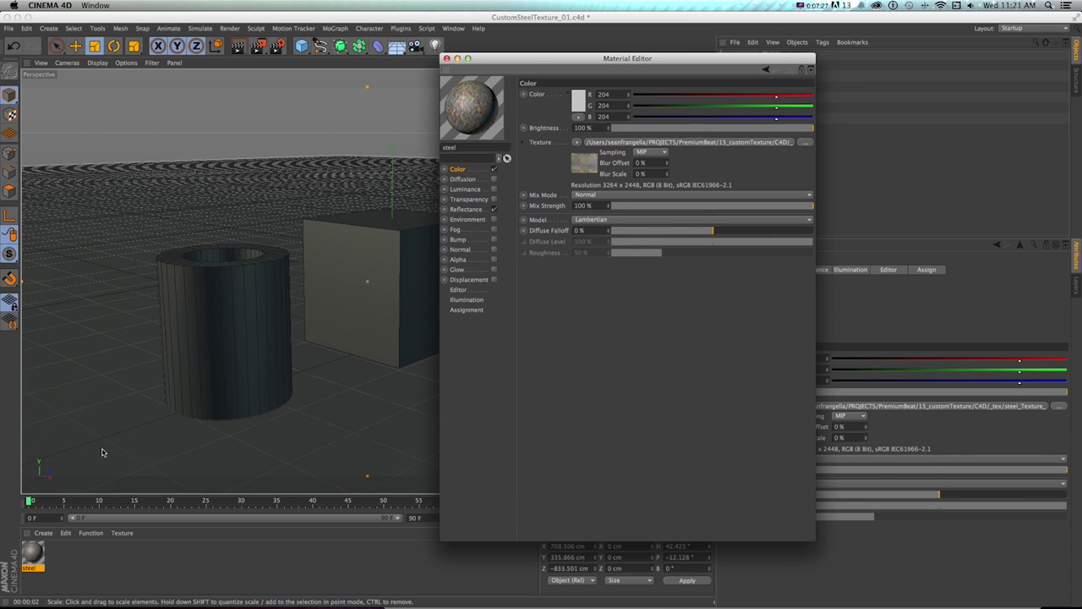
drag(119, 448, 119, 449)
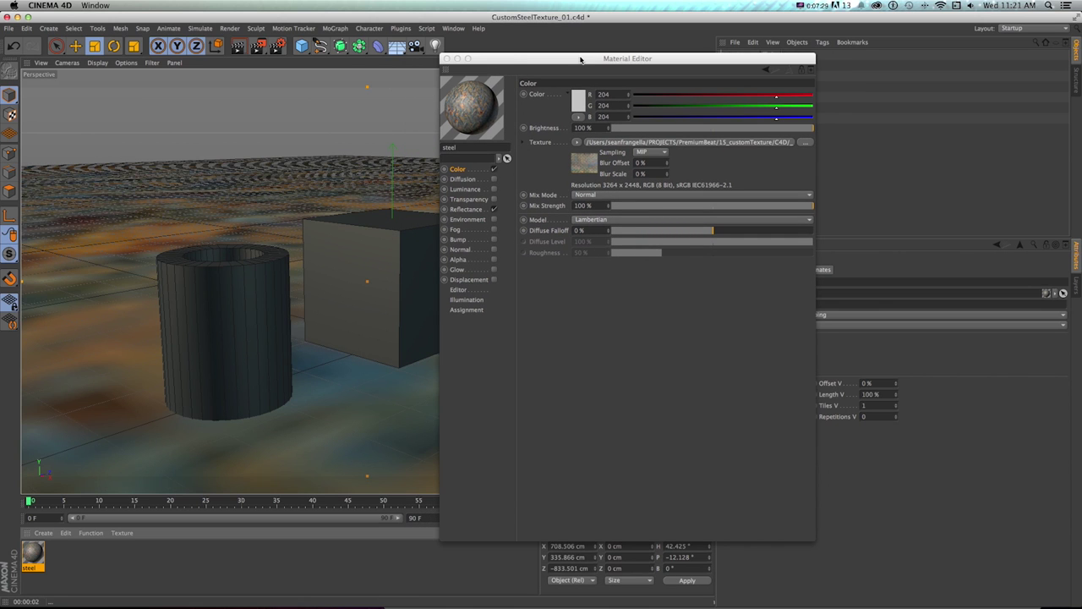
click(445, 58)
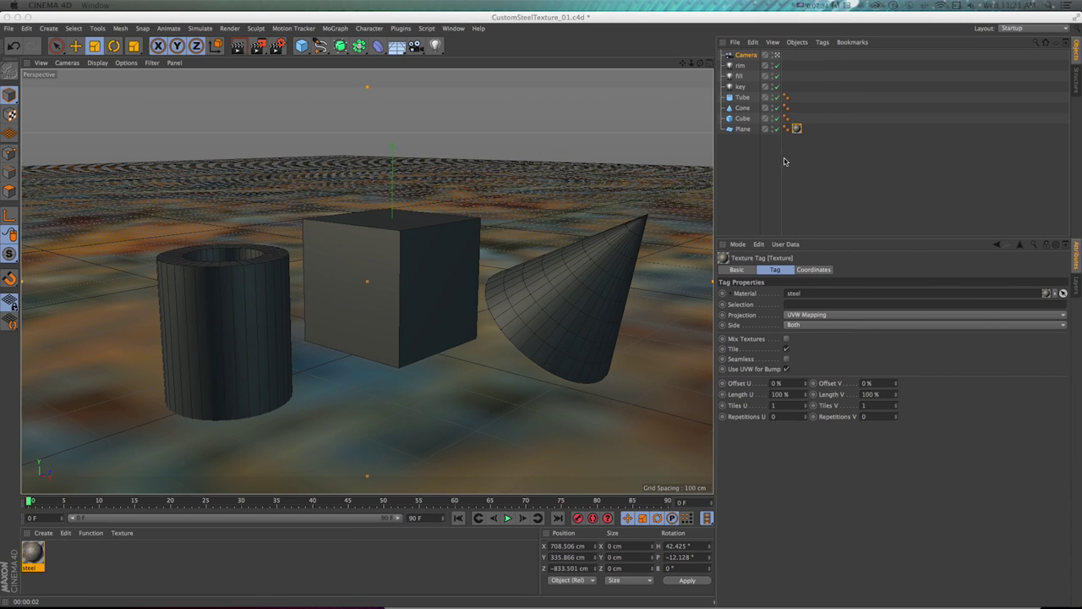
drag(775, 102, 778, 123)
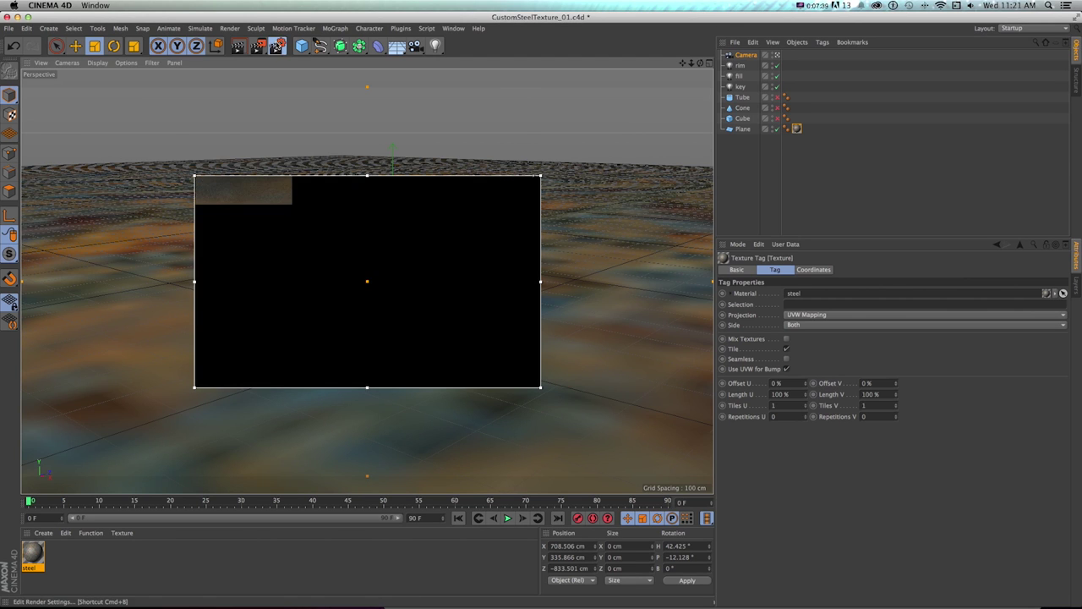
Turn off Depth Of Field in the Physical render settings and preview the textured plane with the interactive render region.
click(277, 46)
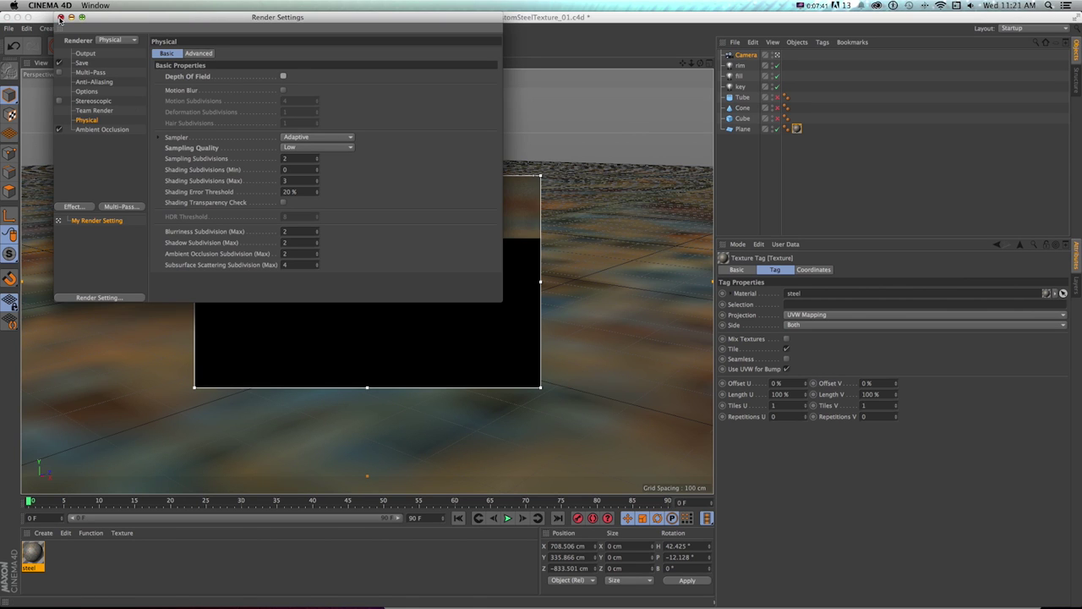
click(60, 17)
key(alt+r)
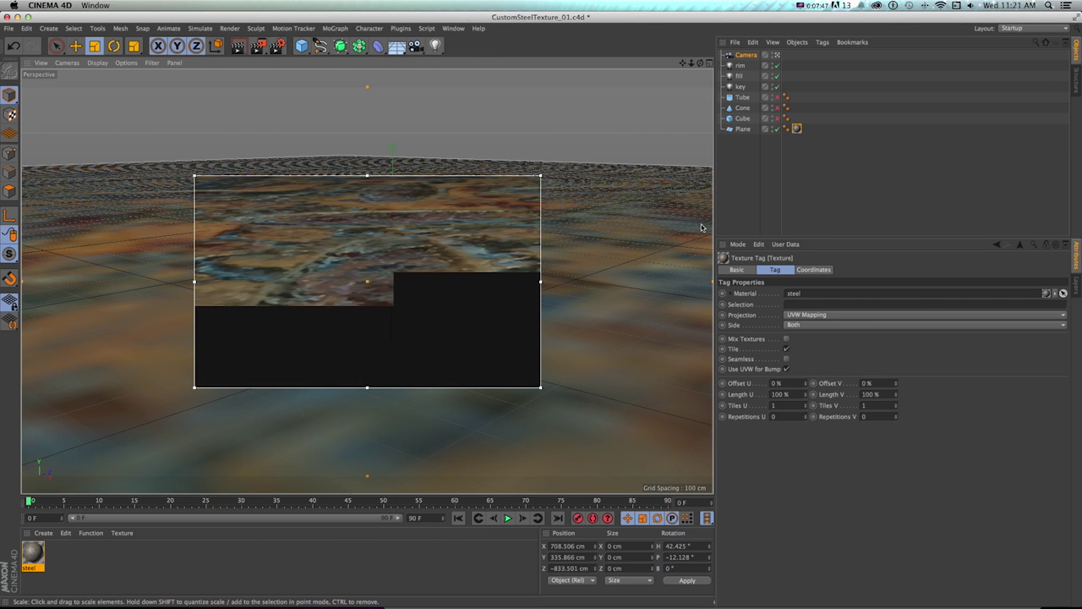
key(alt+r)
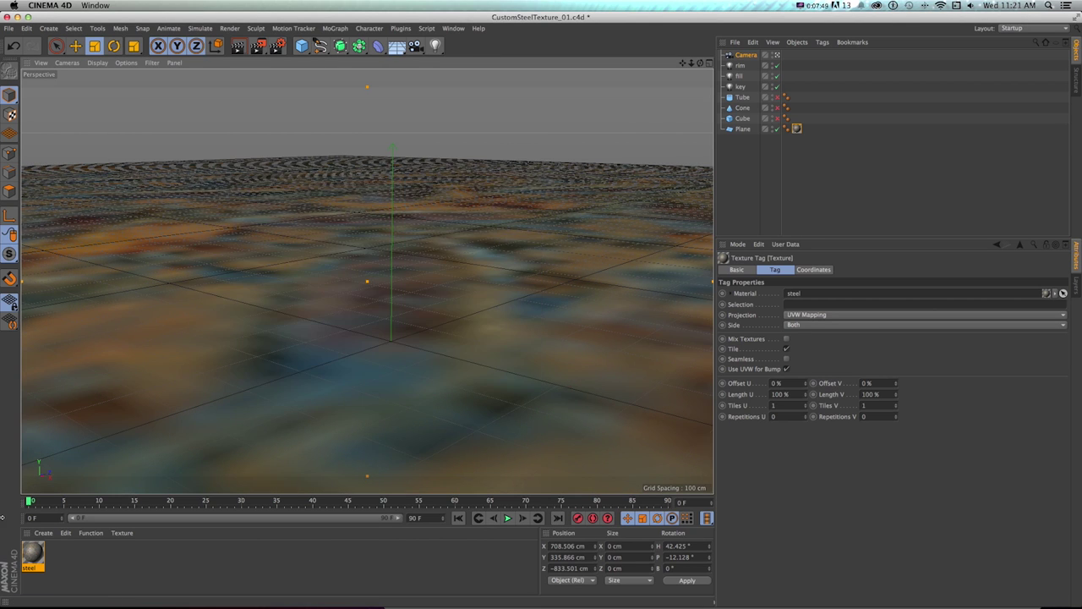
Turn on the interactive render region and set the Plane's steel texture tag to 25 tiles in U and V.
click(34, 556)
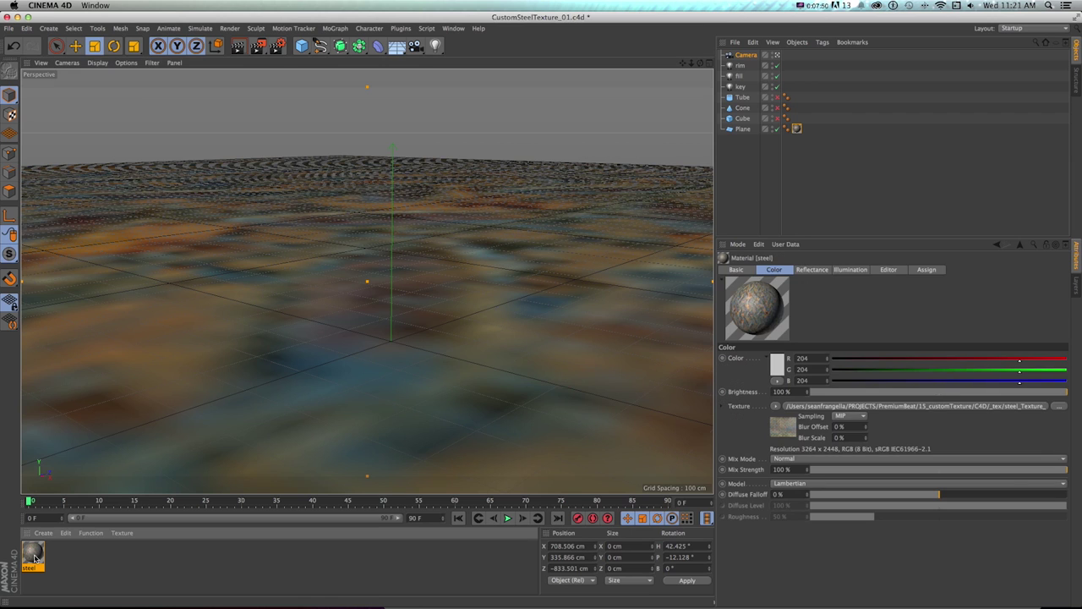
click(797, 128)
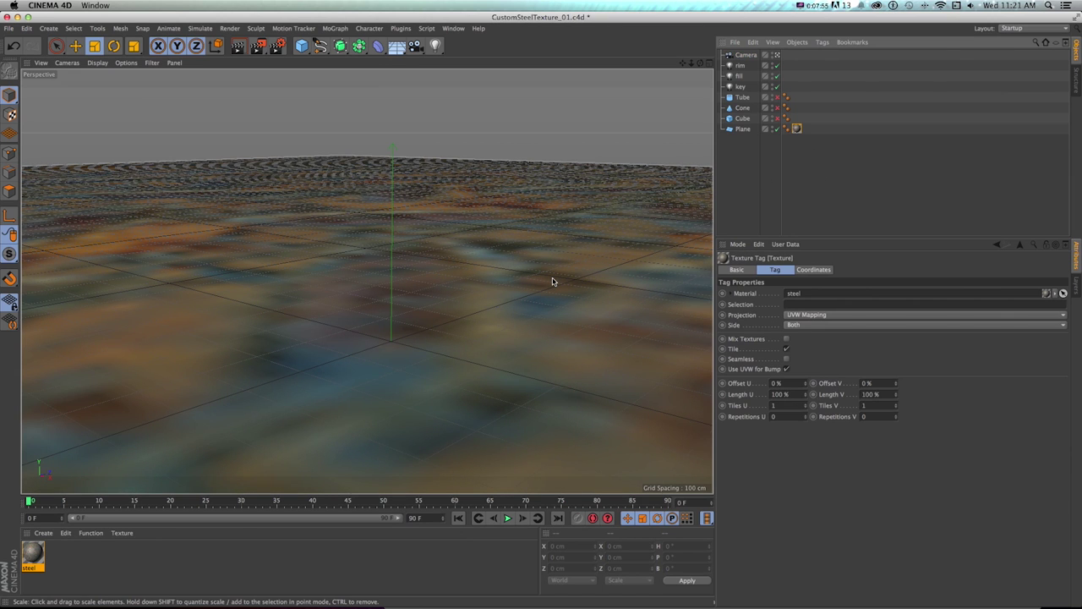
key(alt+r)
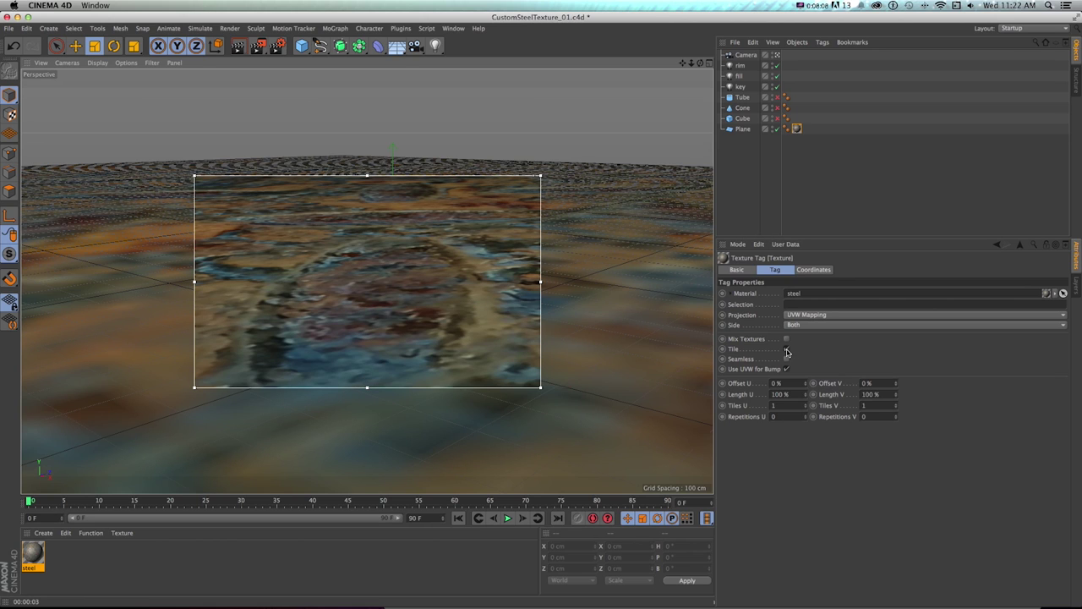
click(786, 406)
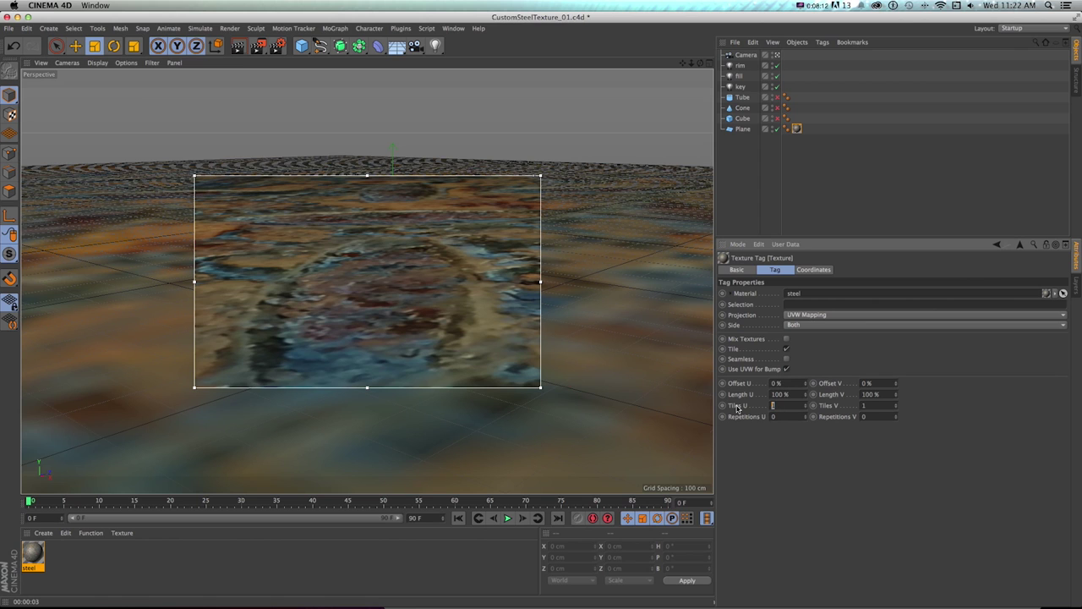
text(25)
key(Return)
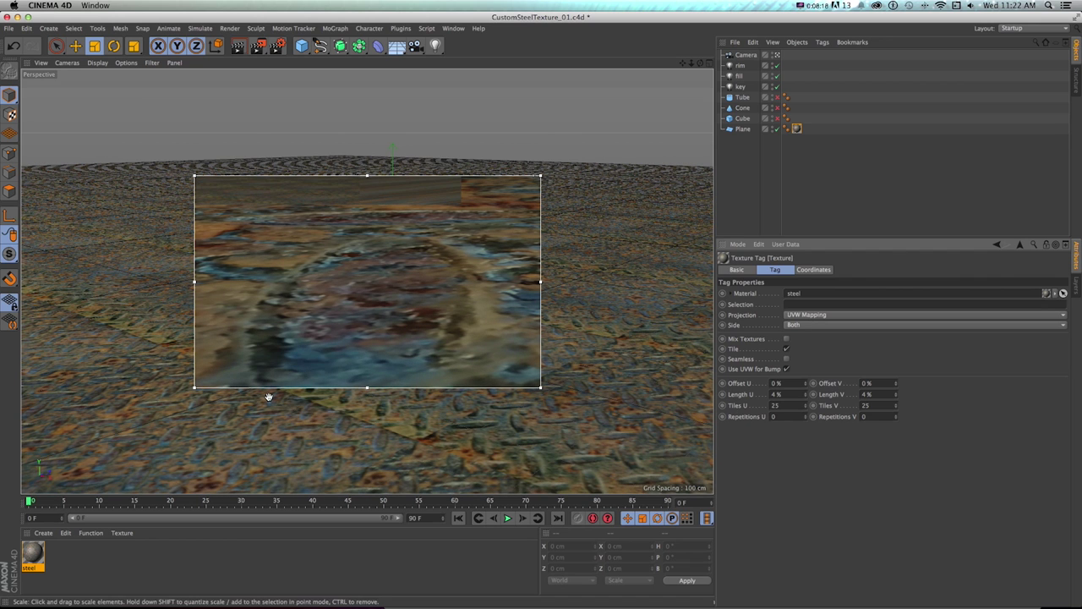
Enable Seamless tiling on the Plane's steel texture tag and enlarge the interactive render region.
click(787, 360)
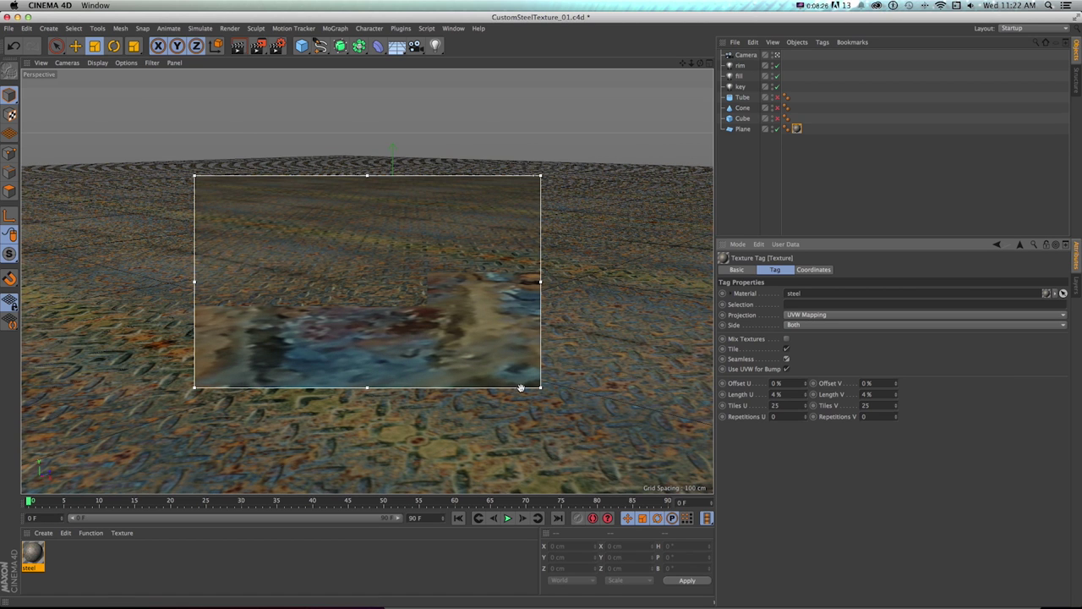
drag(541, 387, 611, 439)
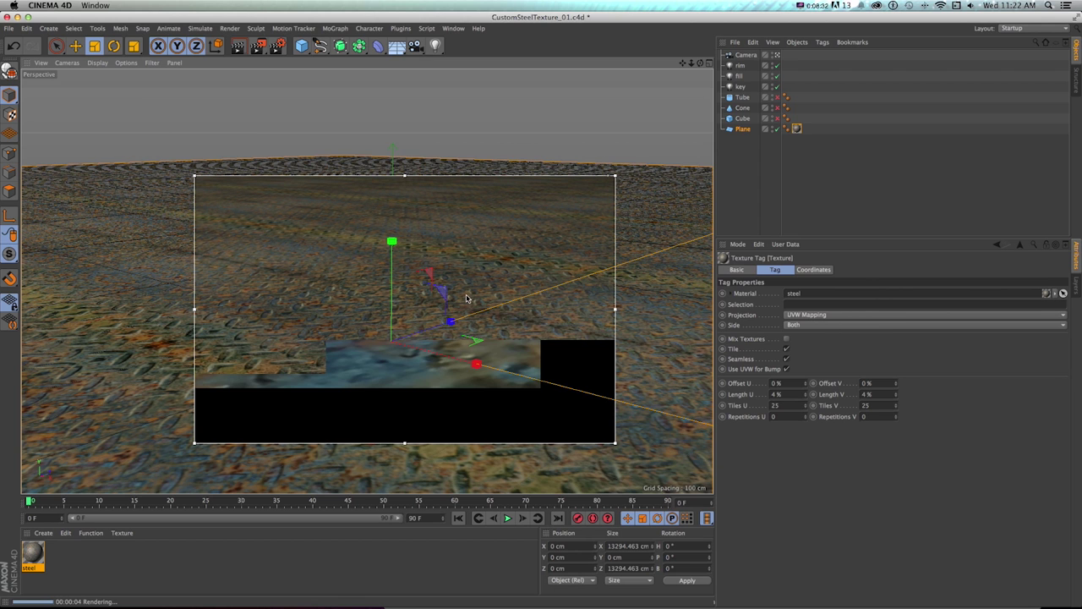
Switch to Photoshop, hide the Bump_MAP group and lighten the dark corners of the Main_texture copy layer with a 1400 px Dodge brush.
key(super+Tab)
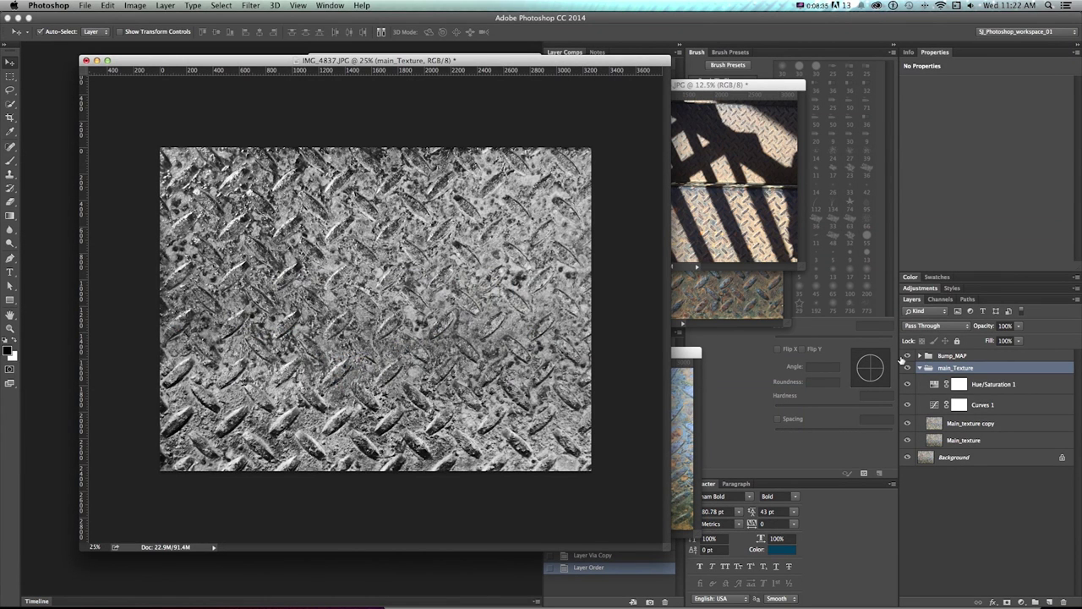
click(907, 356)
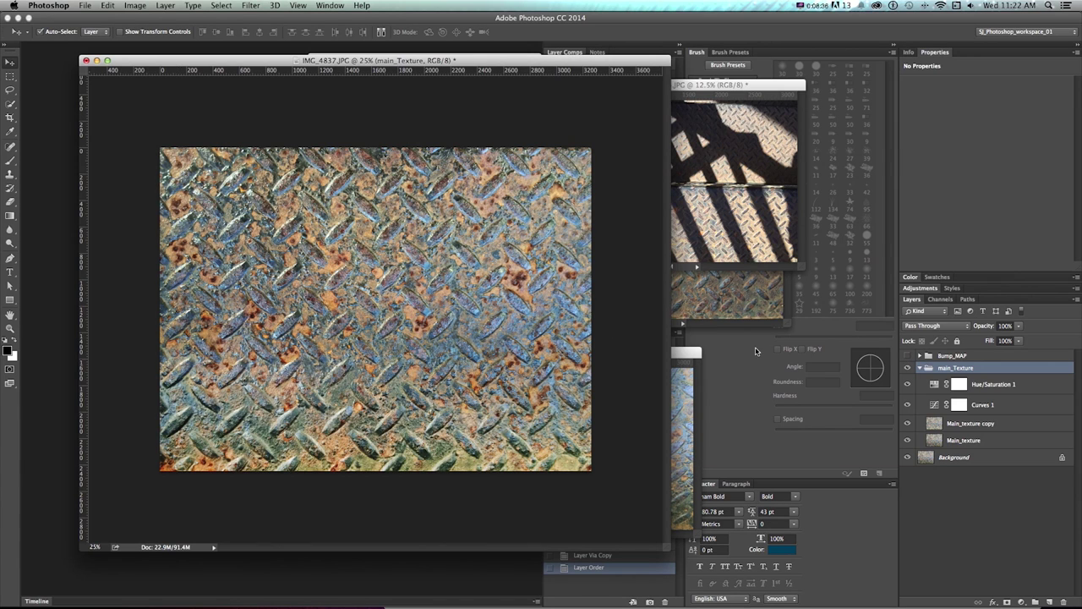
key(o)
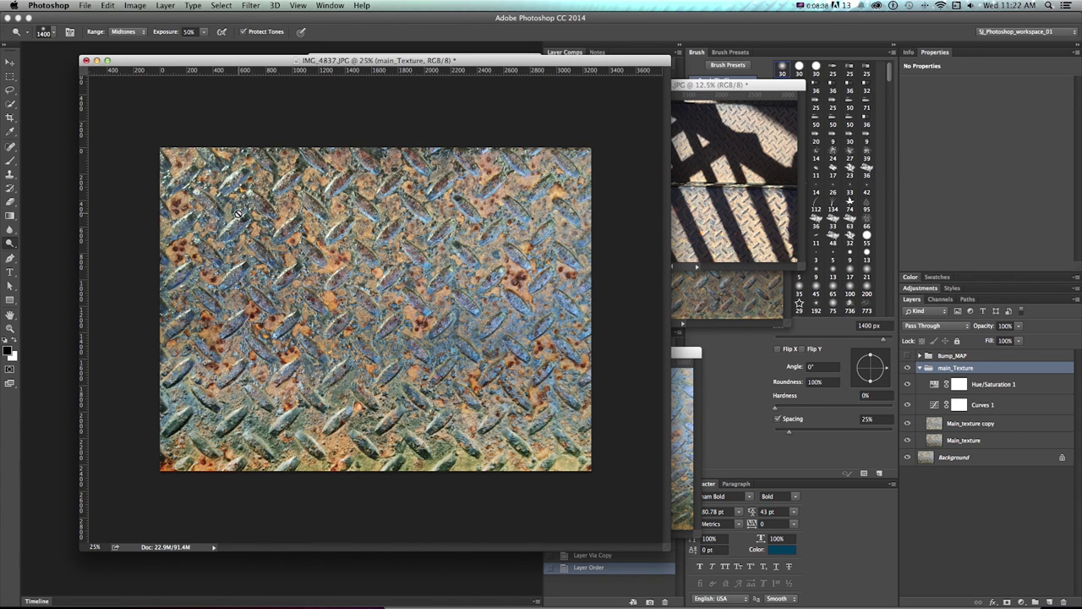
click(969, 424)
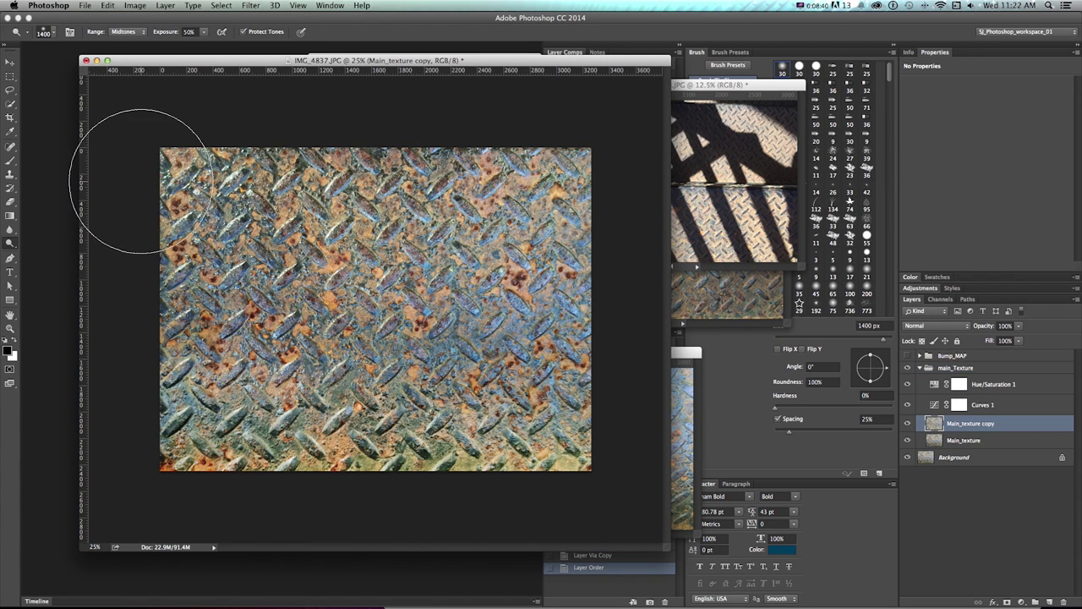
drag(109, 498, 166, 519)
click(165, 519)
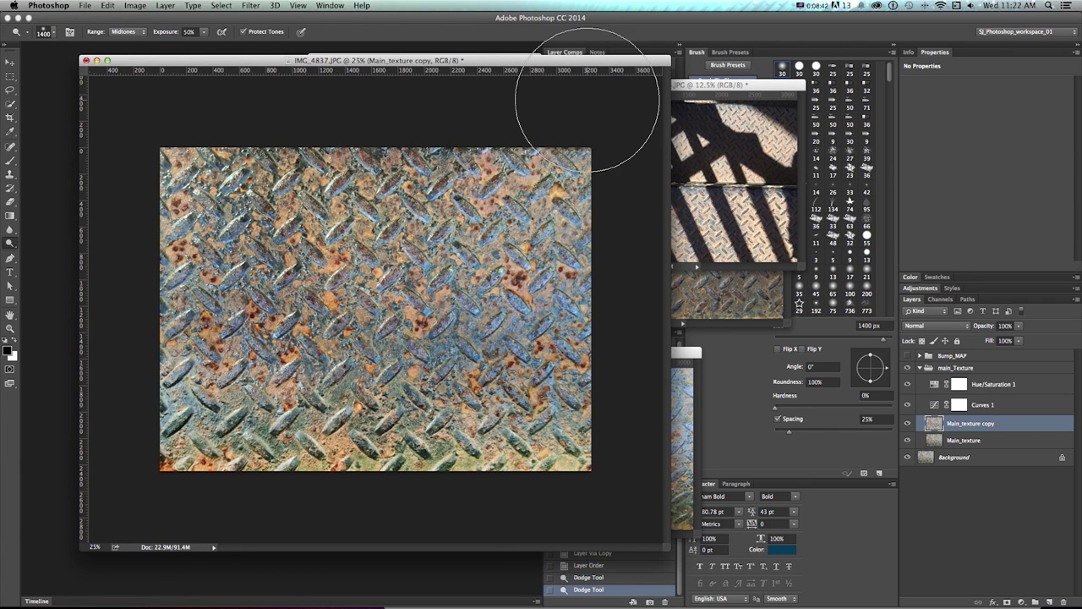
Save the color texture as a PNG over steel_Texture_02.png in the _tex folder.
key(shift+super+s)
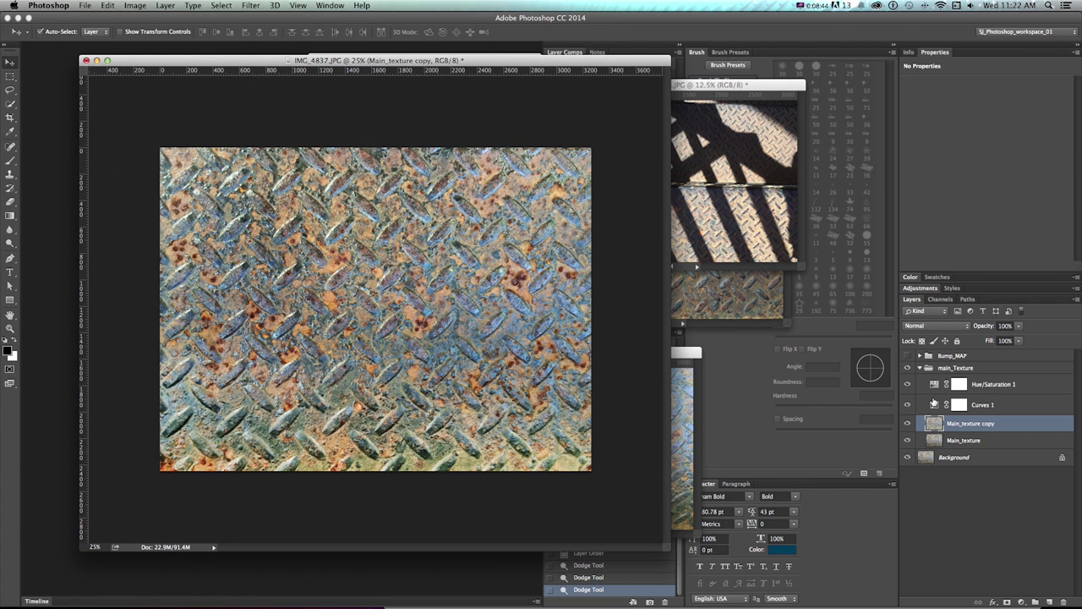
drag(244, 27, 150, 21)
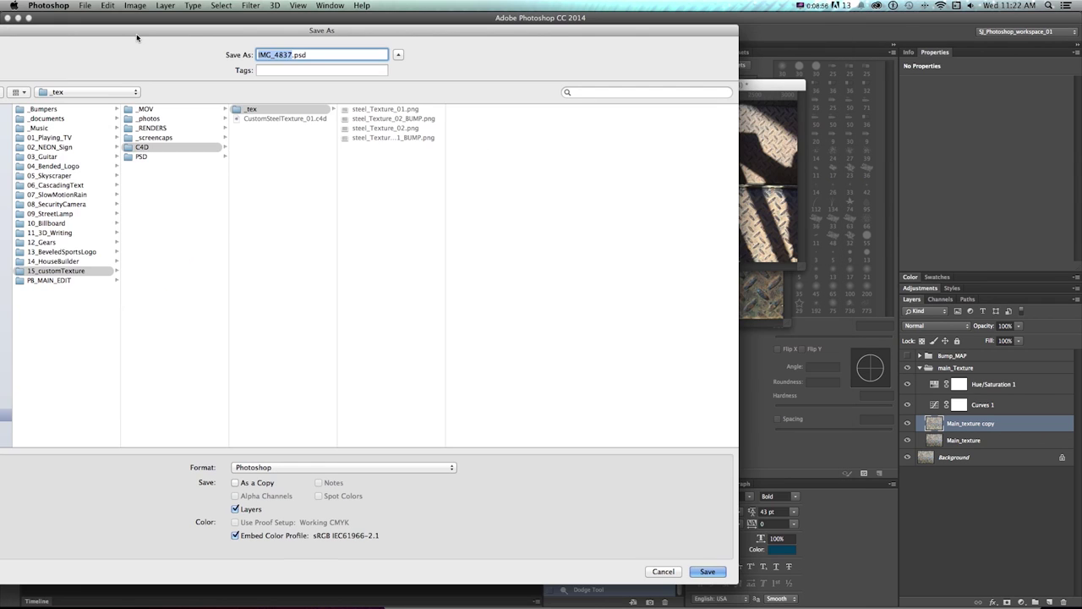
click(387, 128)
click(332, 469)
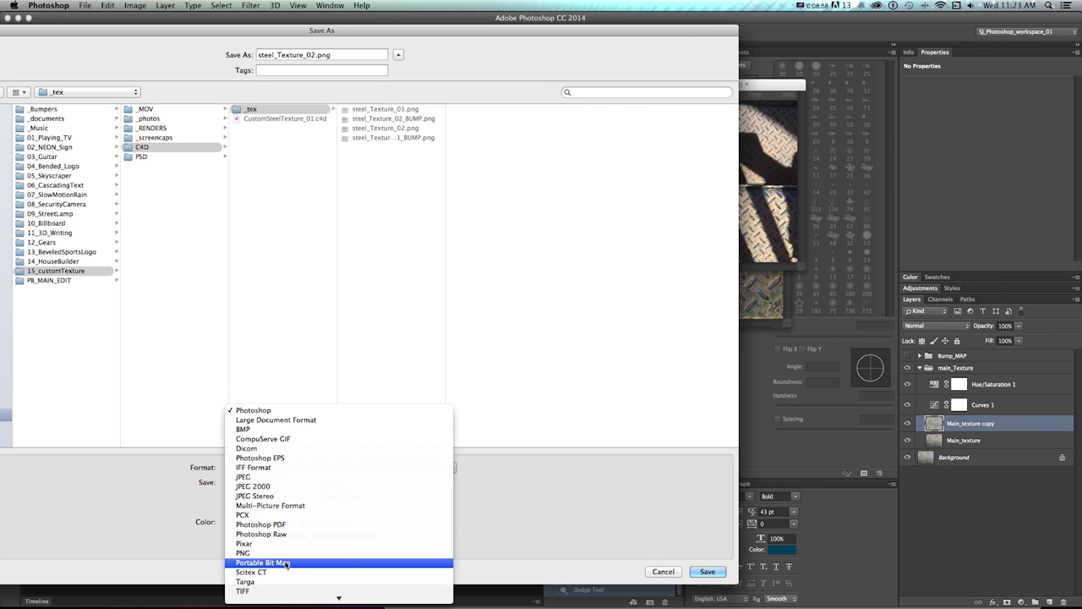
click(279, 550)
key(Return)
click(401, 82)
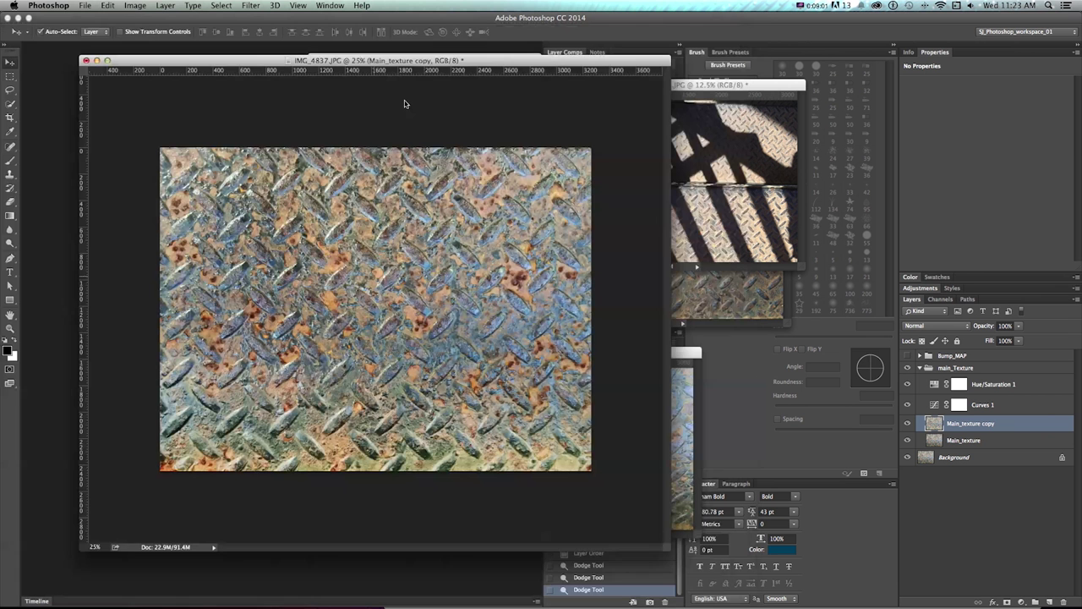
Show the Bump_MAP group and place a duplicate of the Main_texture copy layer in it, directly above its Main_texture layer.
click(909, 356)
click(923, 356)
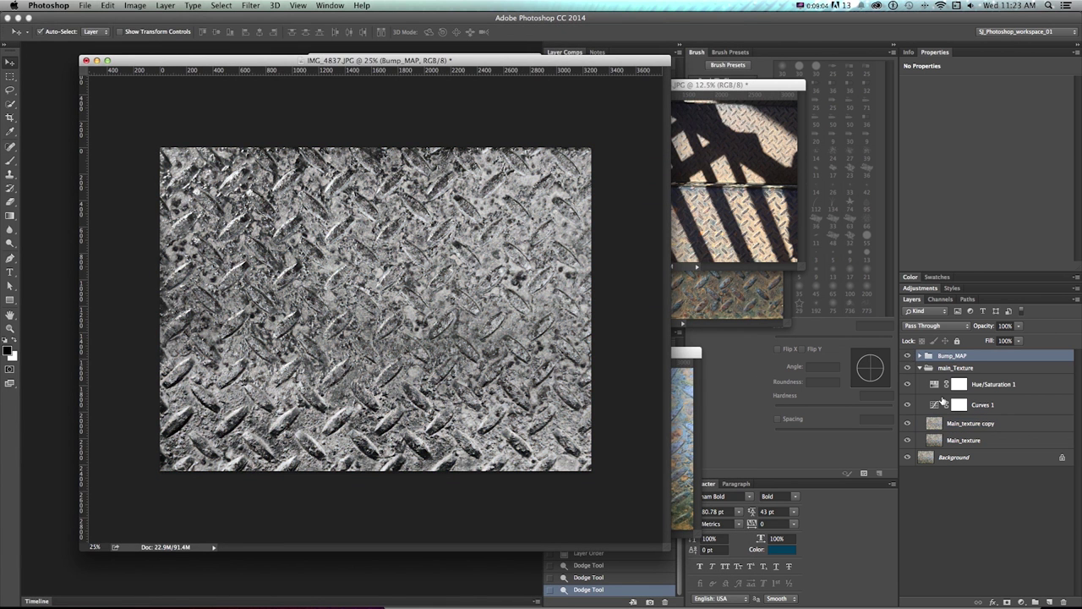
click(920, 356)
click(970, 504)
key(ctrl+j)
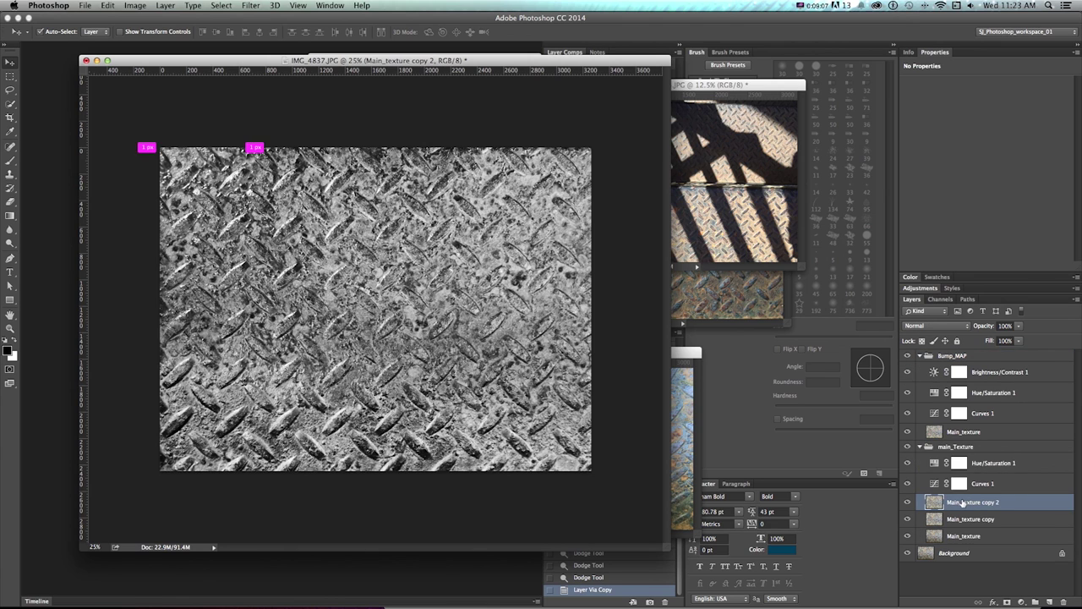
drag(970, 504, 955, 426)
Save the bump map as a PNG over steel_Texture_02_BUMP.png in the _tex folder.
click(85, 6)
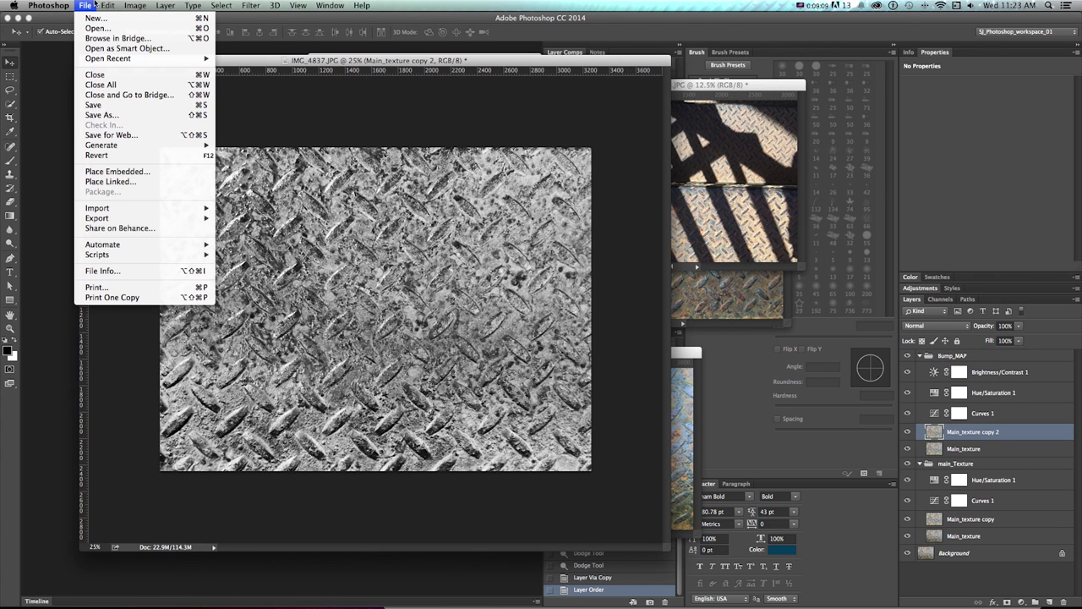
click(102, 108)
click(351, 120)
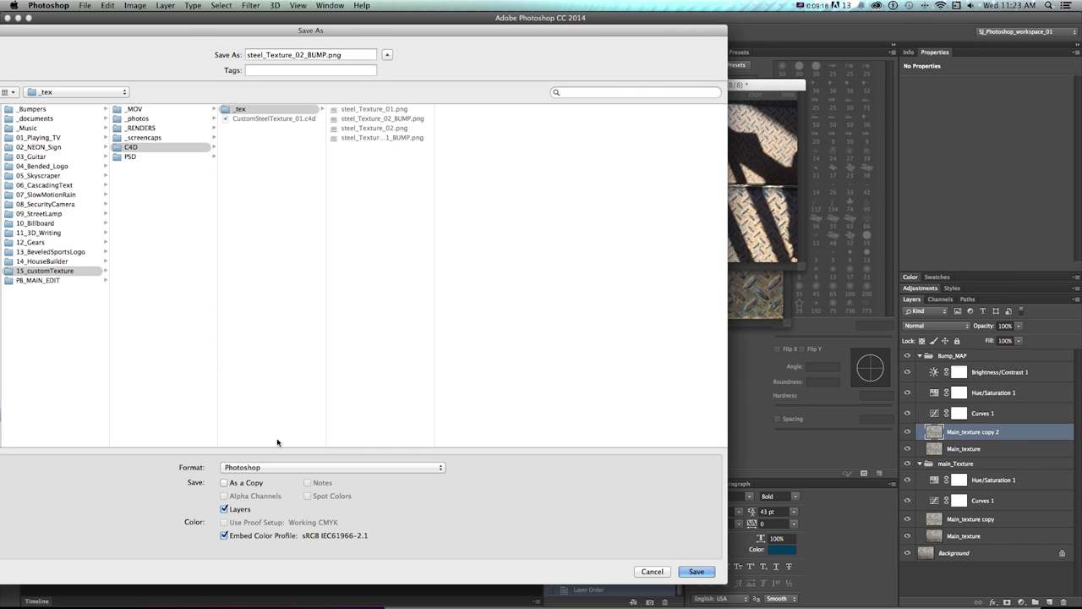
click(333, 467)
click(279, 545)
key(Return)
key(Return)
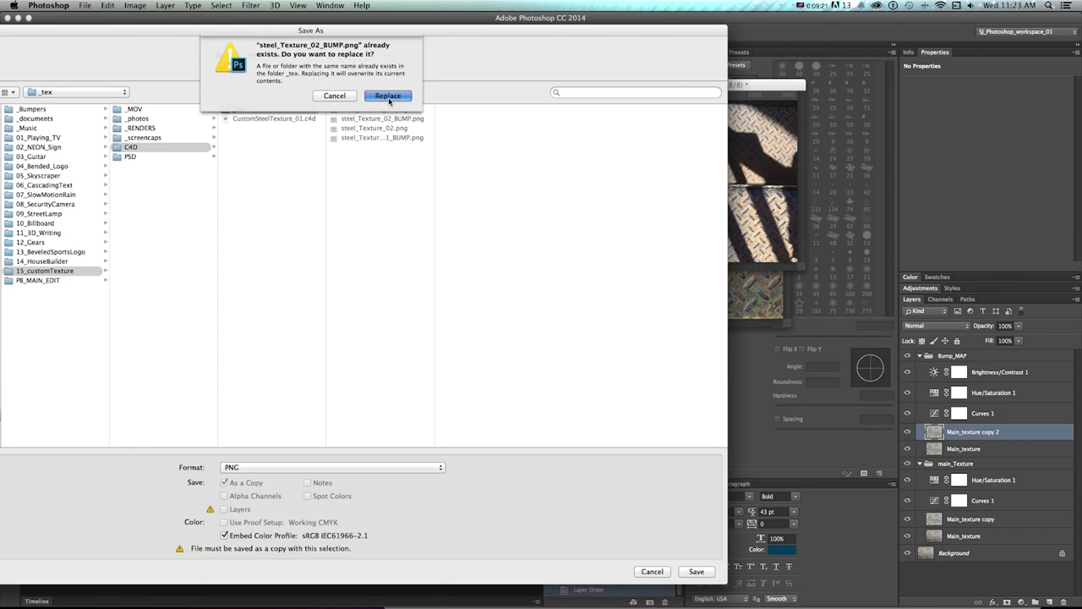
click(292, 210)
Switch to Cinema 4D and reload the Color texture image of the steel material, moving the Material Editor off the preview.
key(super+Tab)
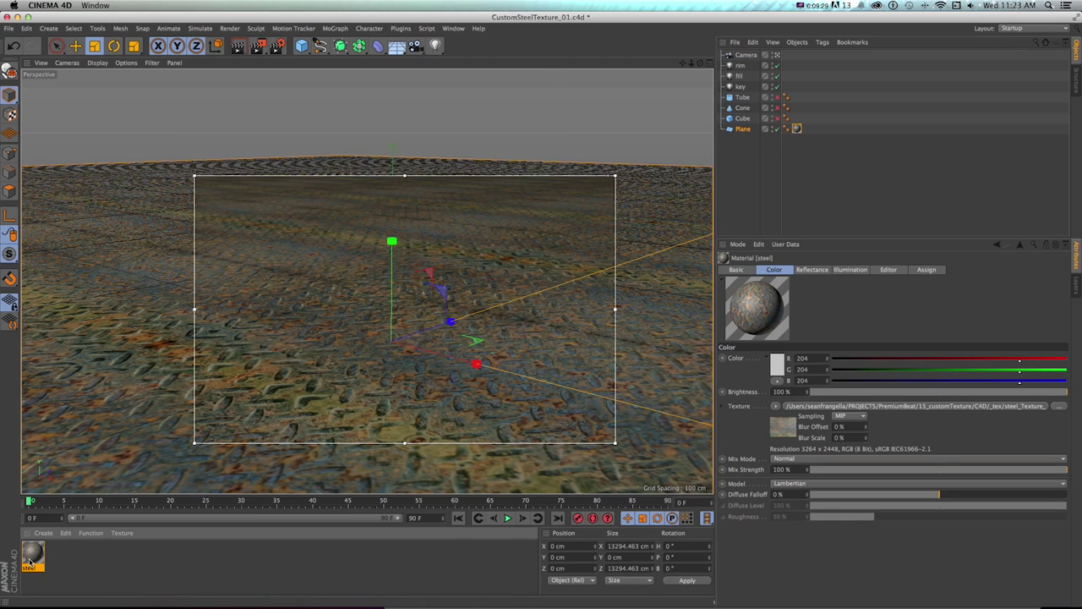
double_click(31, 556)
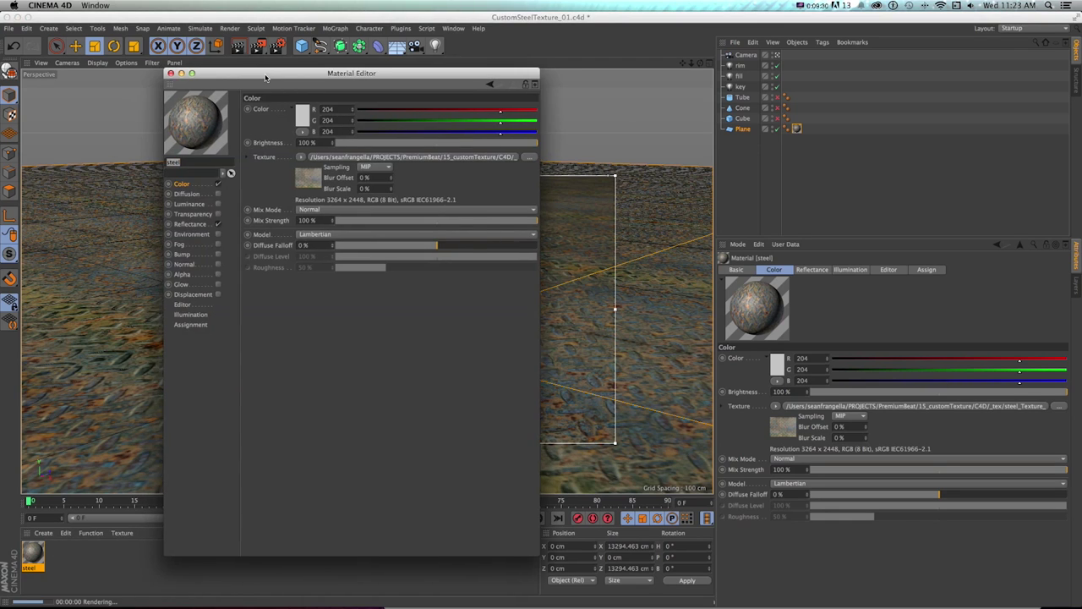
drag(381, 45, 554, 75)
click(468, 160)
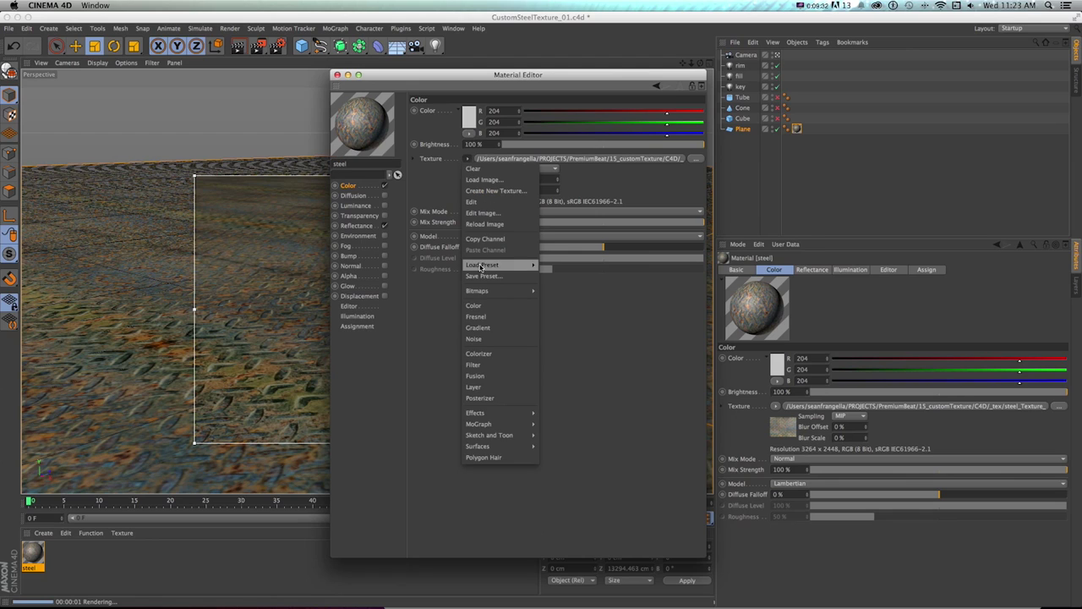
click(490, 225)
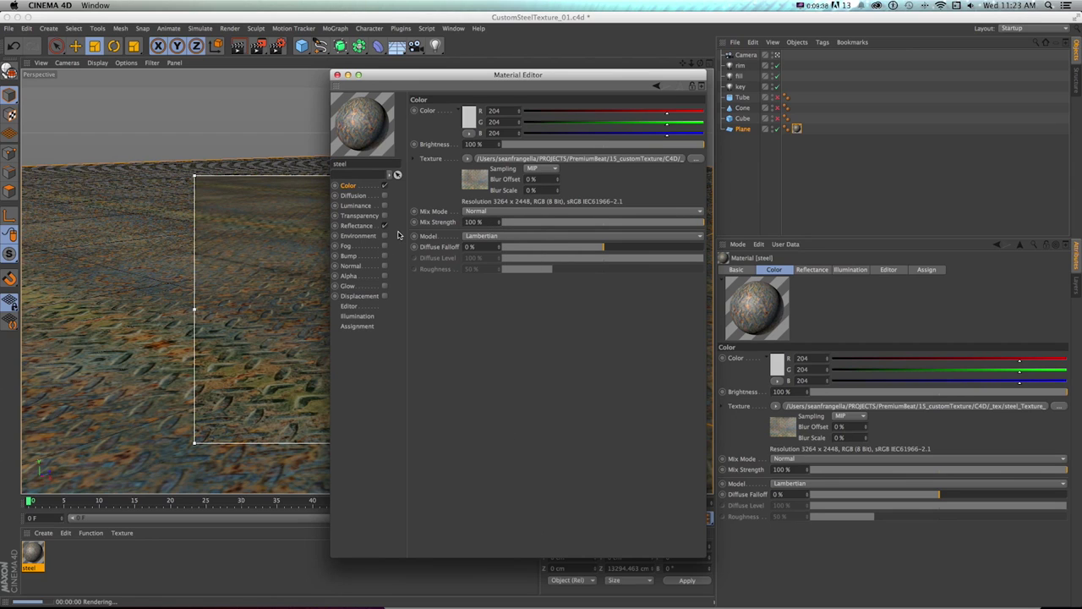
drag(385, 80, 576, 69)
Switch to Photoshop, hide the Bump_MAP group and compare the color texture with the other diamond-plate source photos.
key(super+Tab)
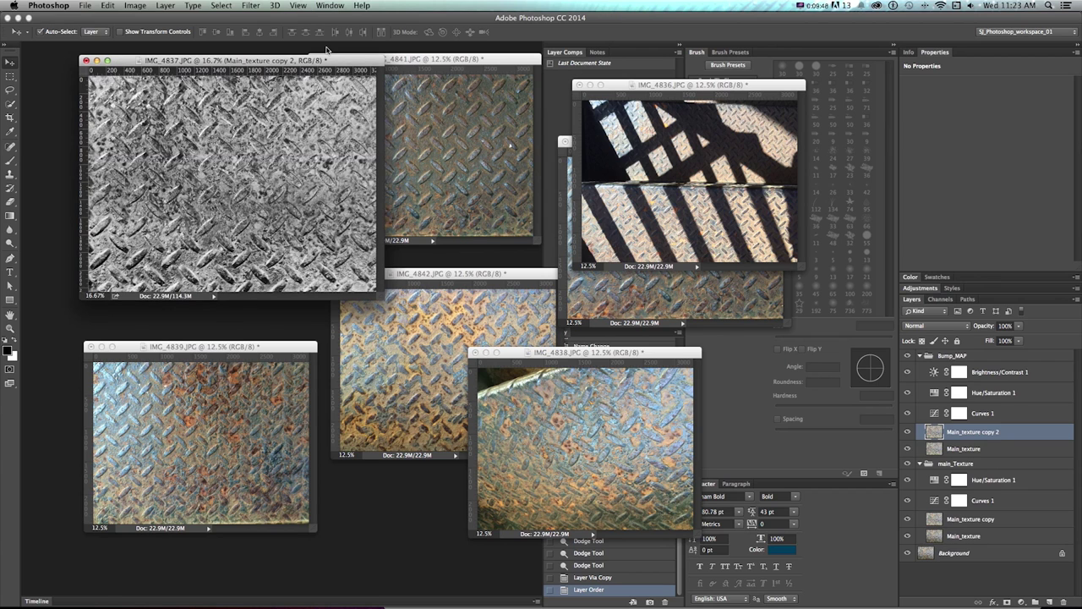
drag(337, 59, 315, 57)
click(906, 355)
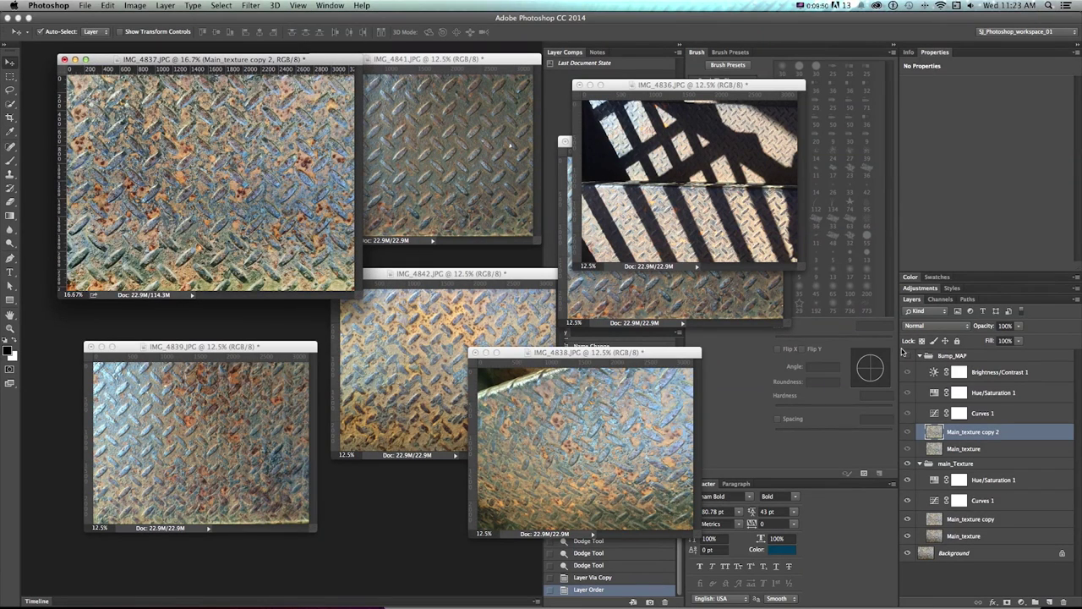
click(727, 147)
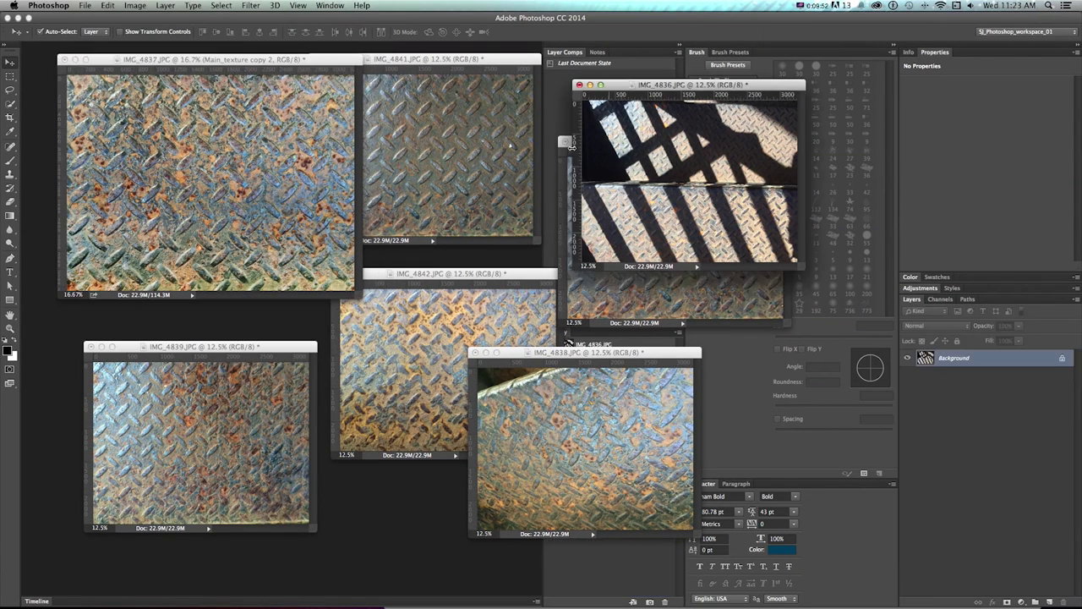
click(438, 118)
click(646, 313)
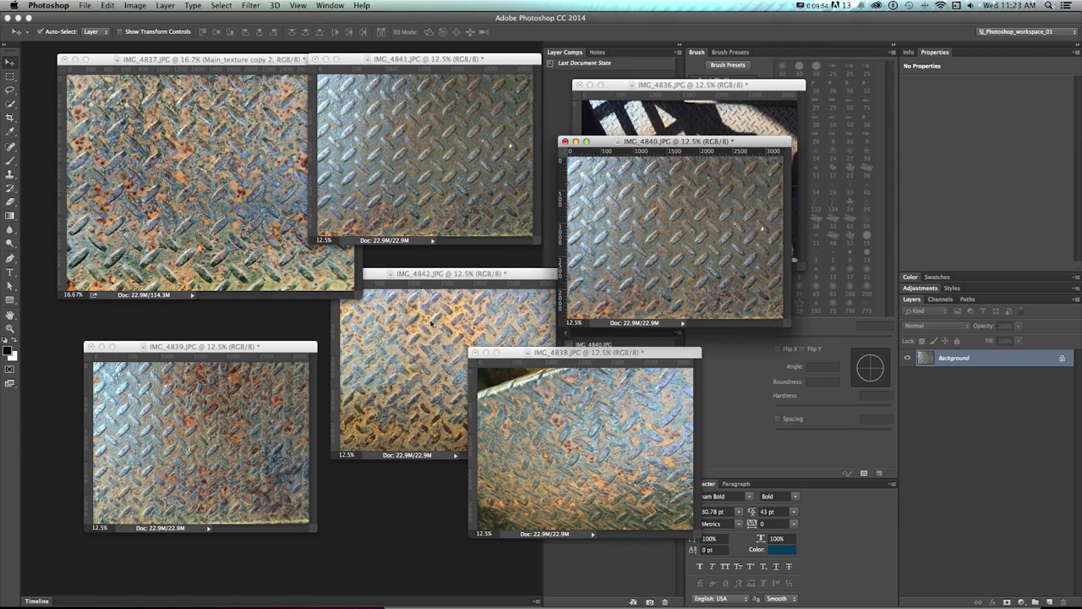
click(378, 310)
click(270, 208)
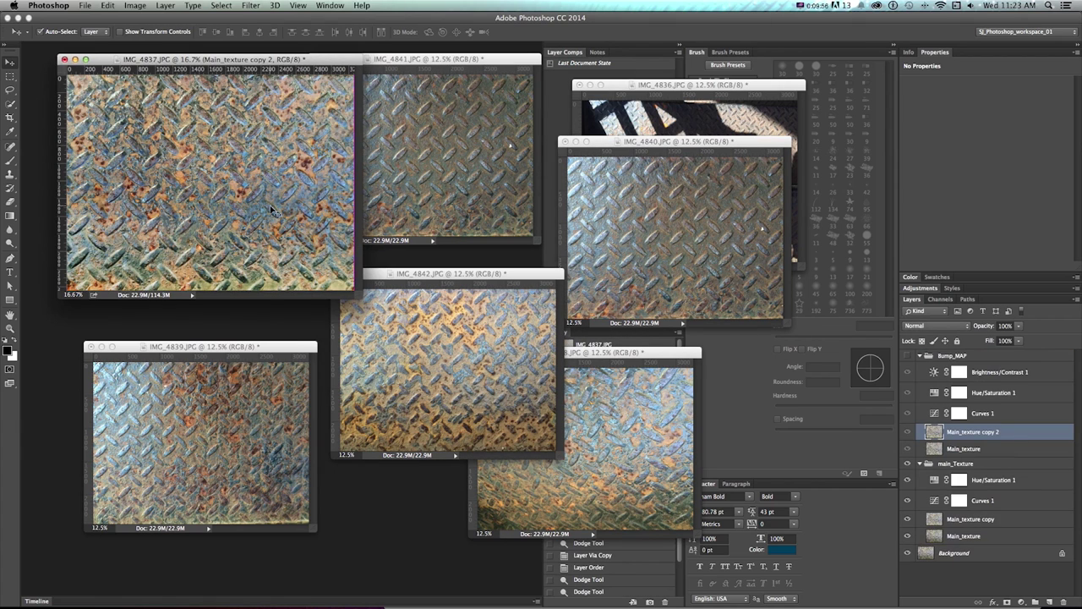
Switch to Cinema 4D, enable the steel material's Bump channel and load steel_Texture_02_BUMP.png from _tex, keeping its original file path.
key(super+Tab)
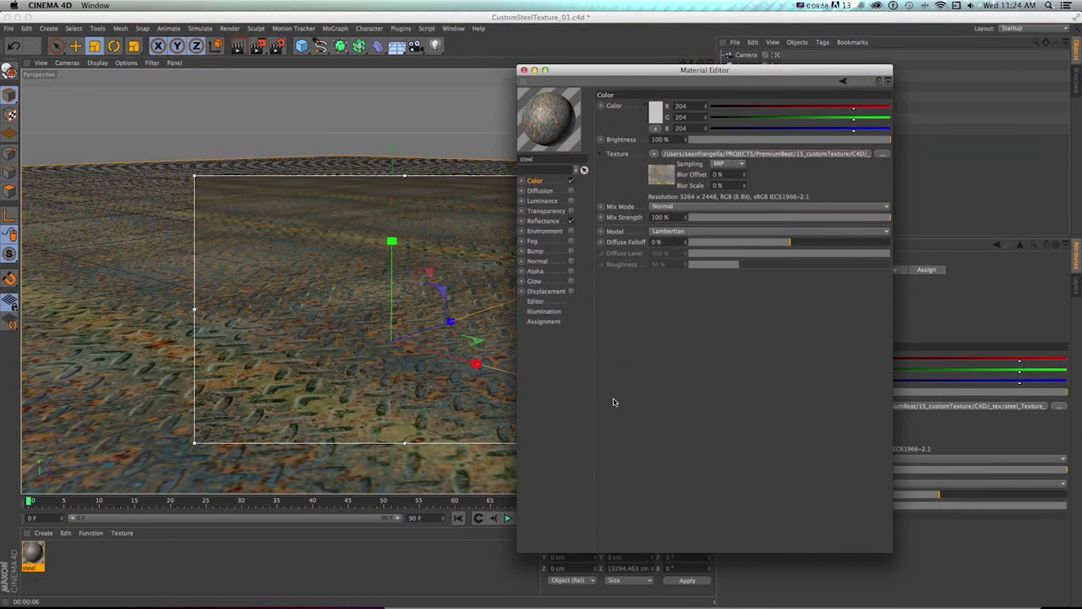
click(536, 251)
click(571, 251)
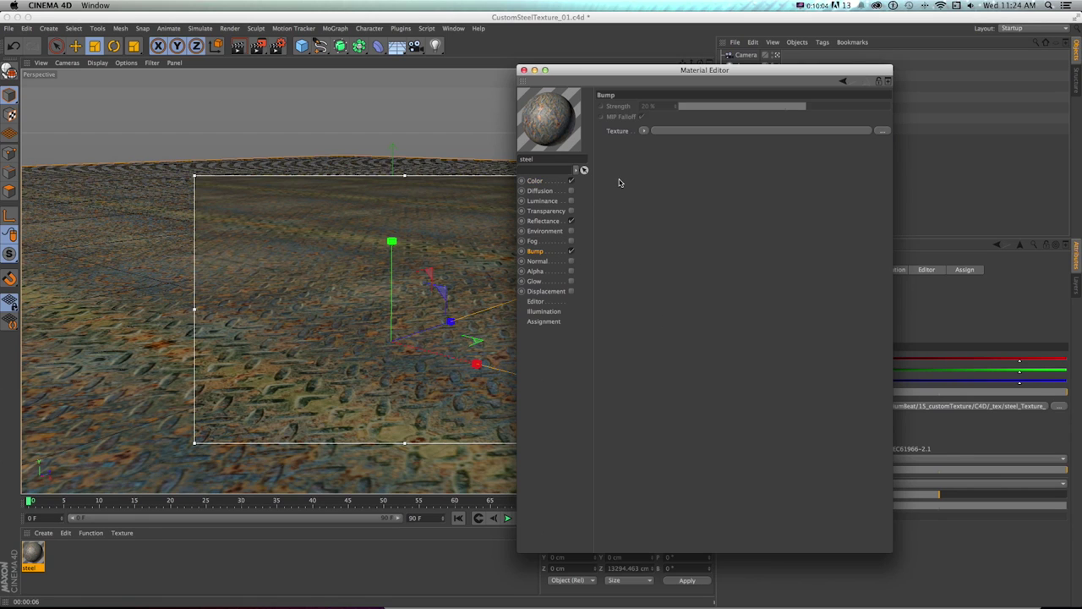
click(880, 131)
drag(497, 58, 126, 65)
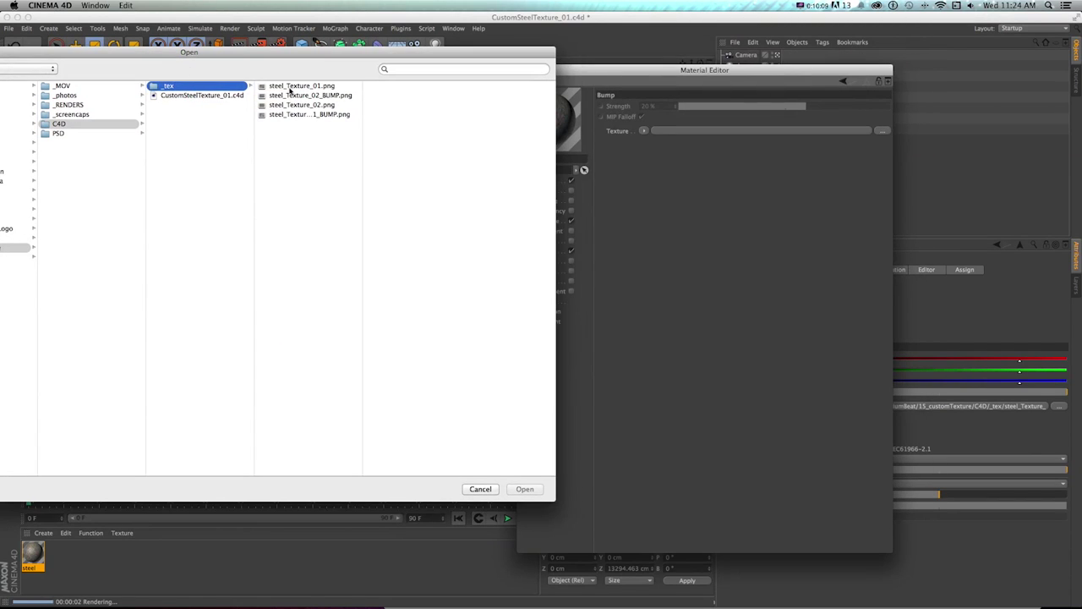
double_click(300, 95)
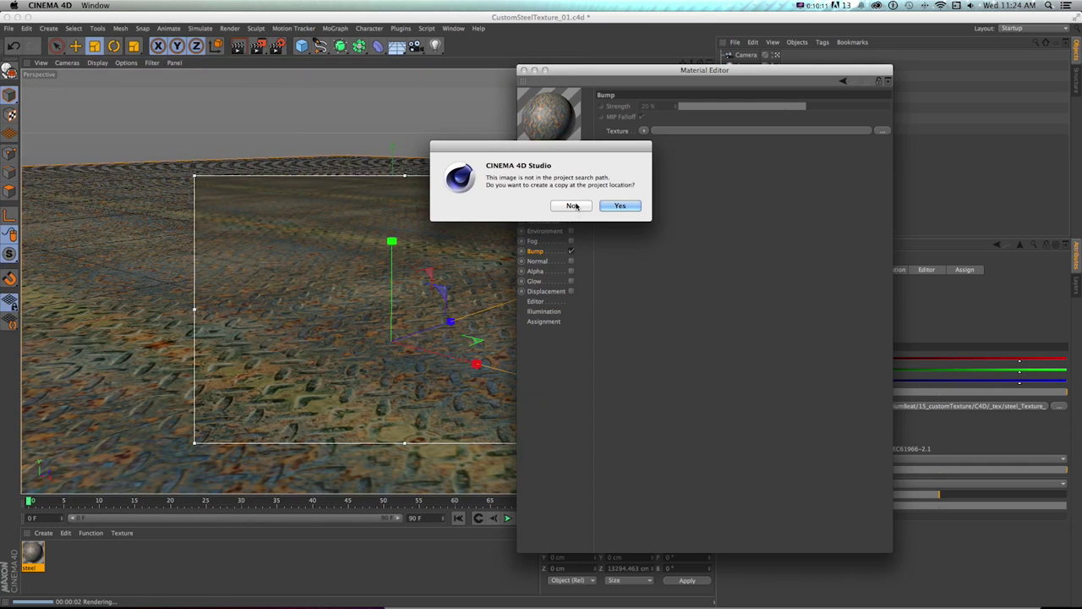
click(573, 206)
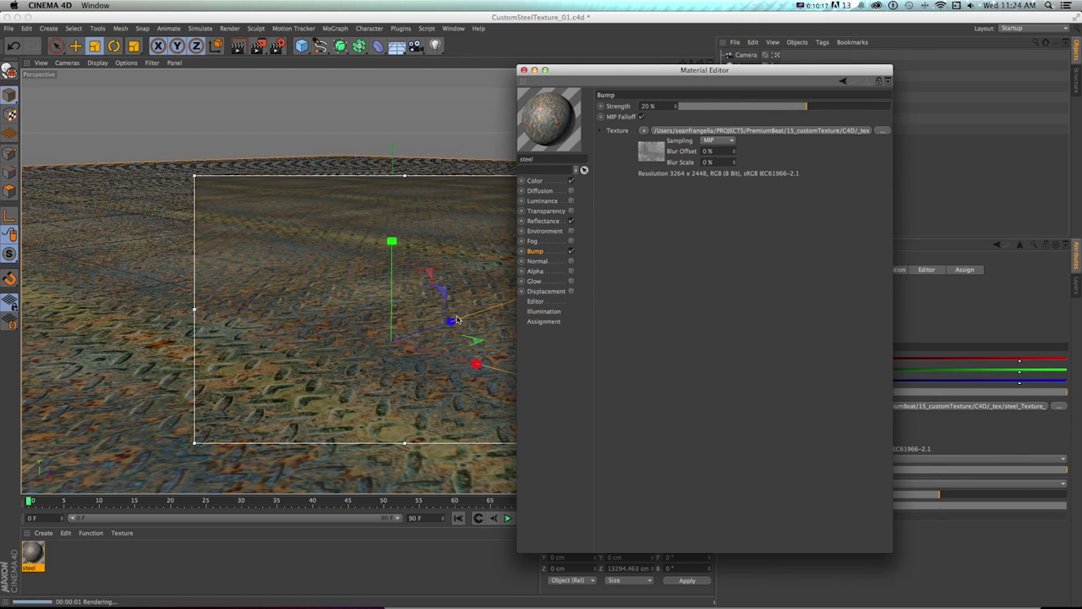
Set the steel material's Bump strength to 500% and compare the render preview with the Bump channel off and on.
click(648, 106)
text(500)
key(Return)
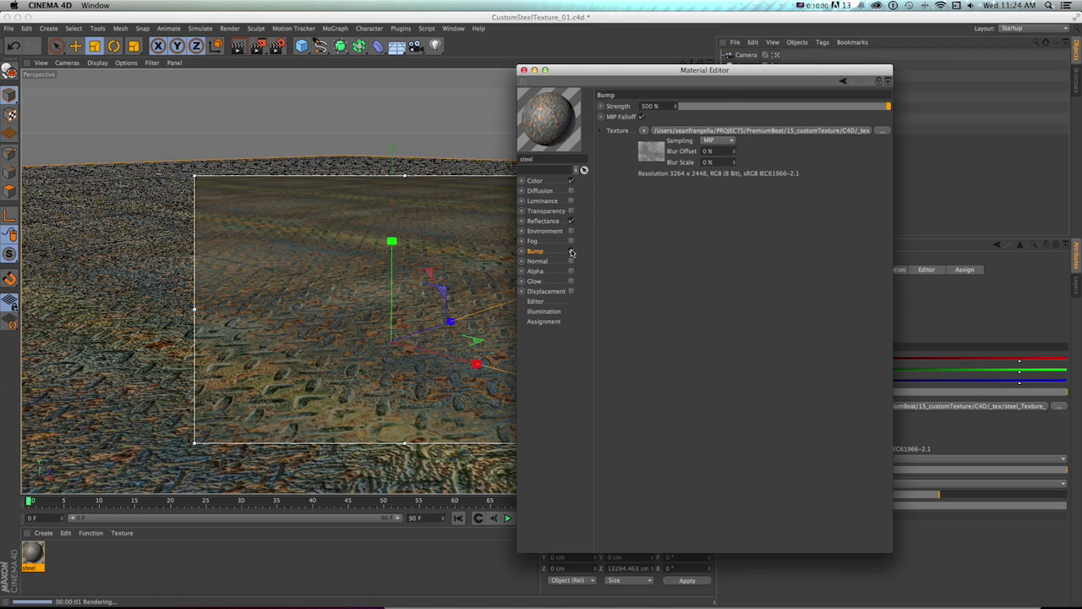
drag(575, 92, 658, 105)
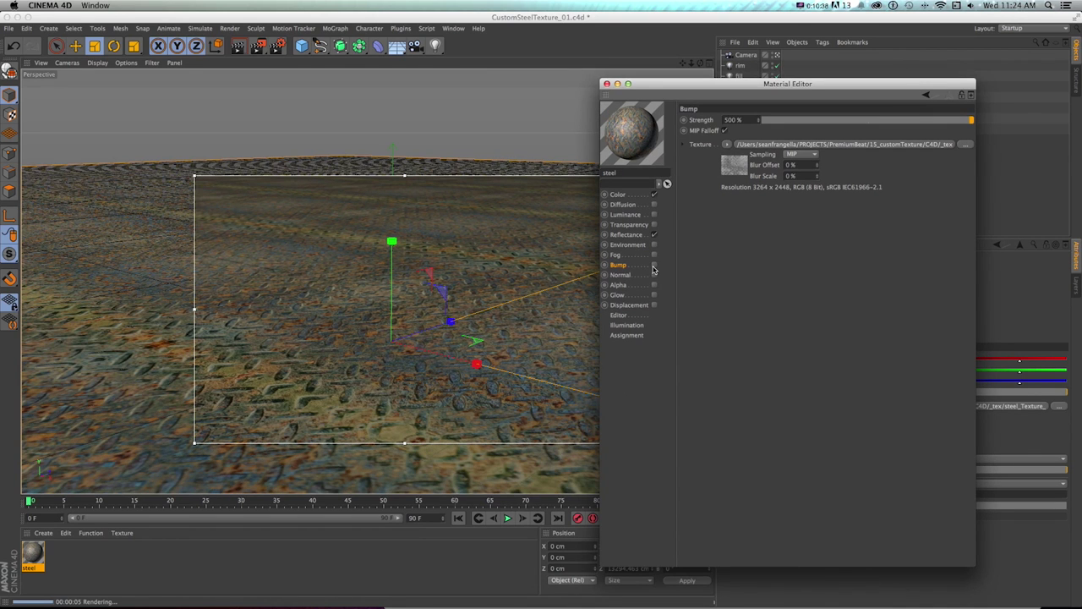
click(654, 266)
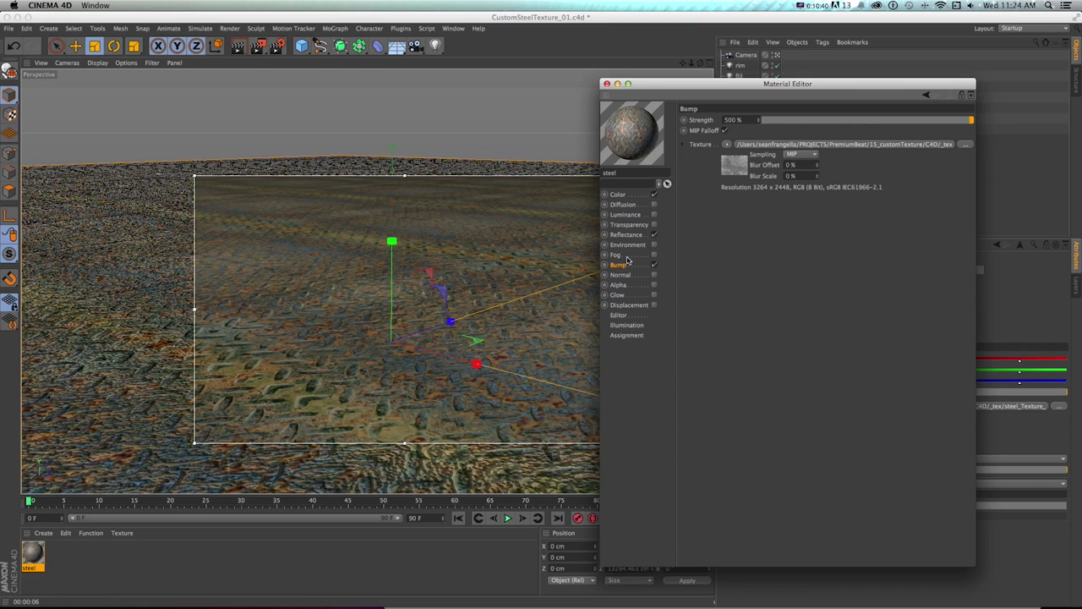
Set the steel material's Bump strength to 700%.
double_click(732, 119)
text(700)
key(Return)
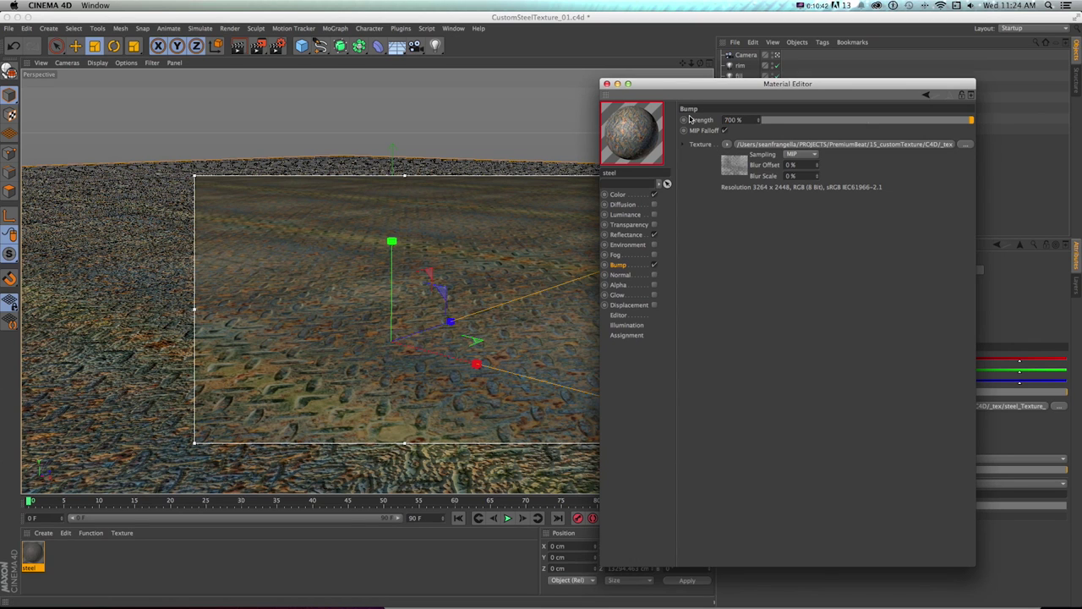
Move and shrink the Material Editor to uncover the object list, enable the Tube, Cone and Cube, and review the Color and Bump channels.
drag(711, 83, 509, 70)
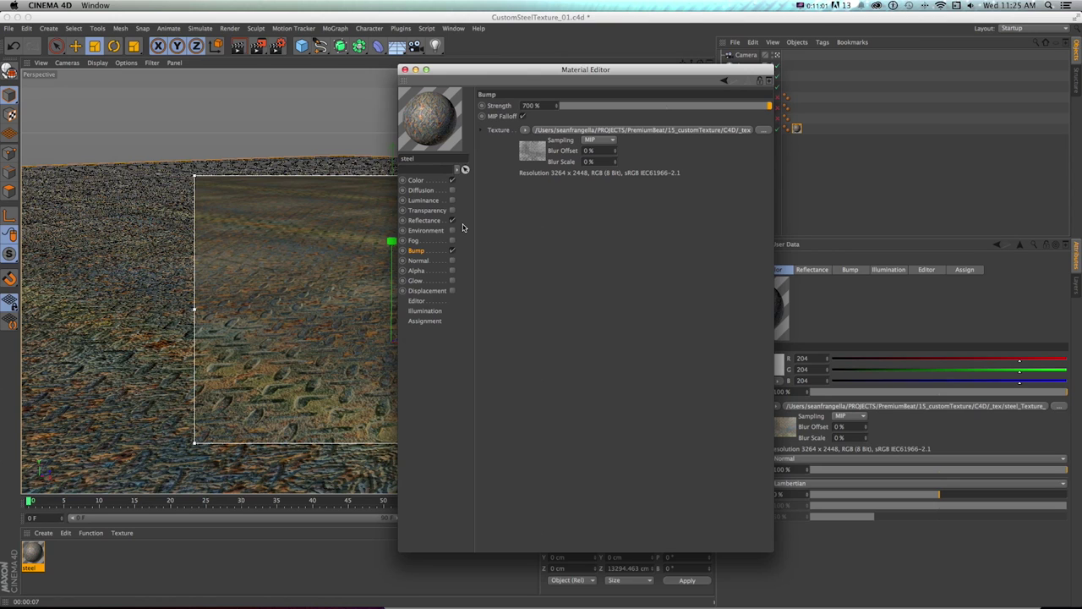
drag(771, 547, 725, 506)
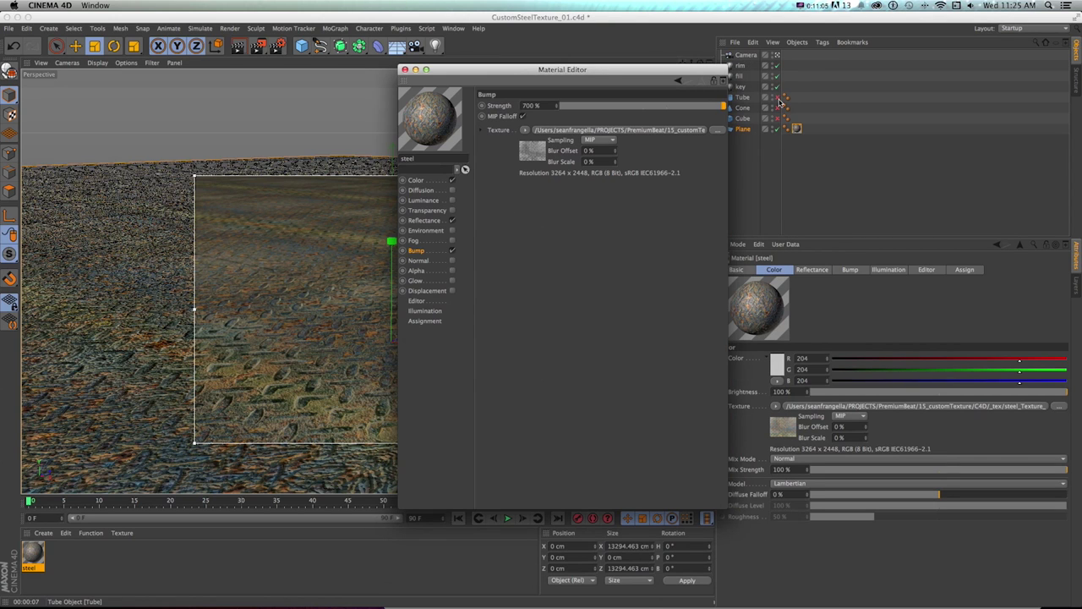
click(426, 183)
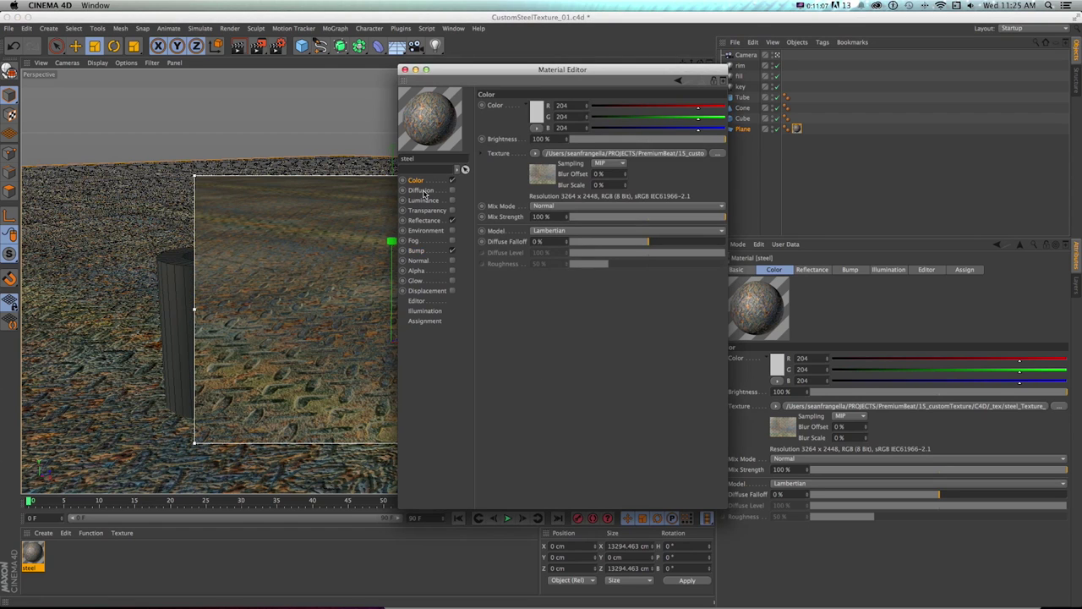
click(419, 250)
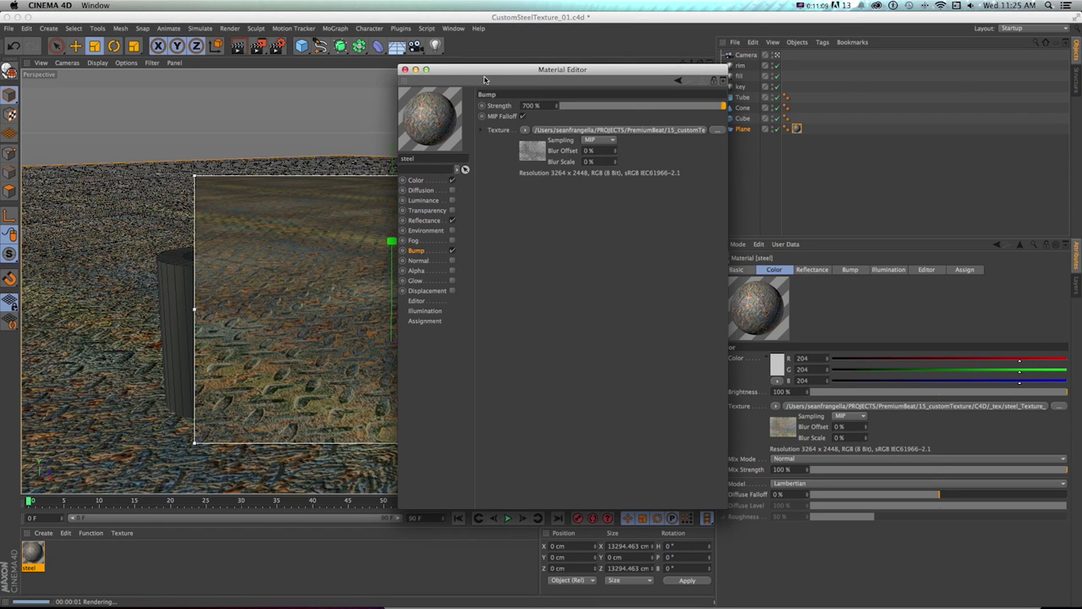
Add a GGX layer to the steel material's Reflectance channel, keeping the Material Editor off the render preview.
click(424, 222)
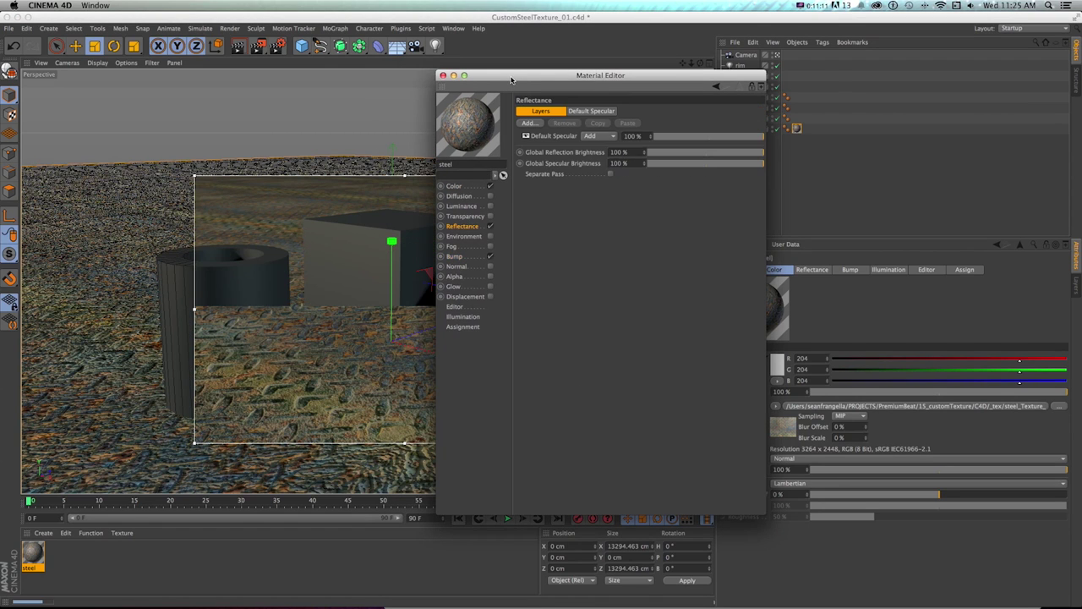
drag(524, 75, 586, 75)
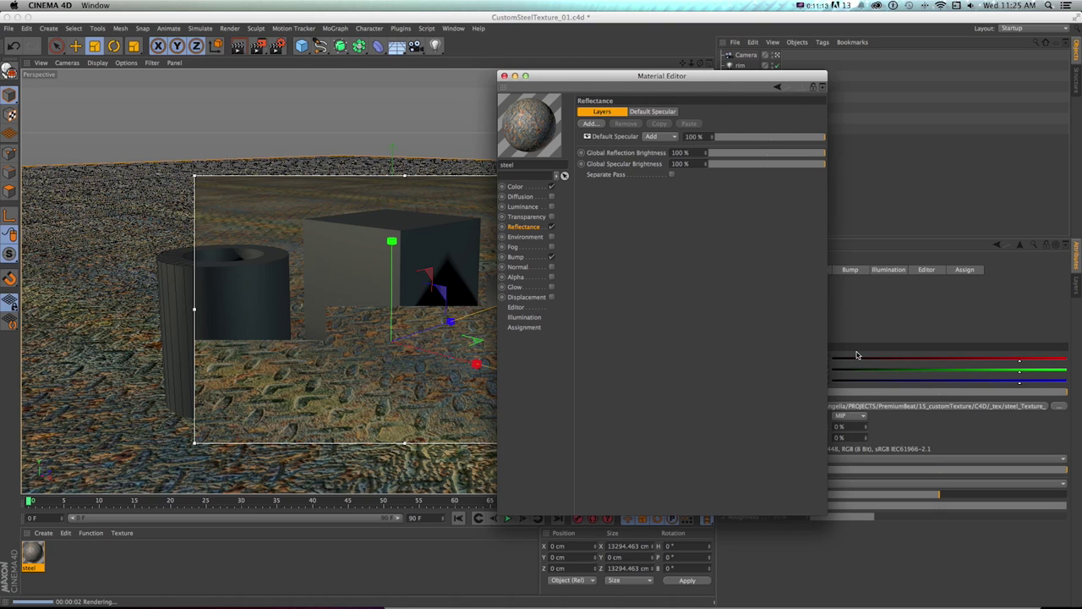
drag(594, 71, 573, 82)
click(568, 135)
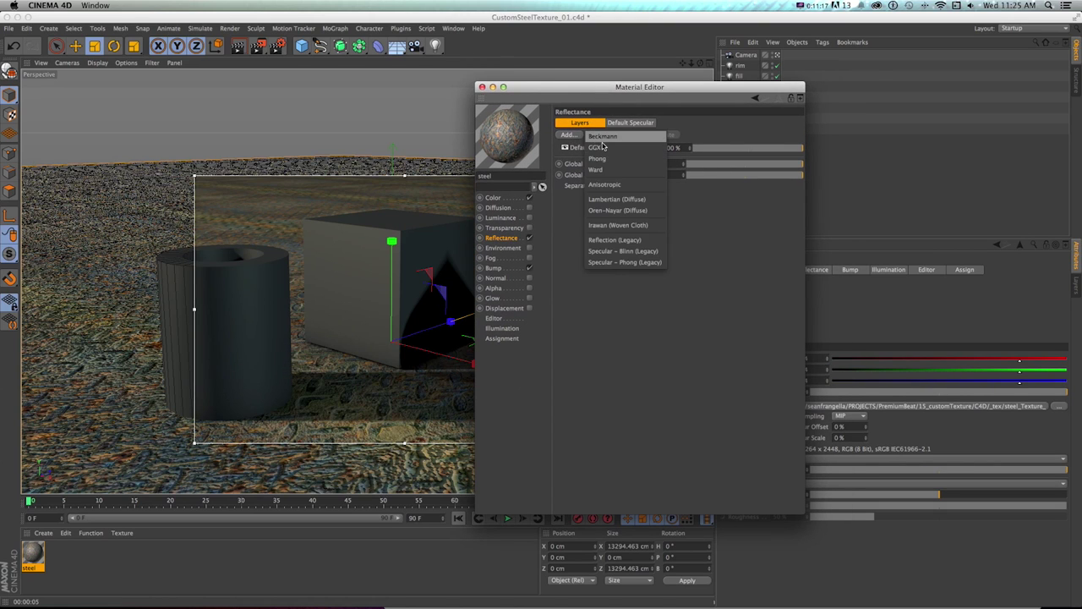
click(598, 150)
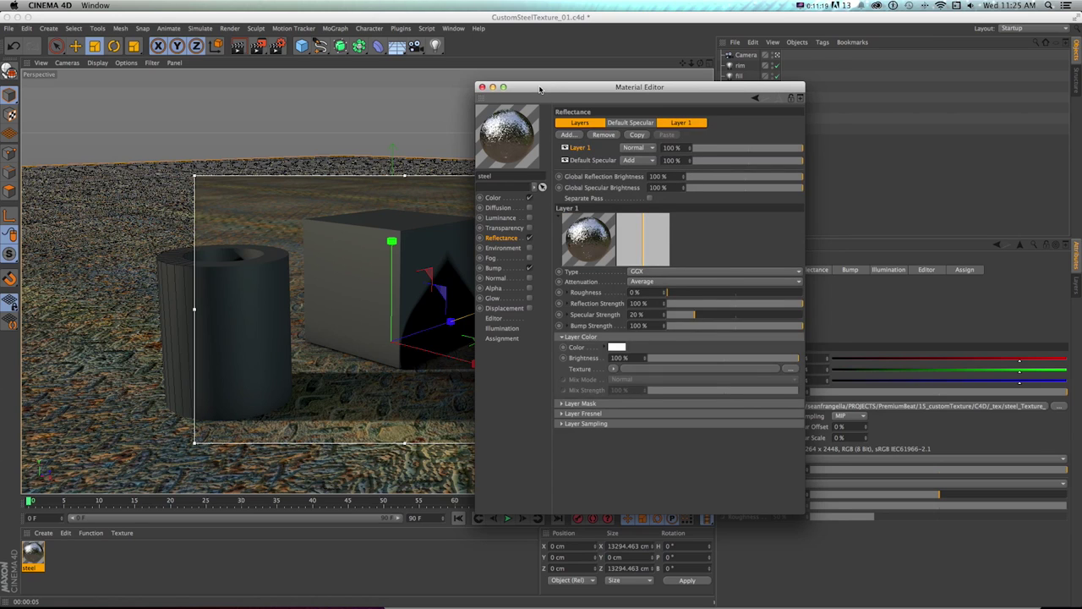
Set the GGX layer's Fresnel to Conductor with the Beryllium preset.
drag(640, 86, 653, 40)
drag(818, 454, 821, 500)
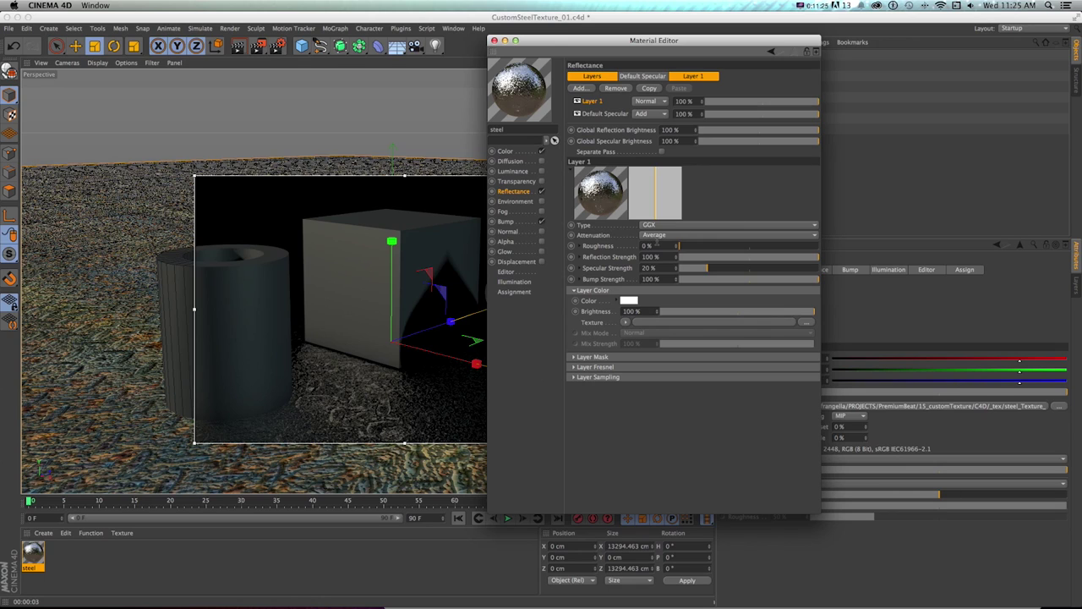
click(574, 367)
click(632, 378)
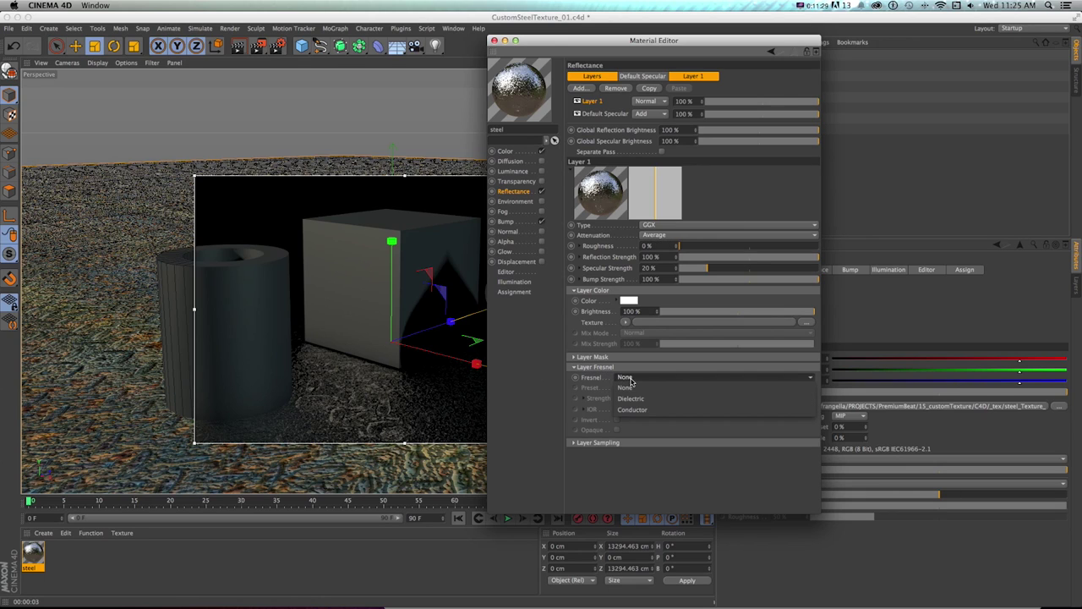
click(633, 410)
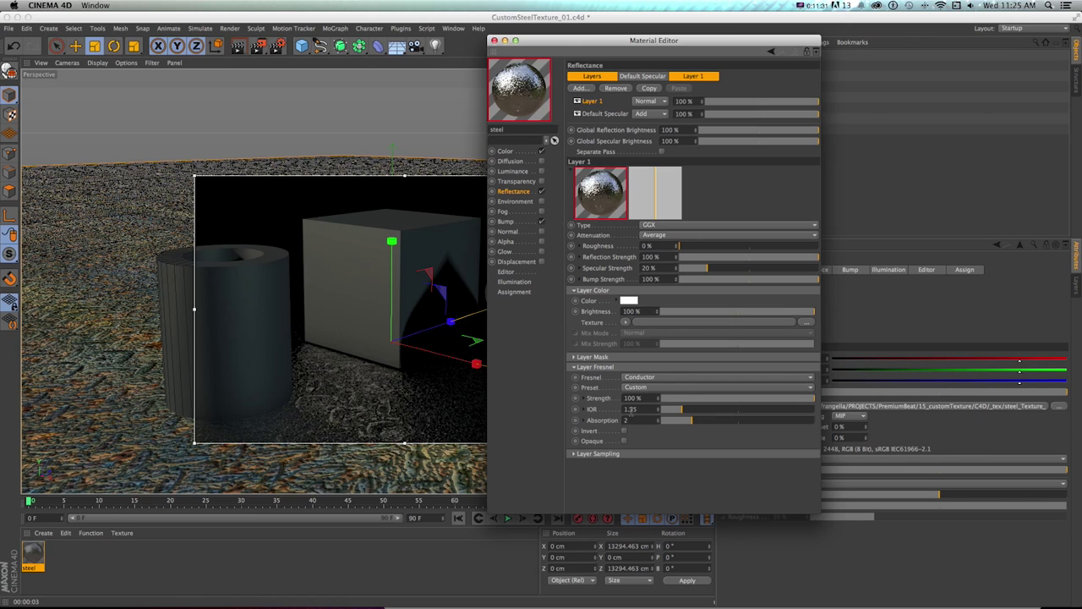
click(639, 389)
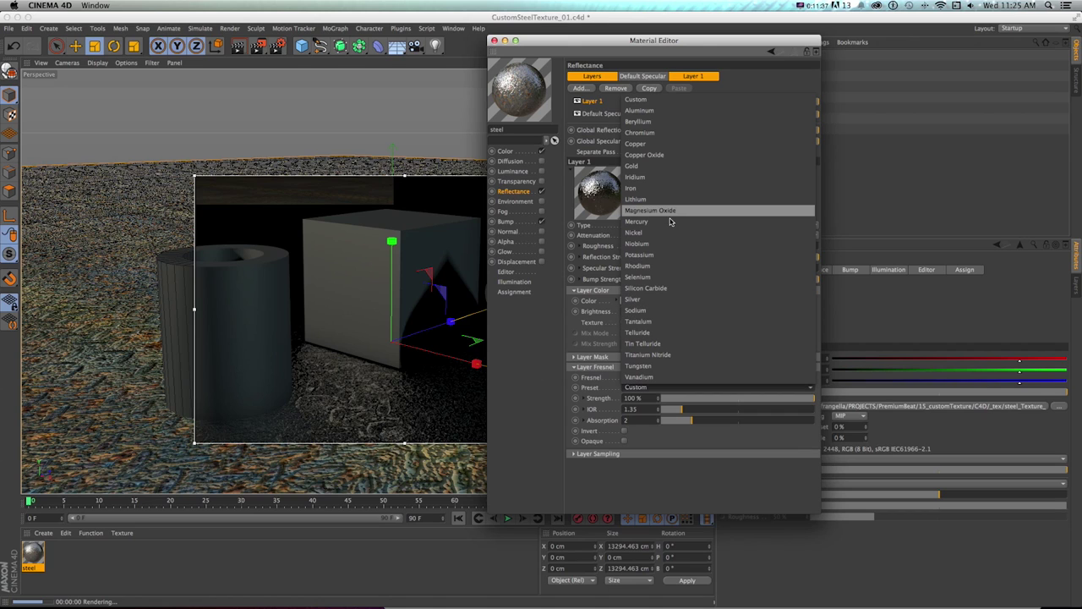
click(667, 313)
click(652, 388)
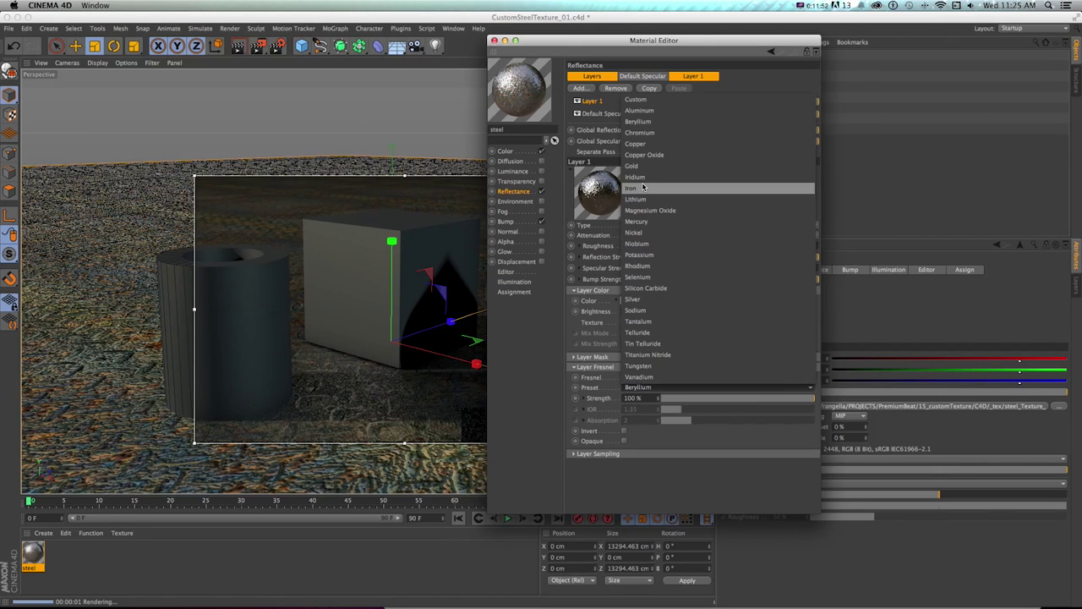
click(651, 128)
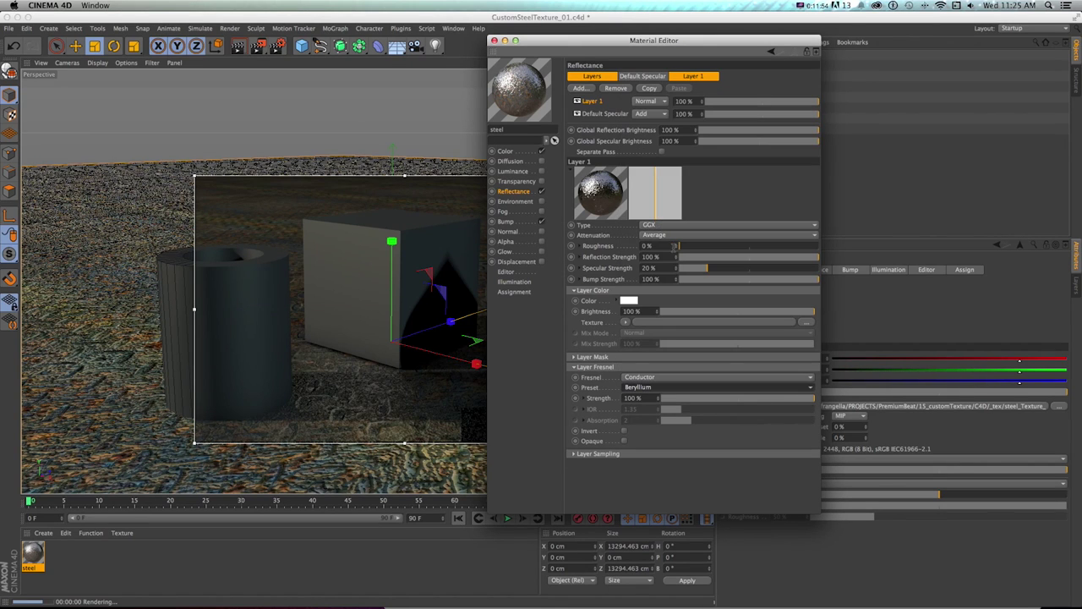
Set the GGX layer's roughness to 5%, reflection strength to 26% and bump strength to 27%.
click(668, 245)
text(5)
key(Return)
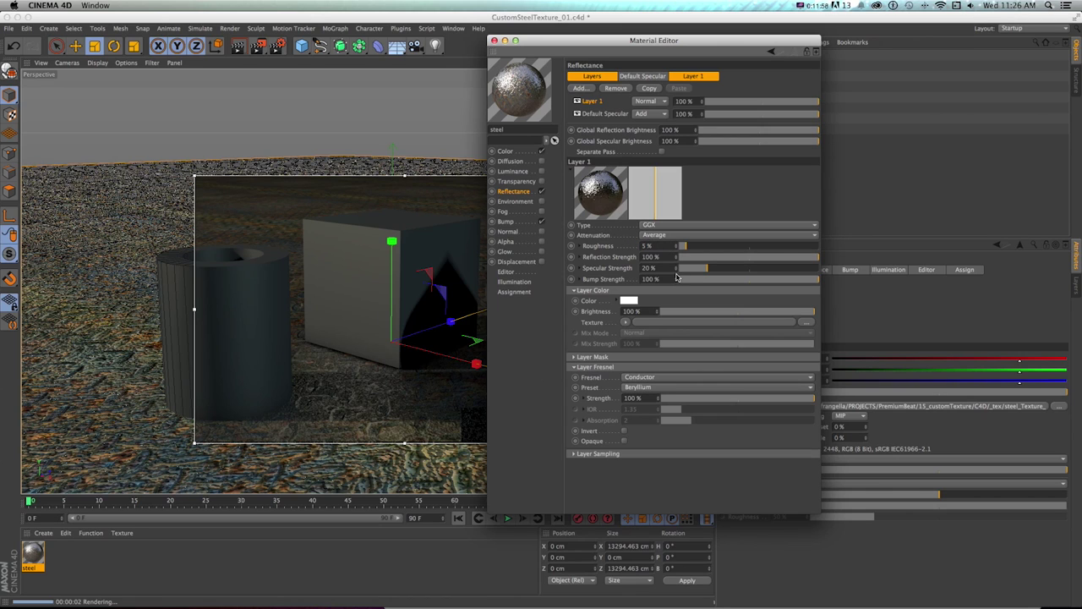
drag(675, 258, 676, 253)
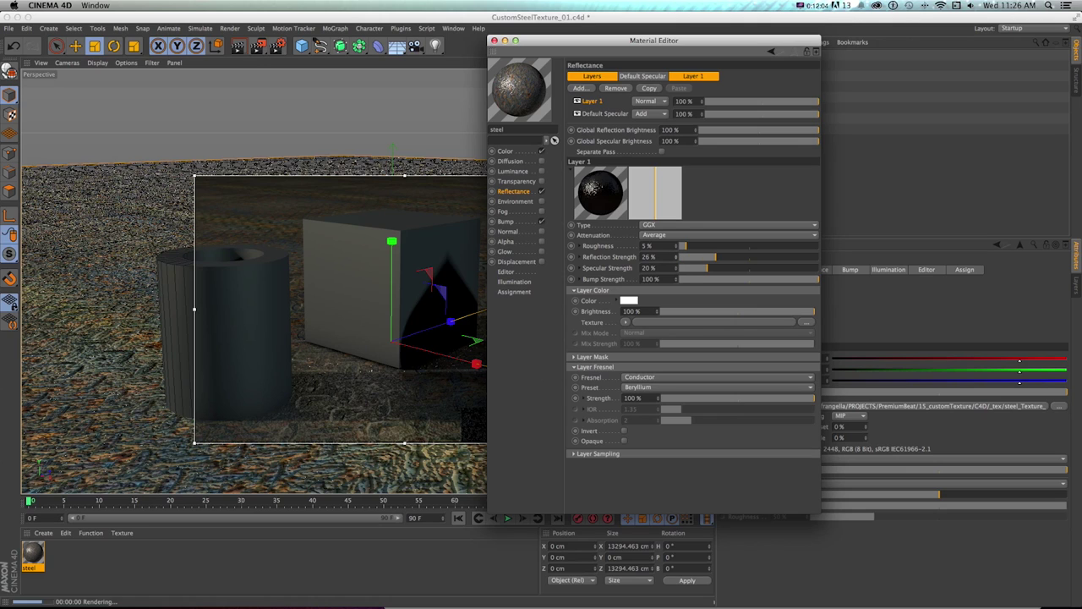
click(675, 279)
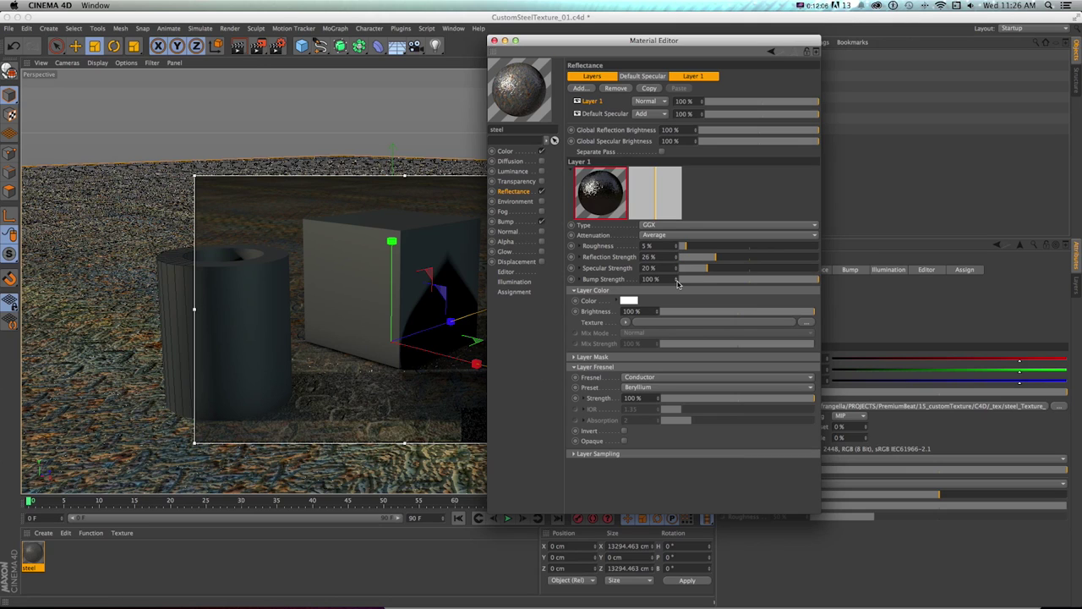
drag(675, 281, 676, 281)
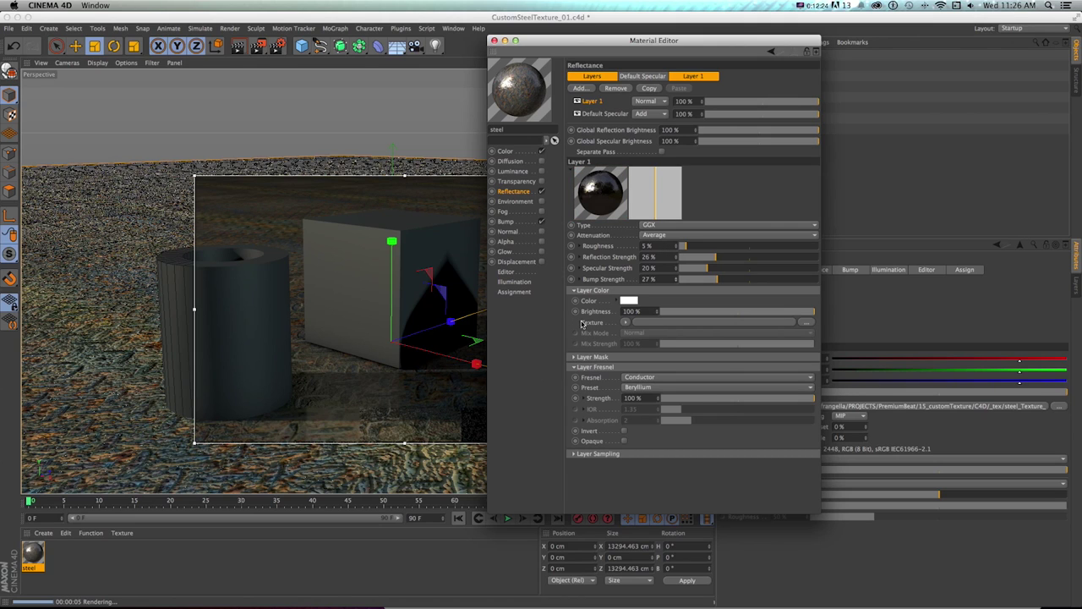
Switch the GGX layer's attenuation to Additive and adjust its reflection strength to 70%.
drag(676, 258, 676, 262)
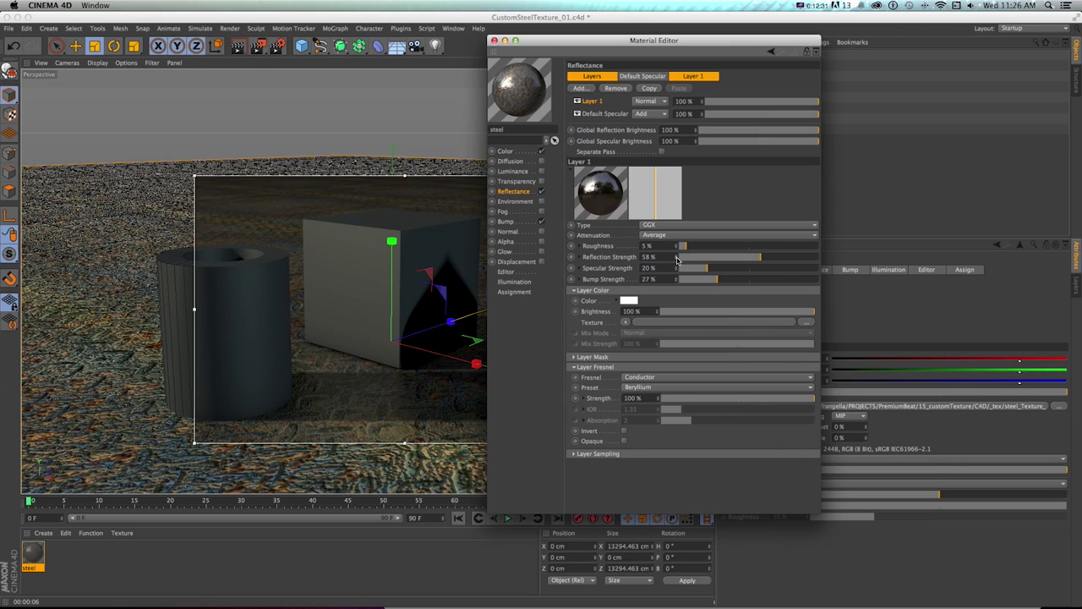
click(661, 235)
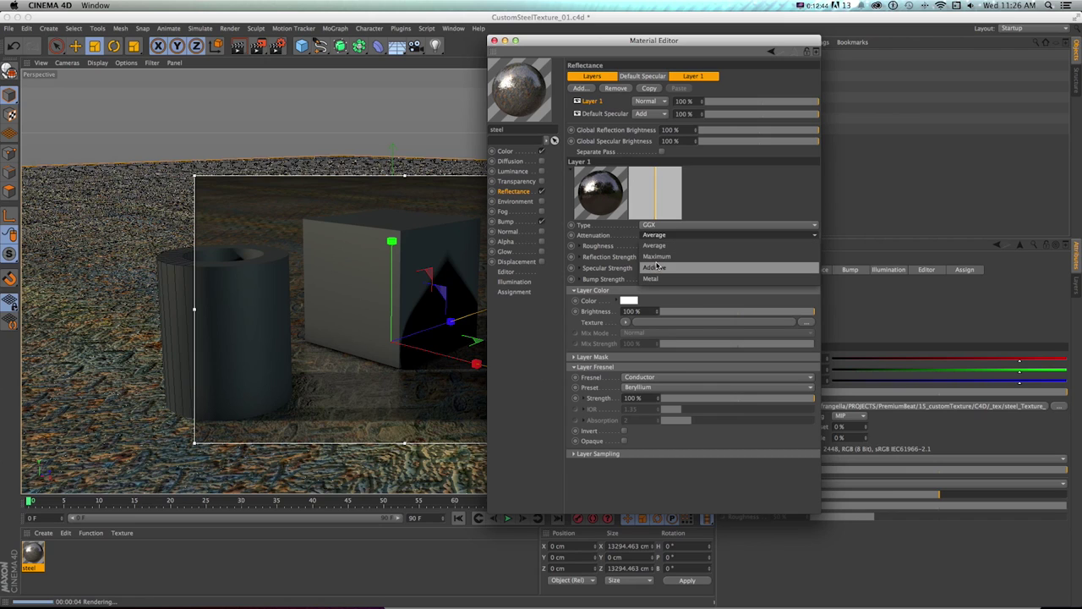
click(655, 267)
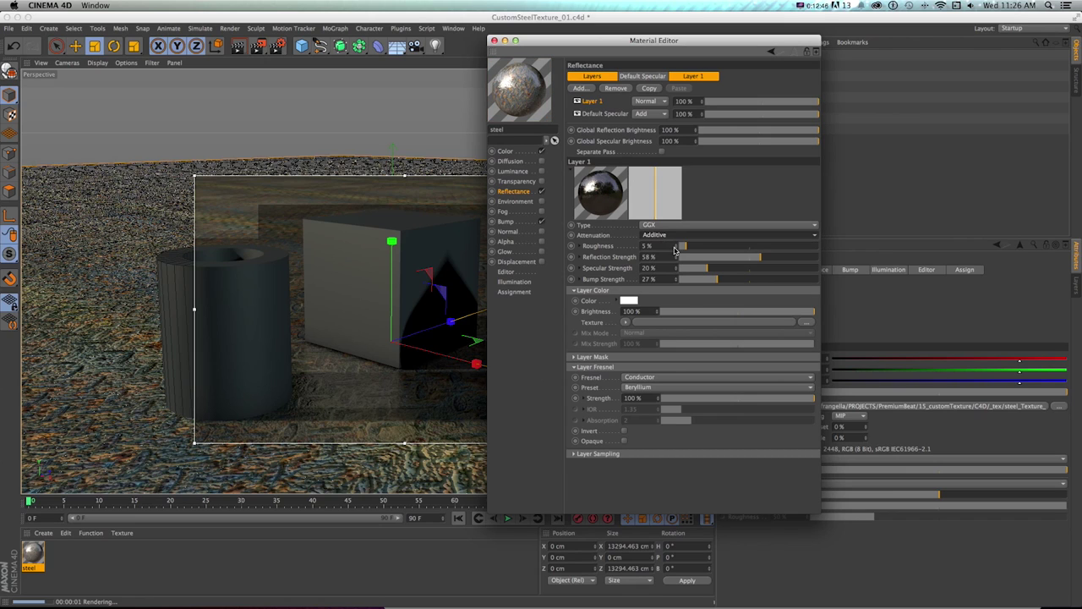
drag(674, 250, 679, 210)
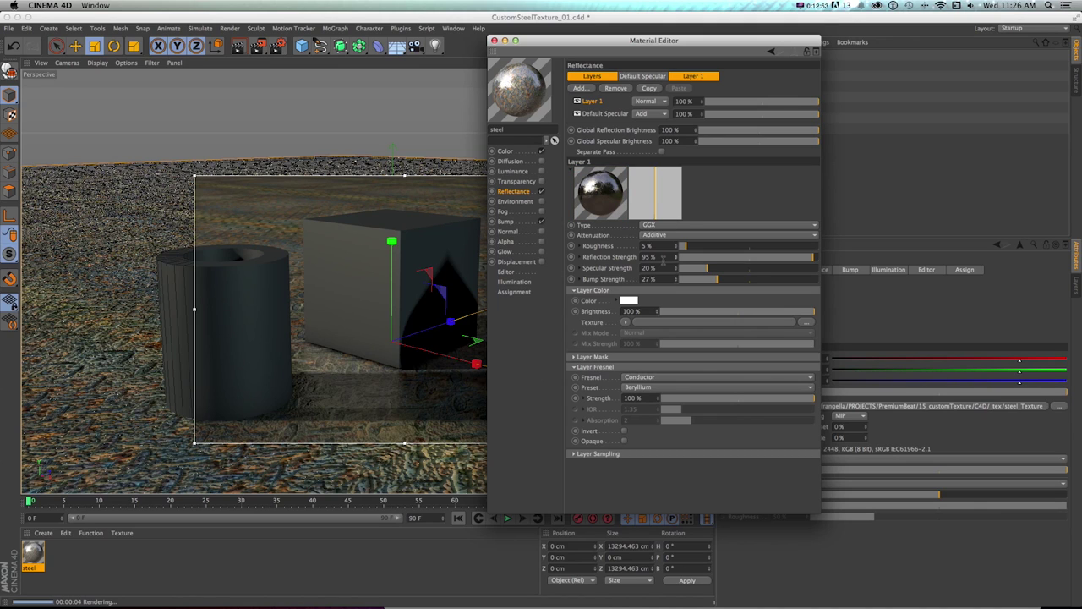
drag(675, 257, 675, 271)
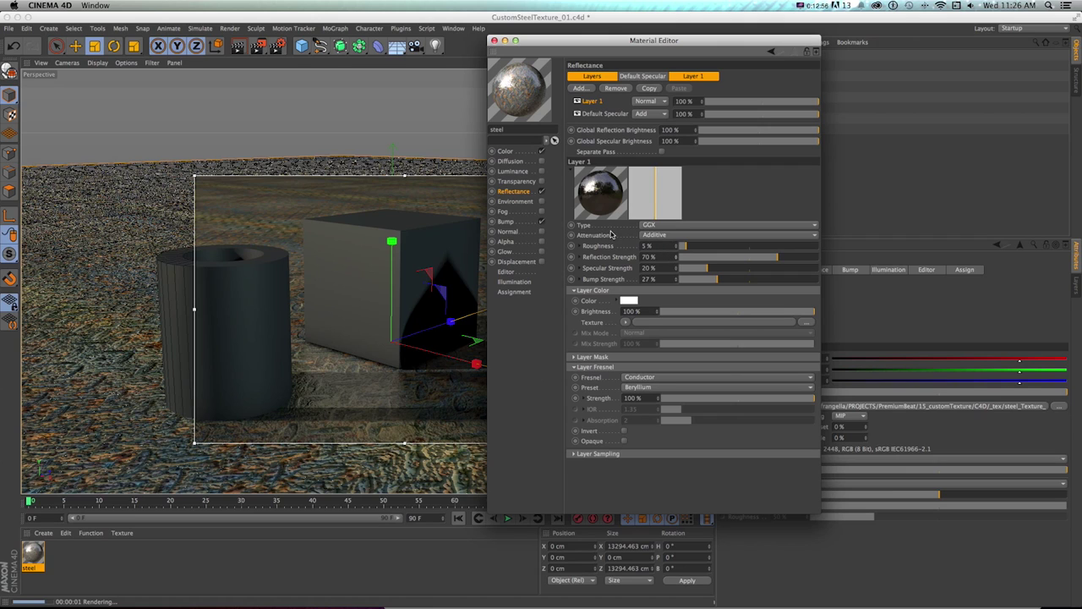
Compare the steel material with the Reflectance channel off and on, and close the Material Editor.
click(542, 192)
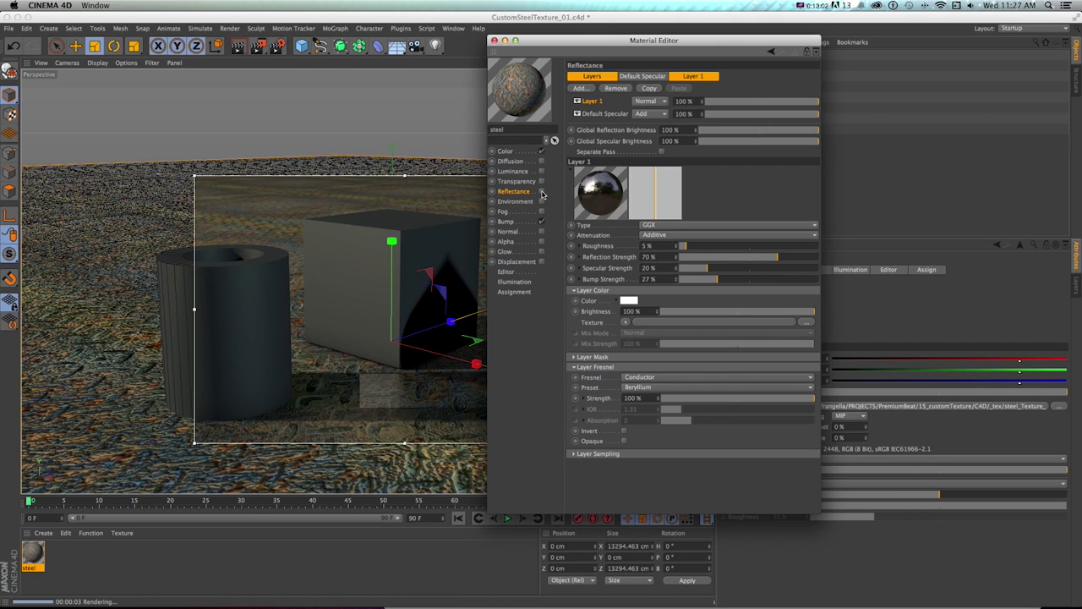
click(542, 192)
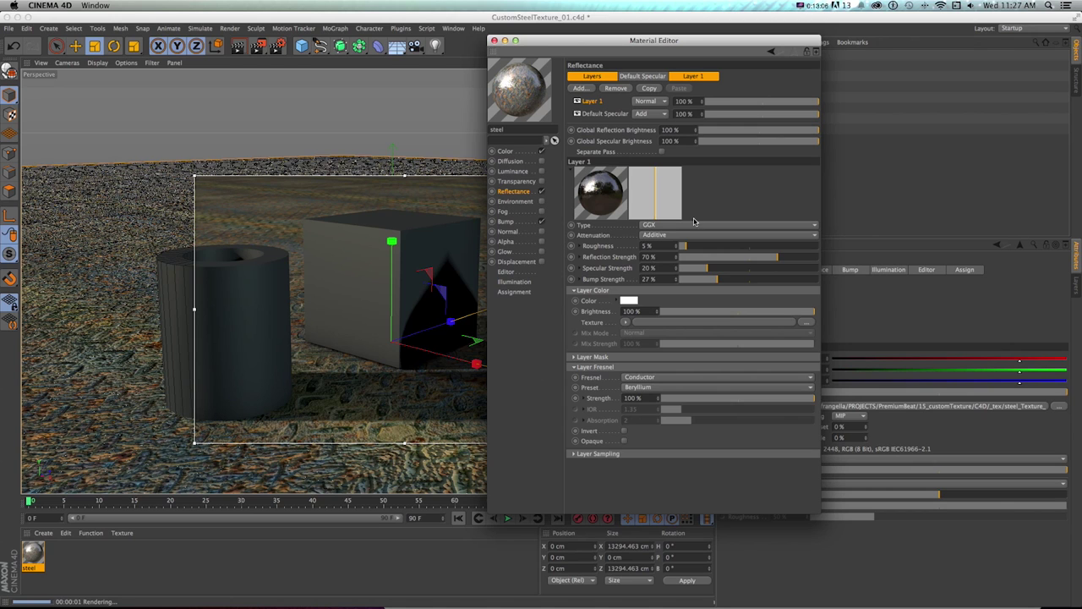
click(495, 41)
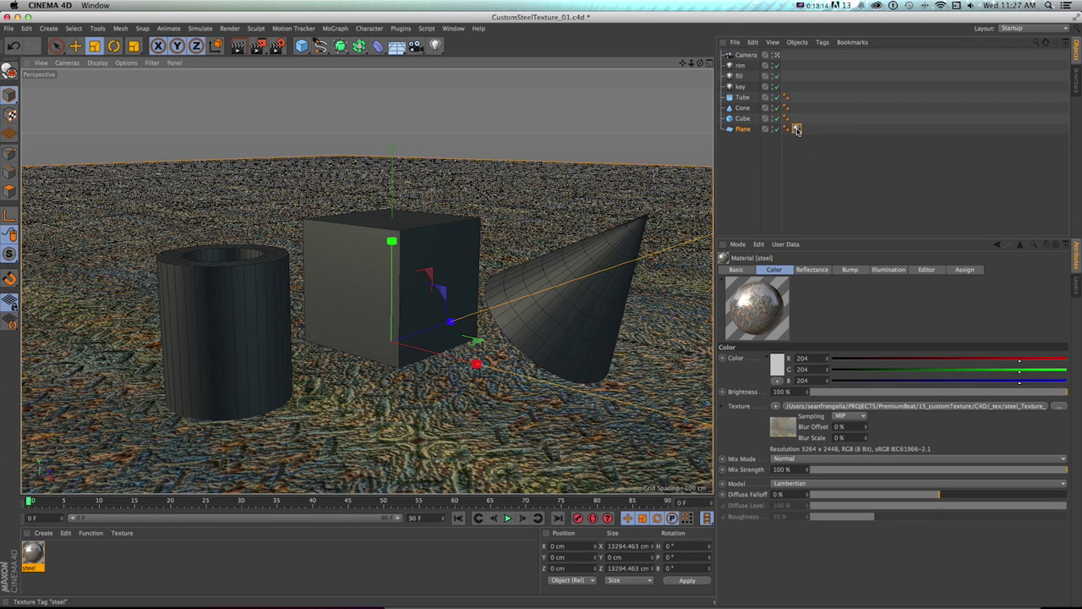
Copy the steel texture tag from the Plane to the Cube and start the interactive render region.
ctrl+drag(797, 128, 786, 118)
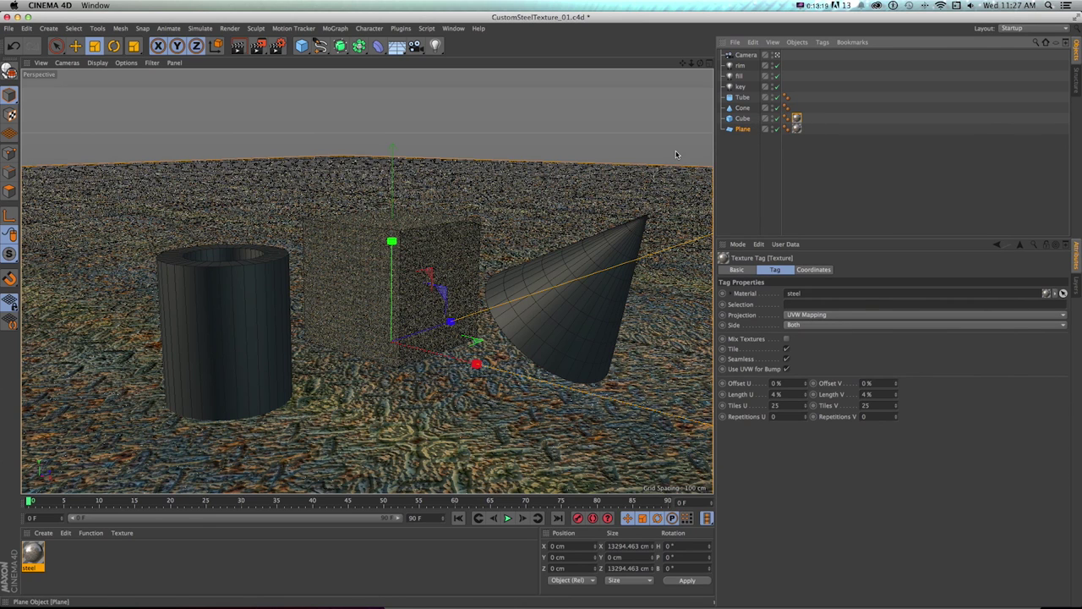
key(alt+r)
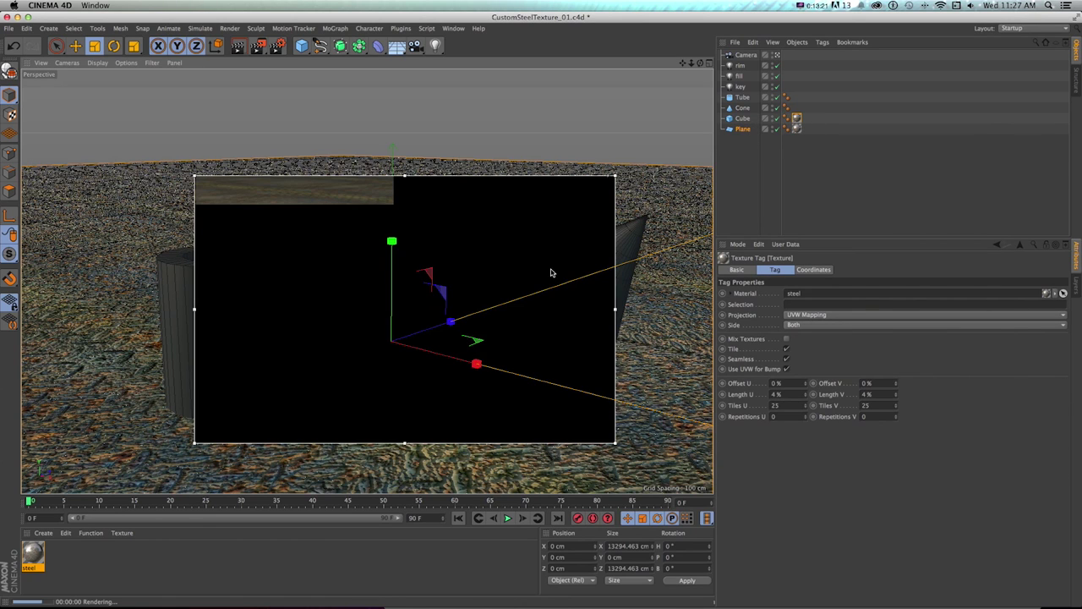
click(795, 156)
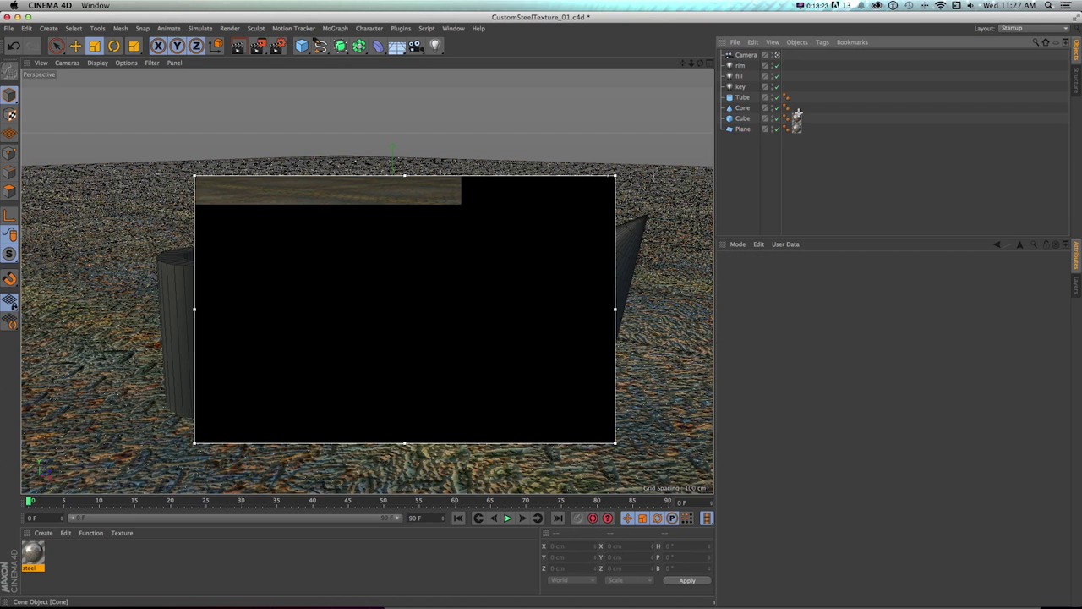
Set the Cube's steel texture tag to one tile and 100% length in both U and V.
click(794, 119)
double_click(790, 407)
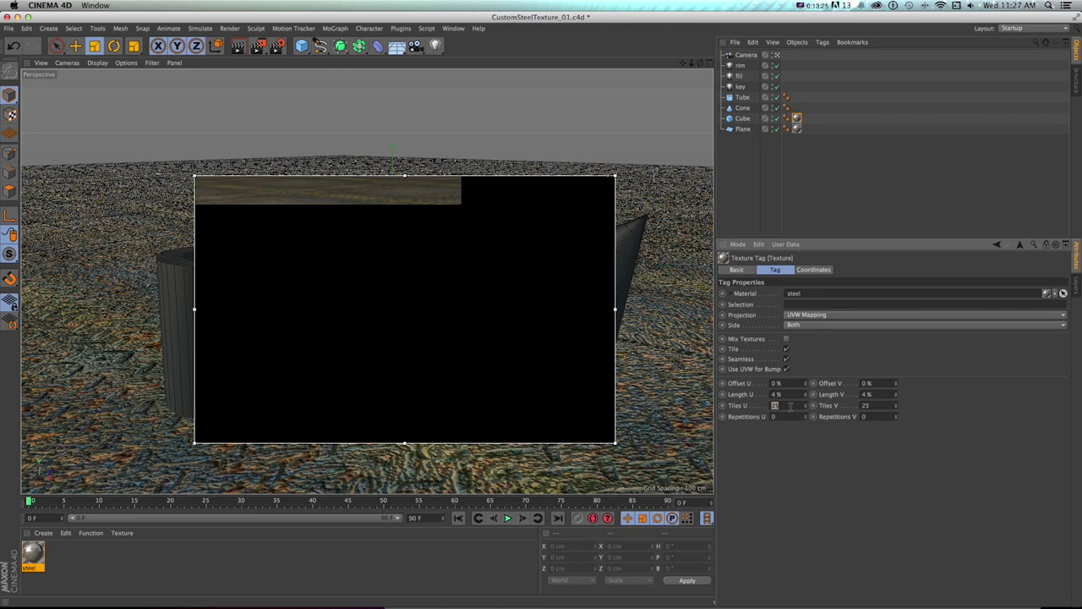
key(shift+Tab)
text(1)
key(Tab)
key(shift+Tab)
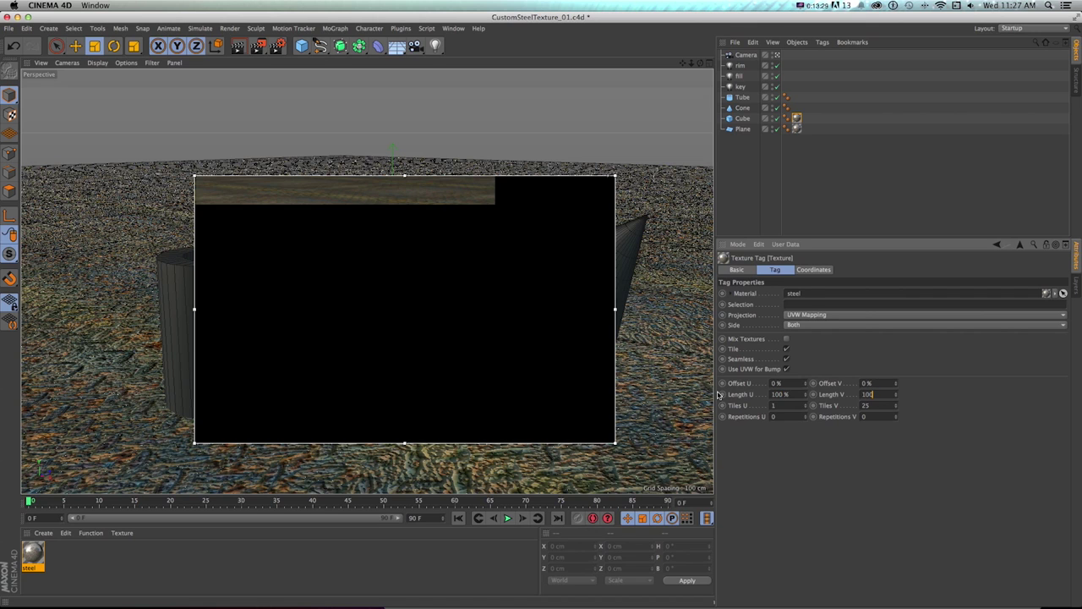
text(100)
key(Return)
Set the Cube's texture projection to Cubic and preview it in the interactive render region.
click(797, 318)
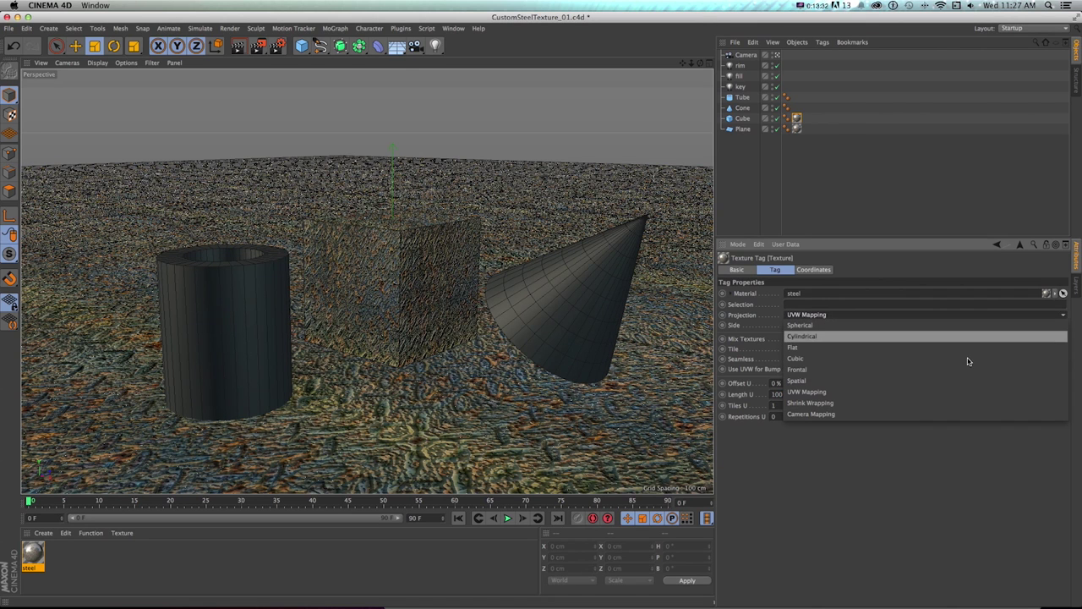
click(863, 388)
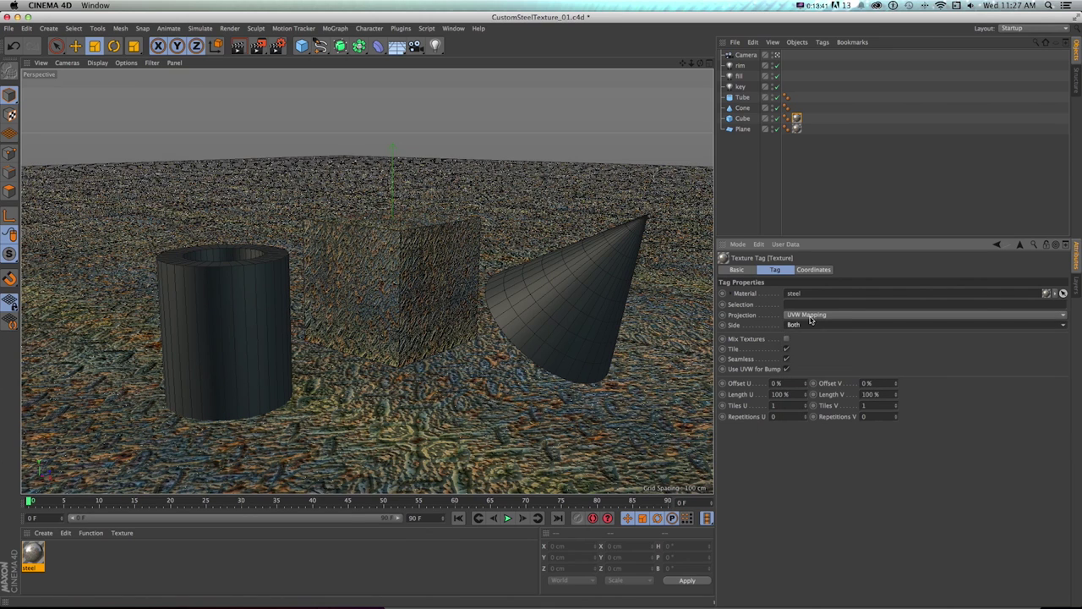
click(810, 316)
click(799, 360)
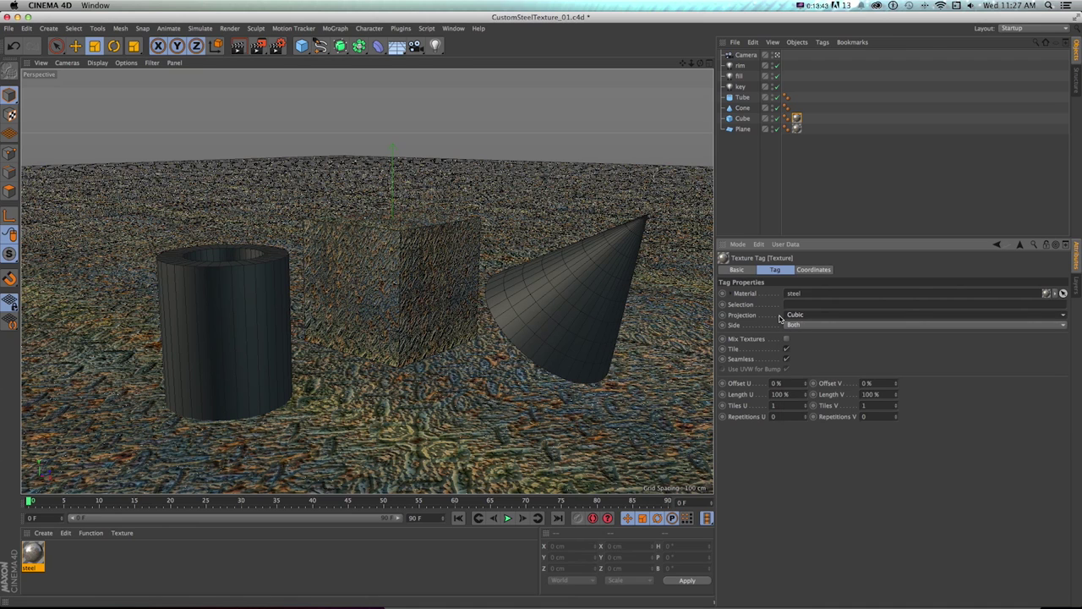
key(alt+r)
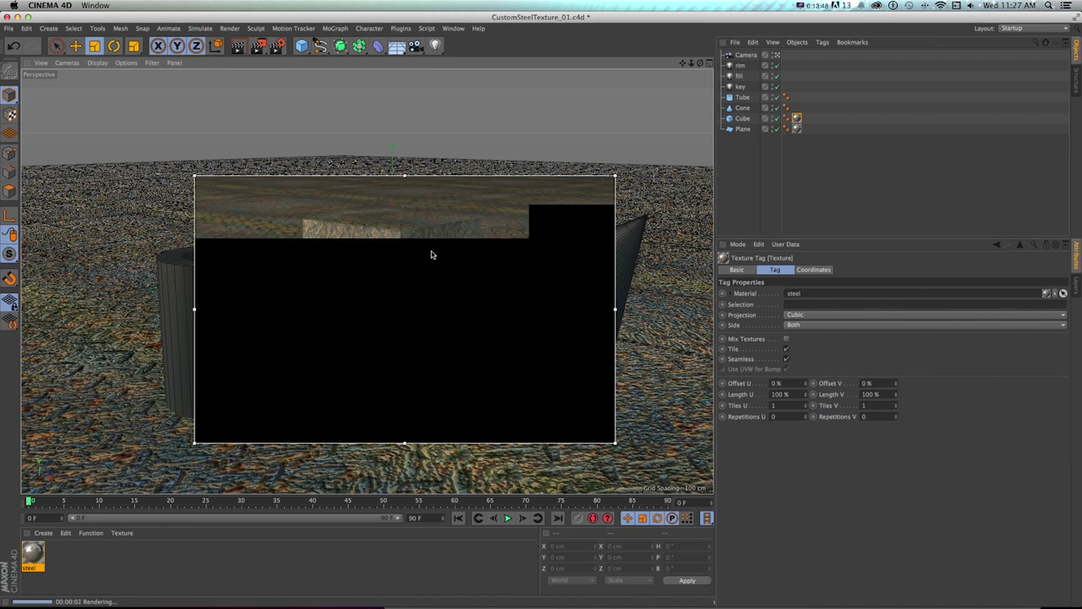
key(alt+r)
Copy the Cube's steel texture tag to the Cone and set its projection to Cylindrical.
drag(796, 119, 742, 109)
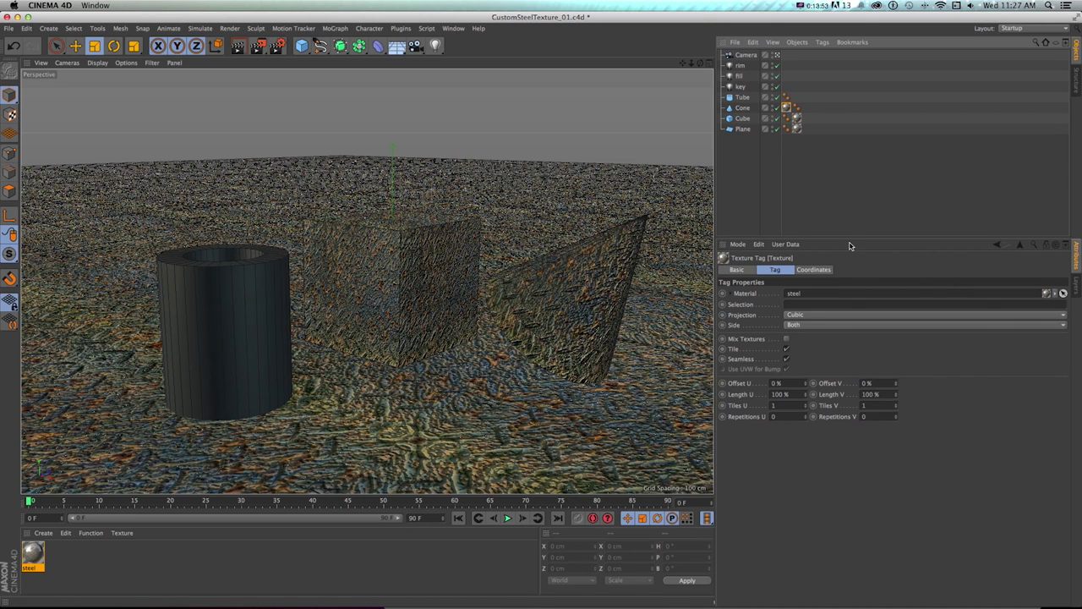
click(799, 314)
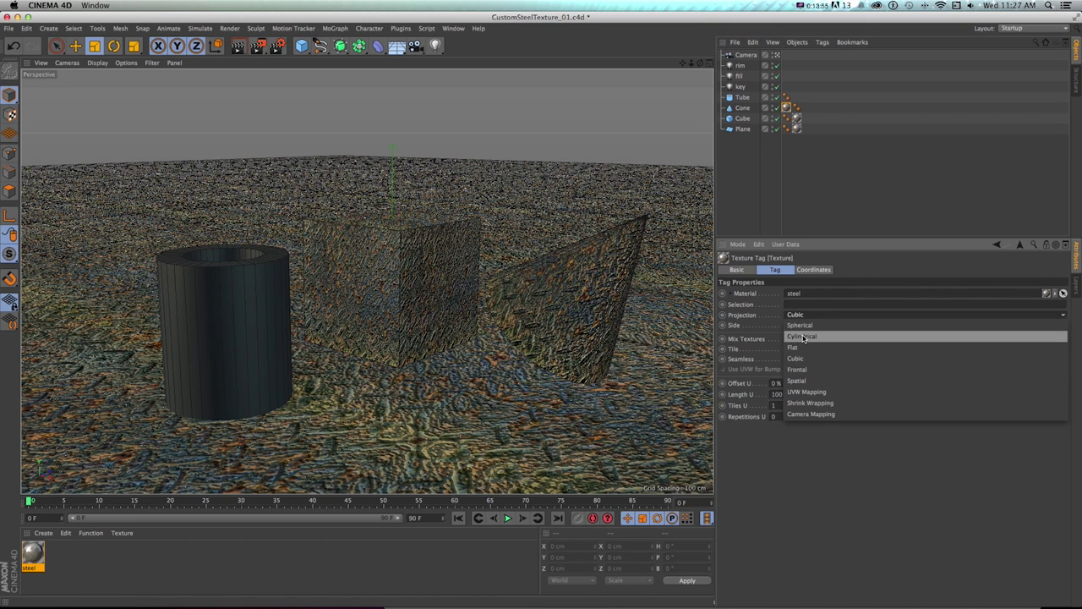
click(801, 336)
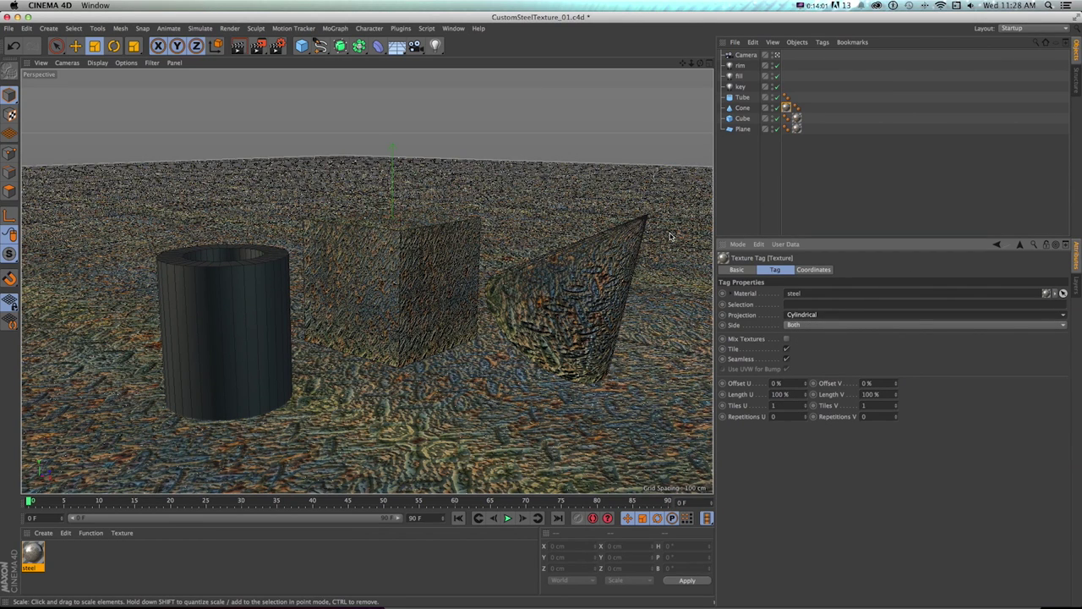
Copy the Cone's steel texture tag to the Tube and change its projection to Spherical.
drag(786, 108, 743, 98)
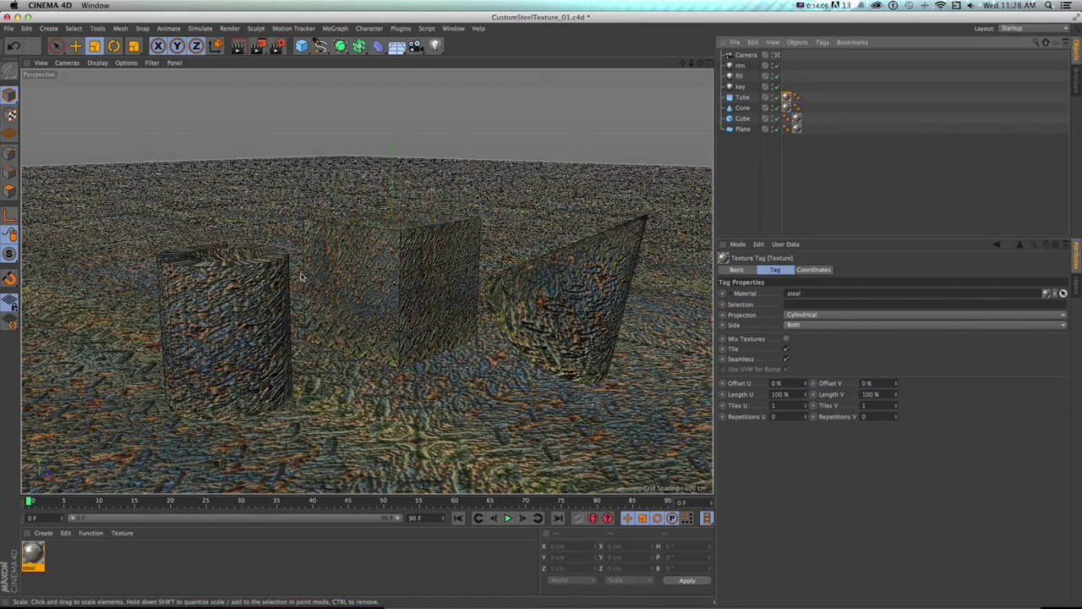
alt+drag(275, 279, 330, 268)
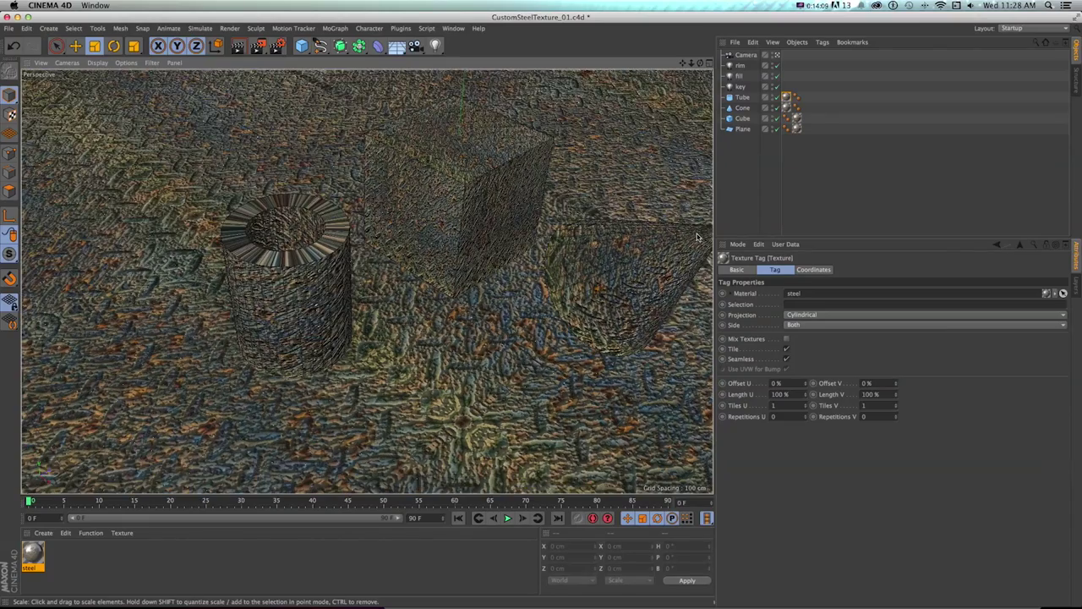
alt+drag(561, 345, 562, 319)
click(817, 316)
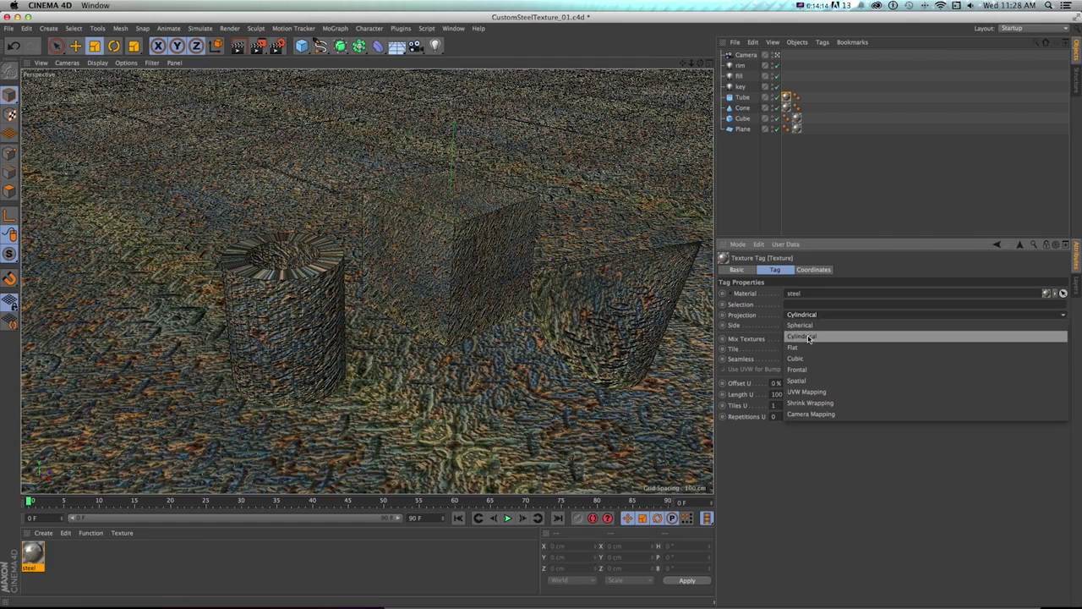
click(805, 353)
click(922, 315)
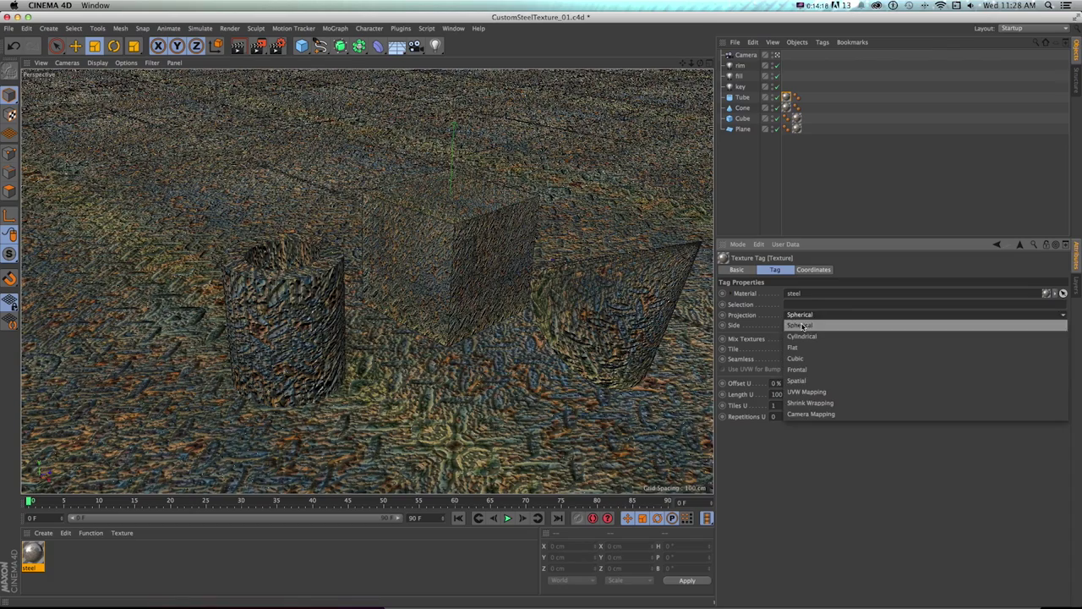
click(829, 315)
alt+drag(248, 314, 511, 333)
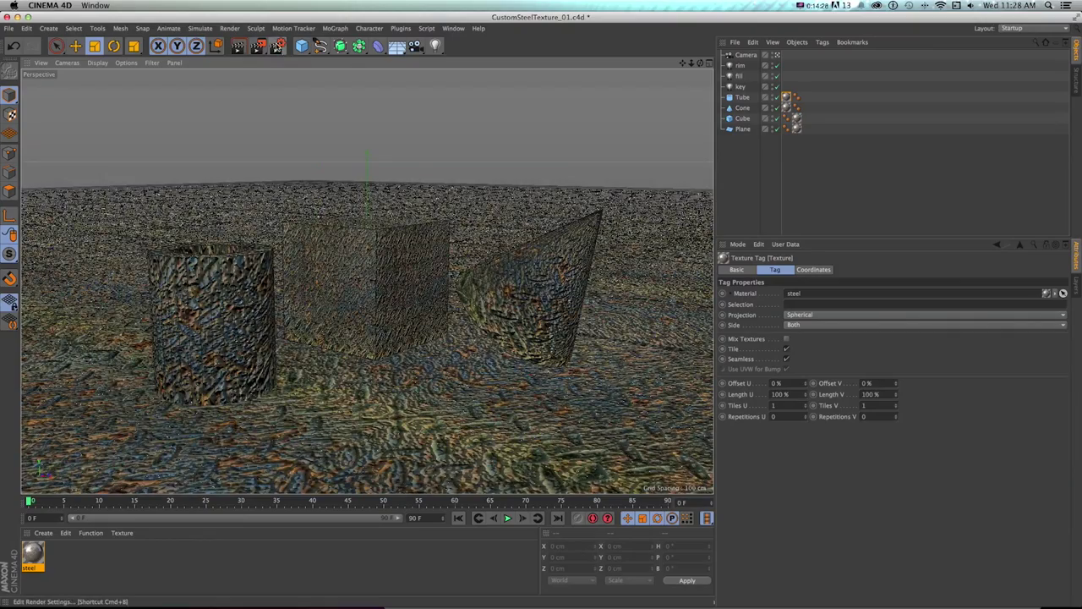
Turn on Depth Of Field in the Physical render settings and bring up the Picture Viewer.
click(277, 46)
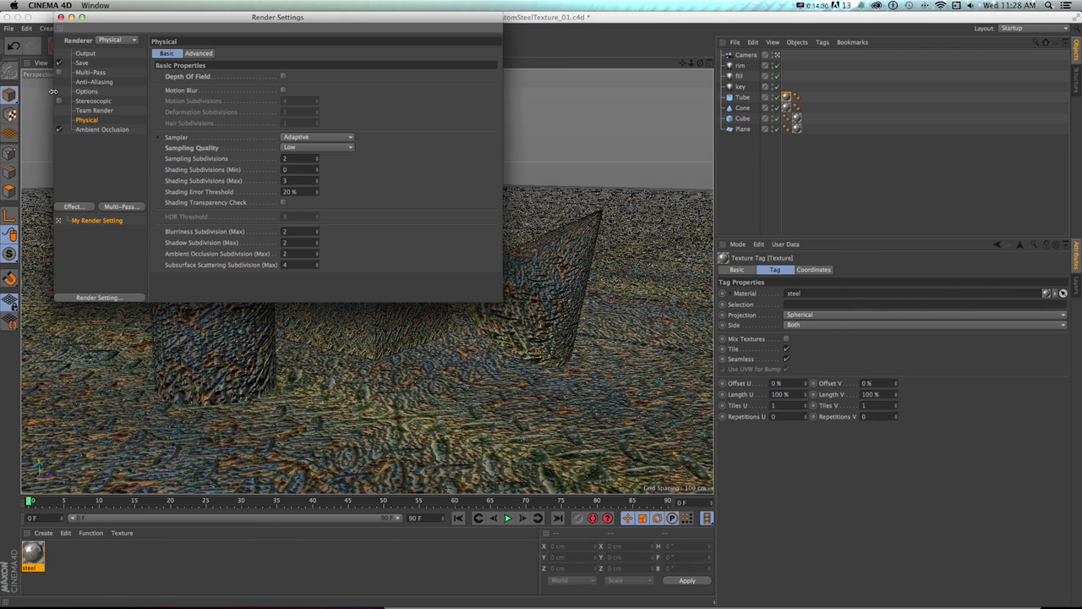
click(282, 77)
key(shift+r)
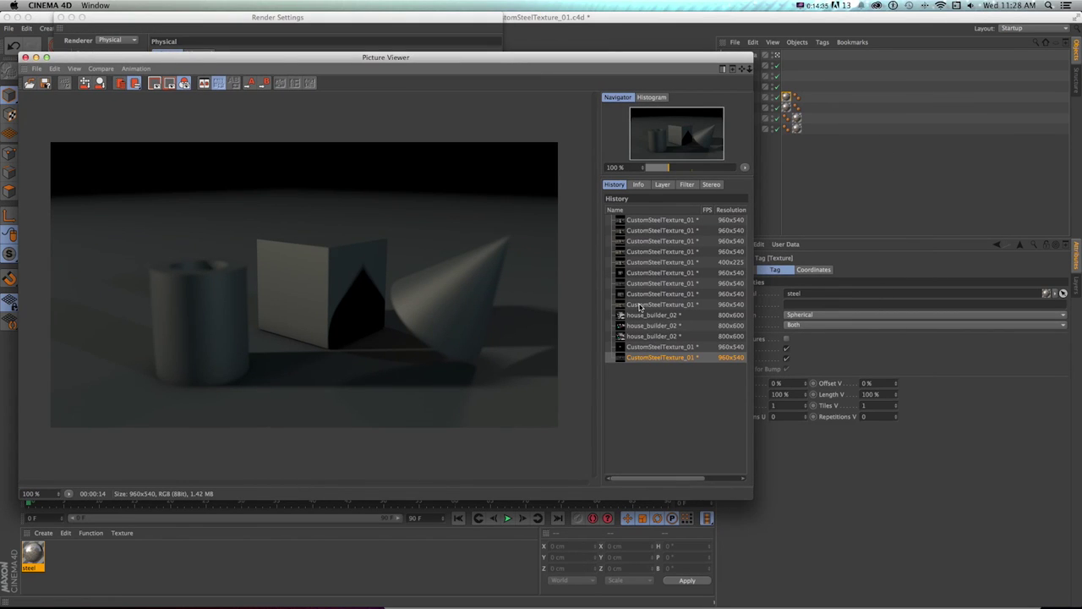
Examine the earlier render with the steel texture on all objects, and briefly compare it with the source photos in Photoshop.
click(640, 306)
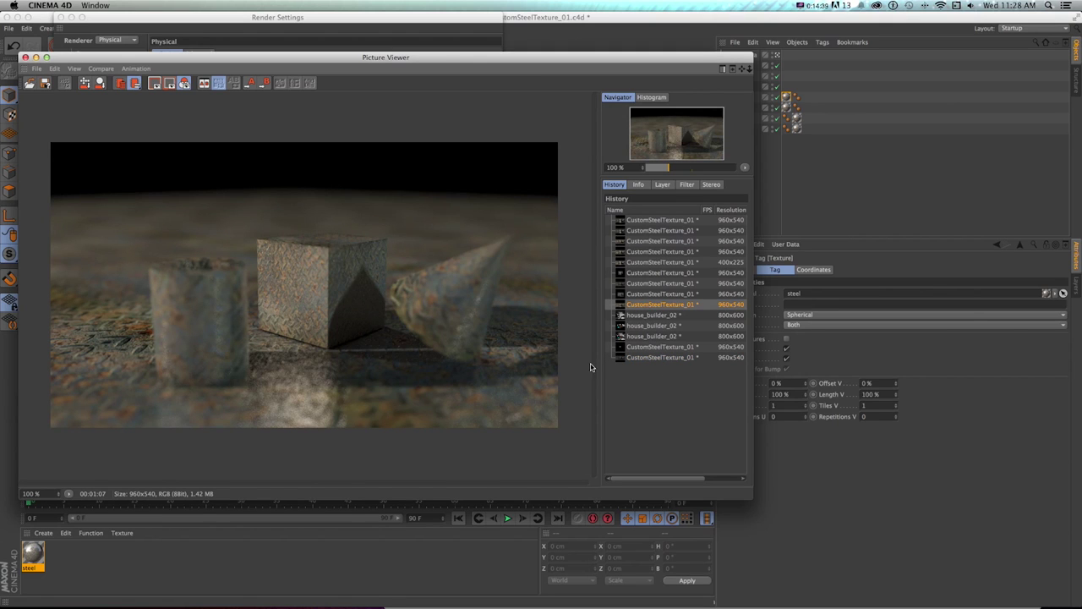
drag(413, 69, 437, 72)
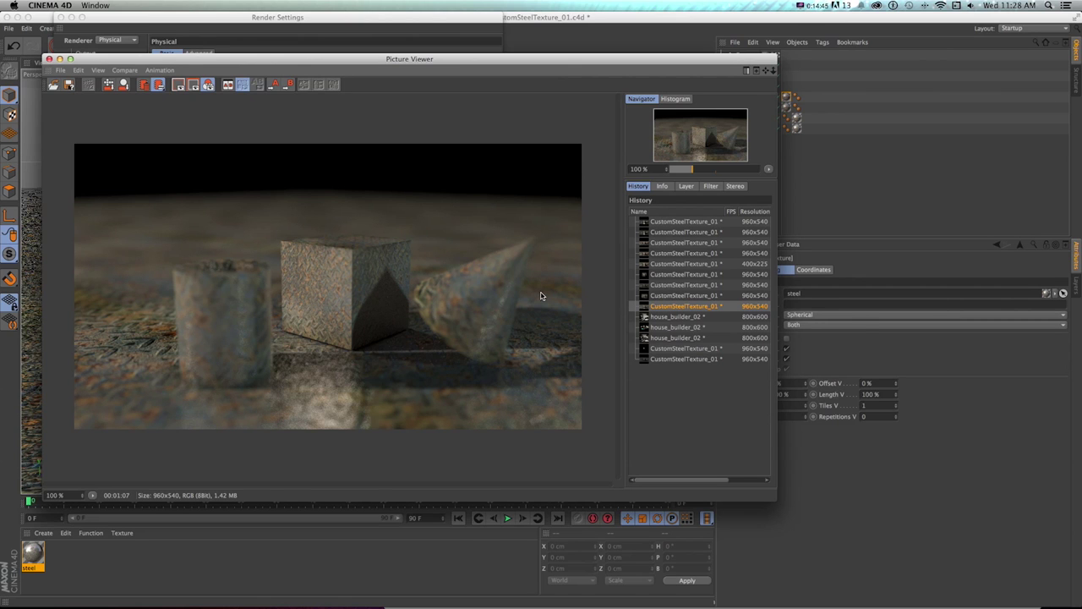
key(super+Tab)
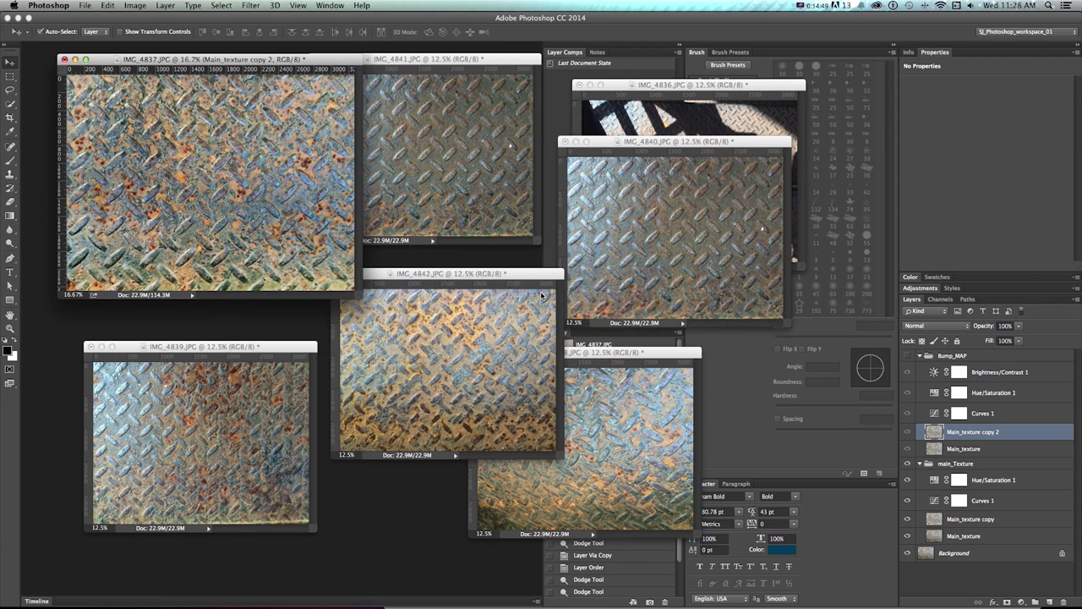
key(super+Tab)
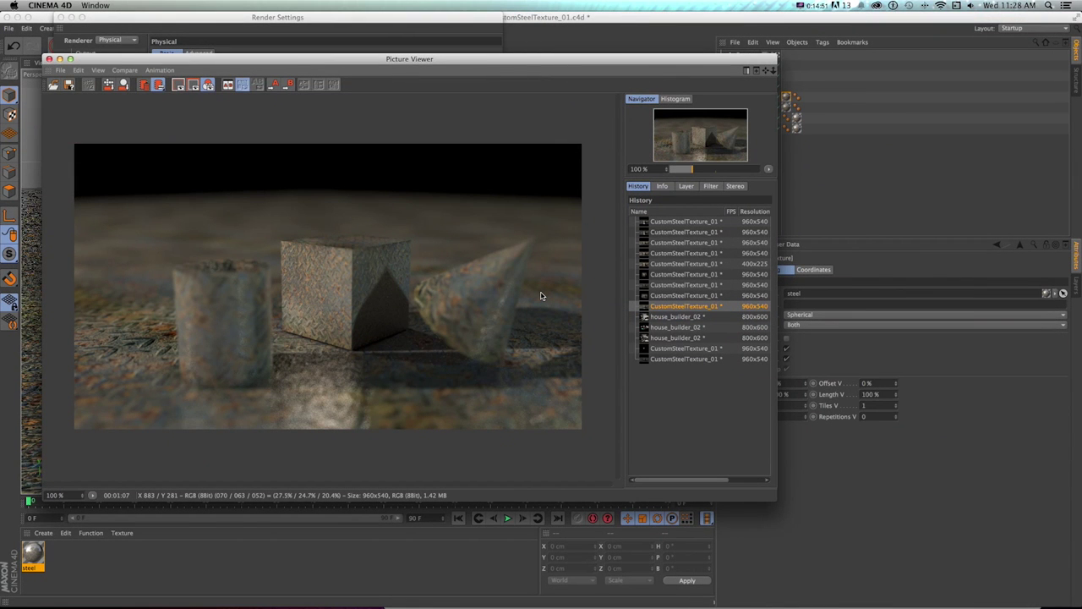